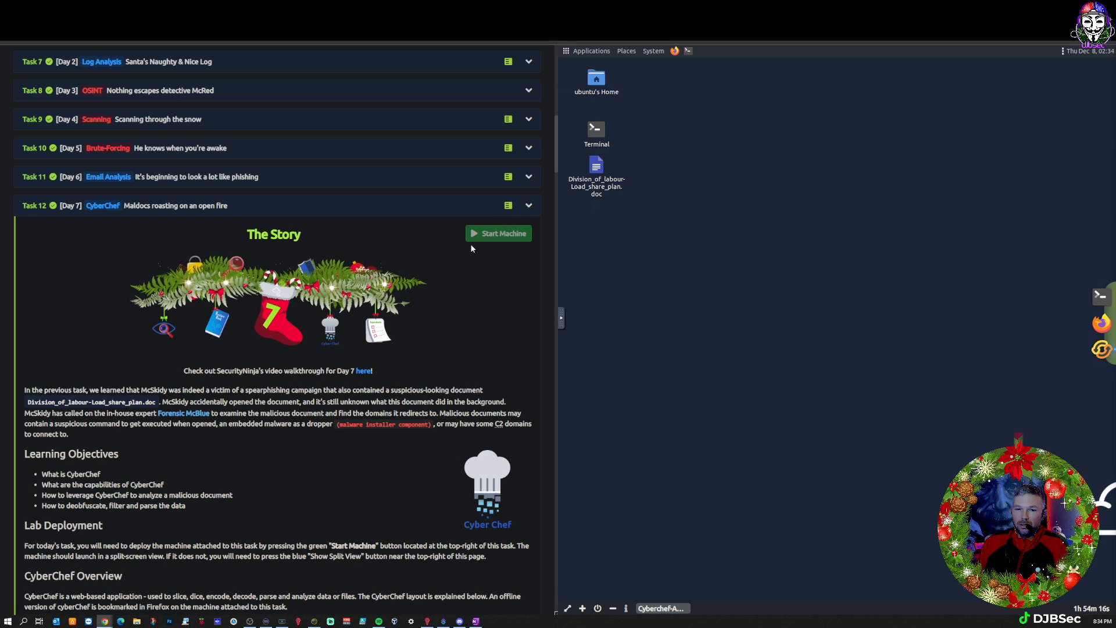
Read the task down to the CyberChef Overview, then open the bookmarked CyberChef page in the virtual machine's Firefox with the window maximized.
{"action": "scroll", "coordinate": [279, 331], "scroll_direction": "down", "scroll_amount": 1}
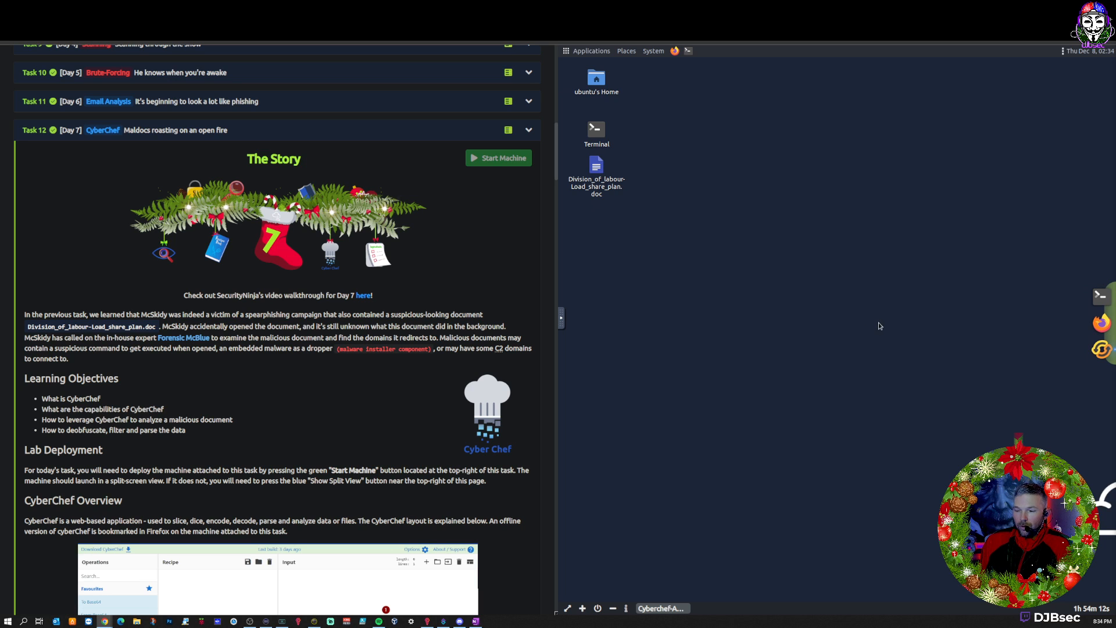
{"action": "scroll", "coordinate": [525, 277], "scroll_direction": "down", "scroll_amount": 1}
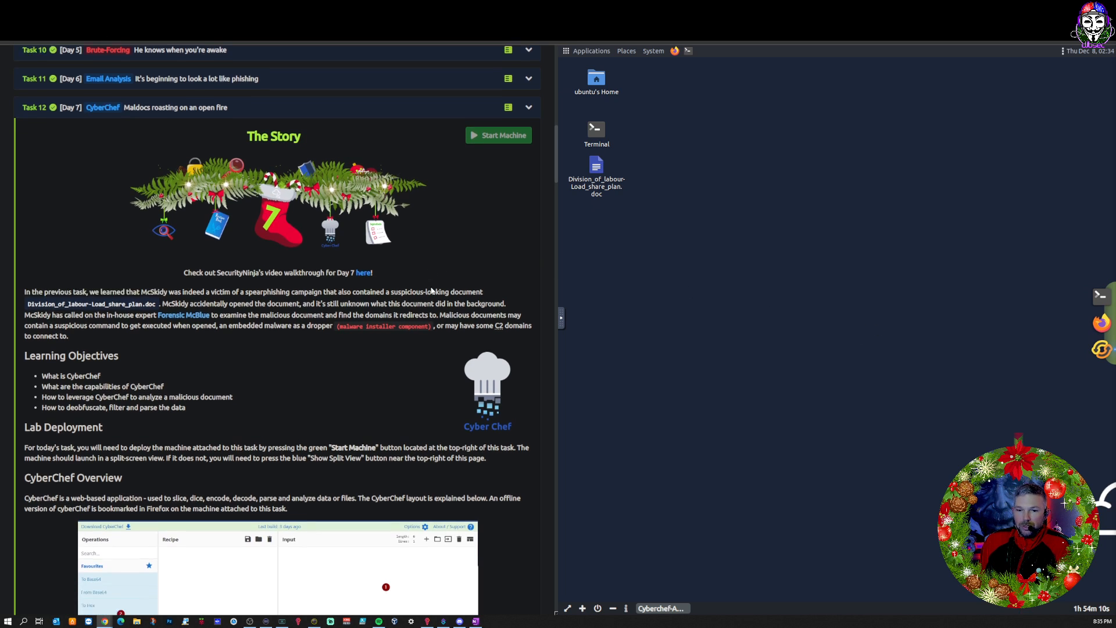
{"action": "scroll", "coordinate": [277, 329], "scroll_direction": "down", "scroll_amount": 1}
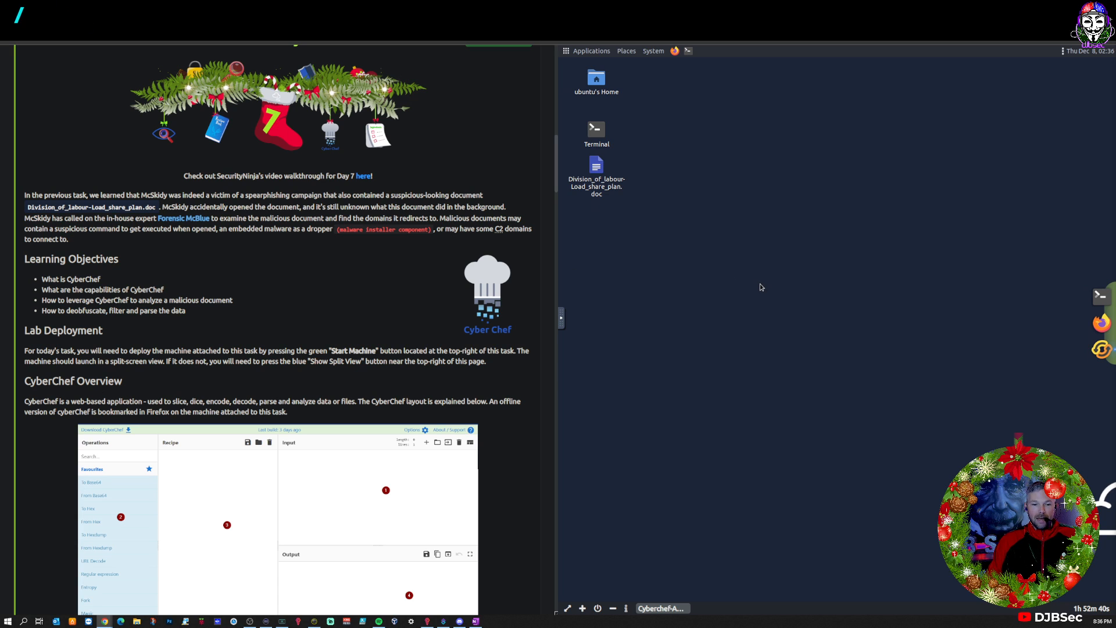
{"action": "scroll", "coordinate": [210, 322], "scroll_direction": "down", "scroll_amount": 5}
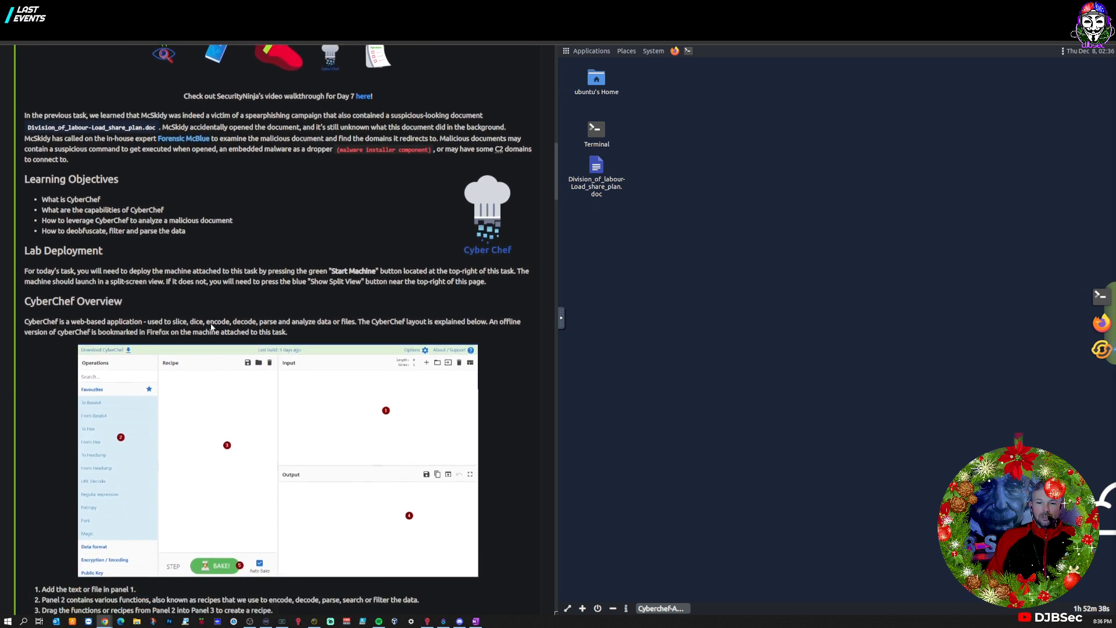
{"action": "scroll", "coordinate": [199, 329], "scroll_direction": "down", "scroll_amount": 1}
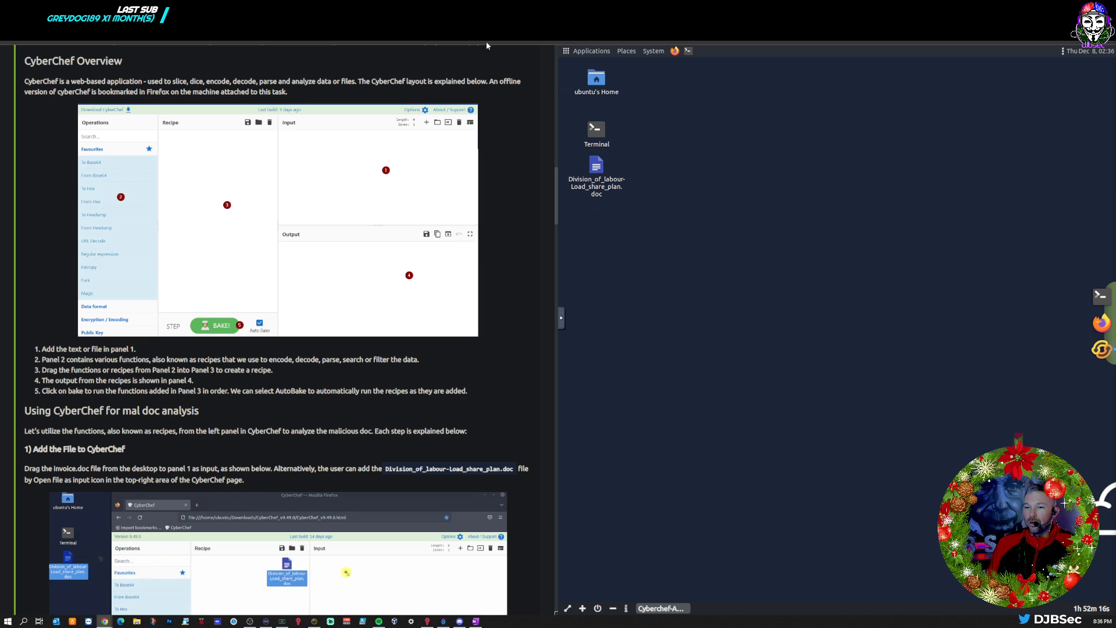
{"action": "left_click", "coordinate": [1099, 327]}
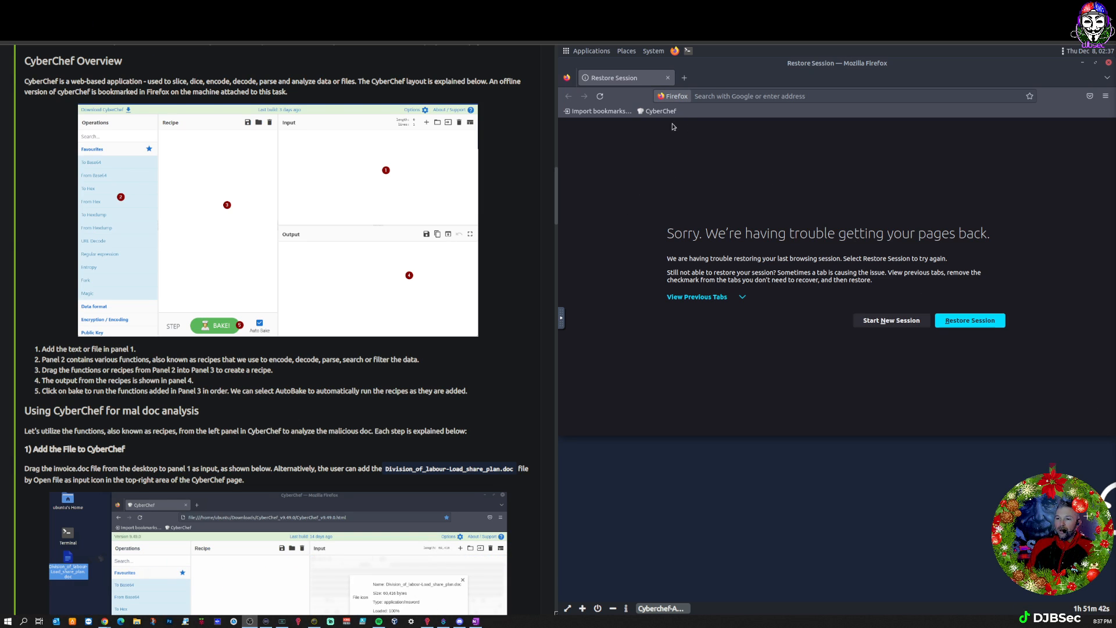
{"action": "left_click", "coordinate": [657, 112]}
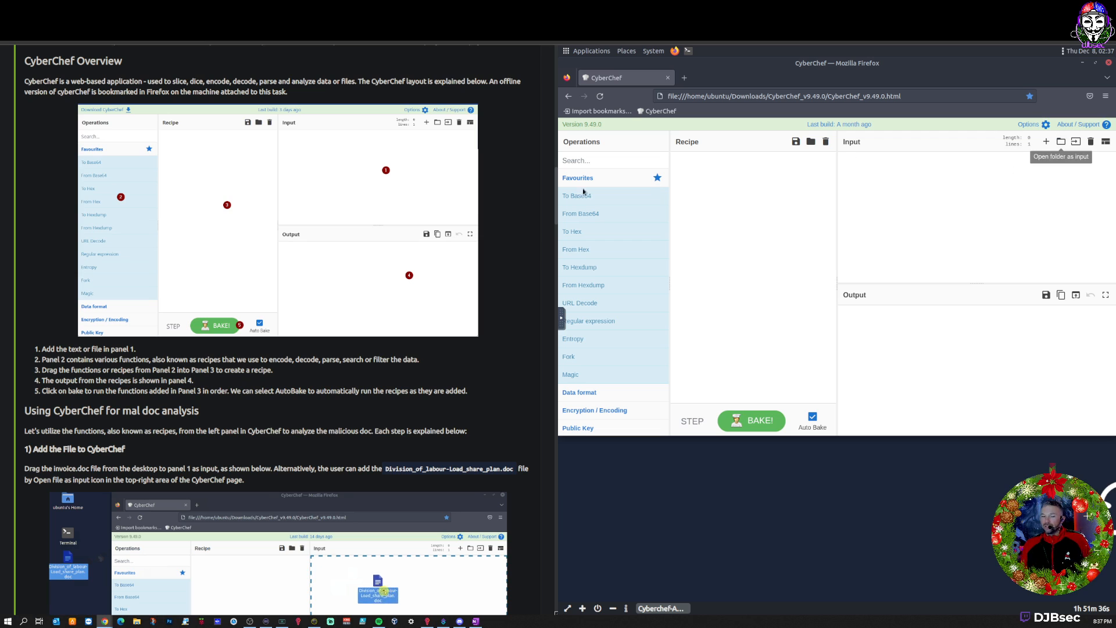
{"action": "left_click", "coordinate": [1095, 63]}
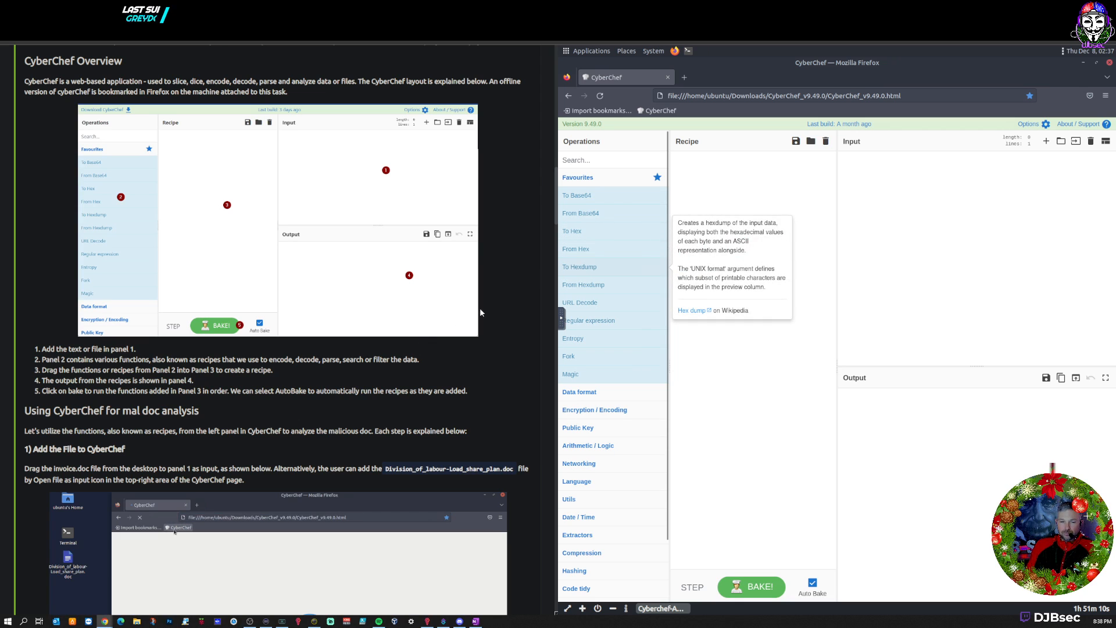
{"action": "left_click_drag", "start_coordinate": [577, 195], "coordinate": [593, 216]}
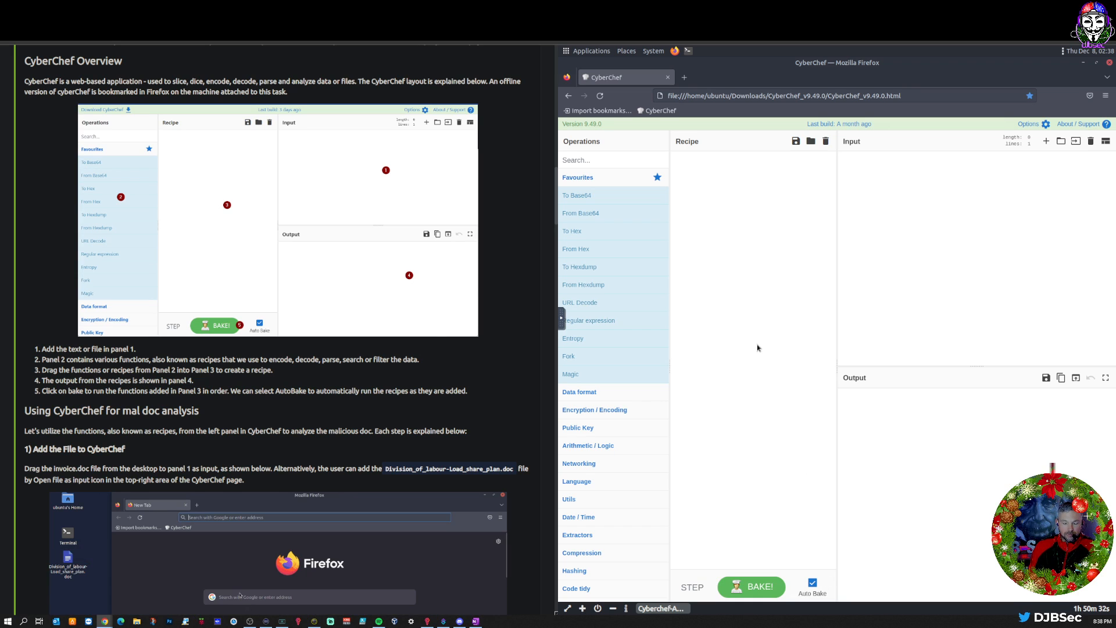
Load Division_of_labour-Load_share_plan.doc from the Desktop as the CyberChef input and enlarge the output pane.
{"action": "scroll", "coordinate": [274, 347], "scroll_direction": "down", "scroll_amount": 2}
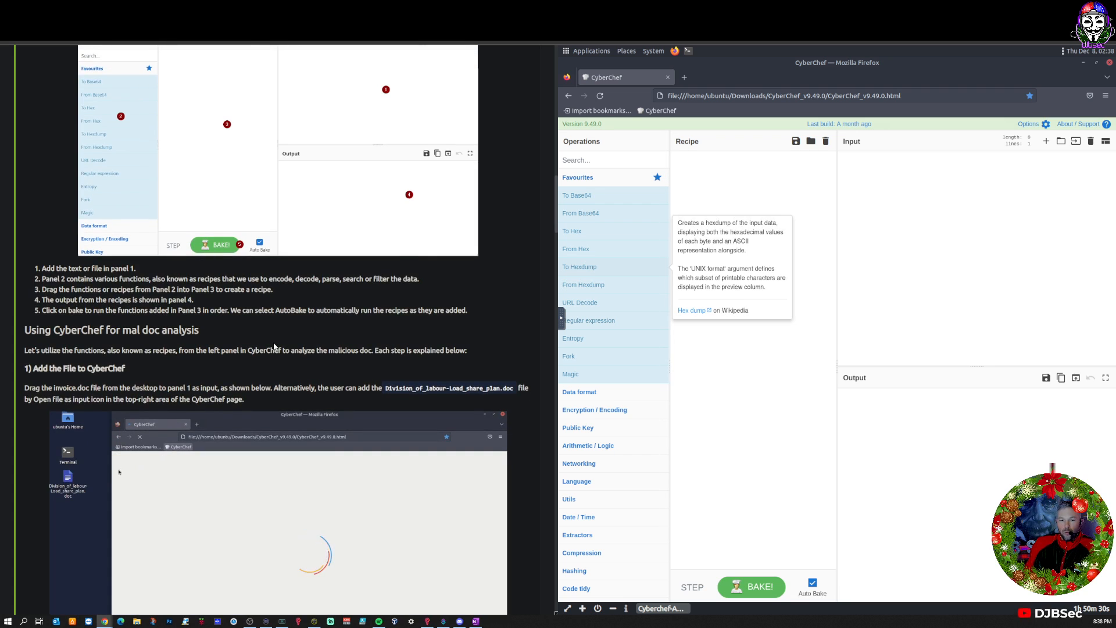
{"action": "scroll", "coordinate": [274, 347], "scroll_direction": "down", "scroll_amount": 5}
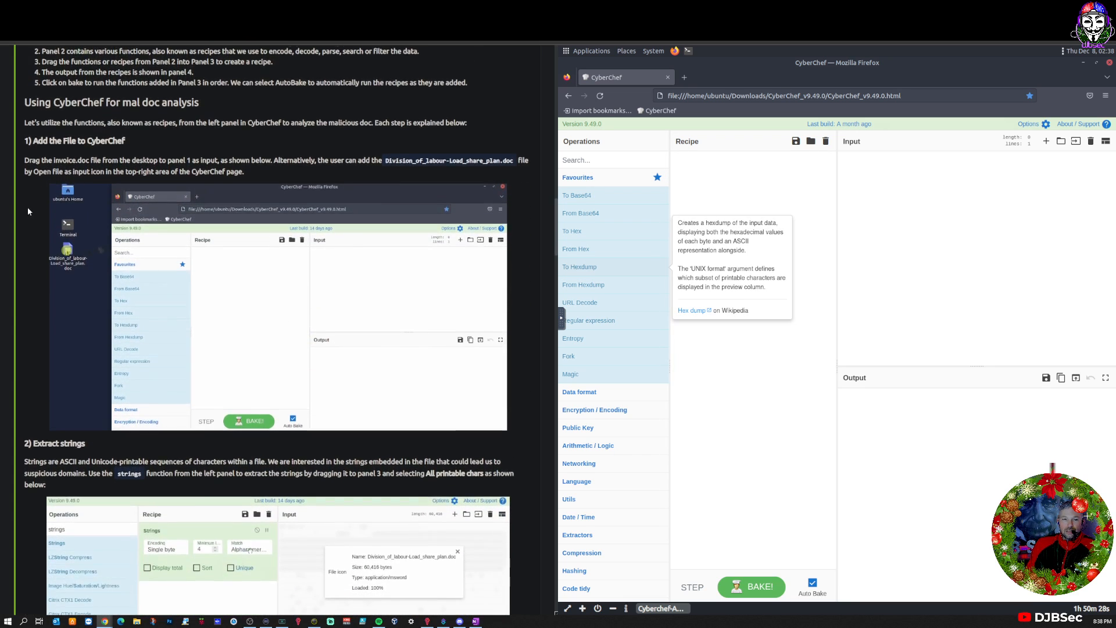
{"action": "scroll", "coordinate": [27, 209], "scroll_direction": "down", "scroll_amount": 1}
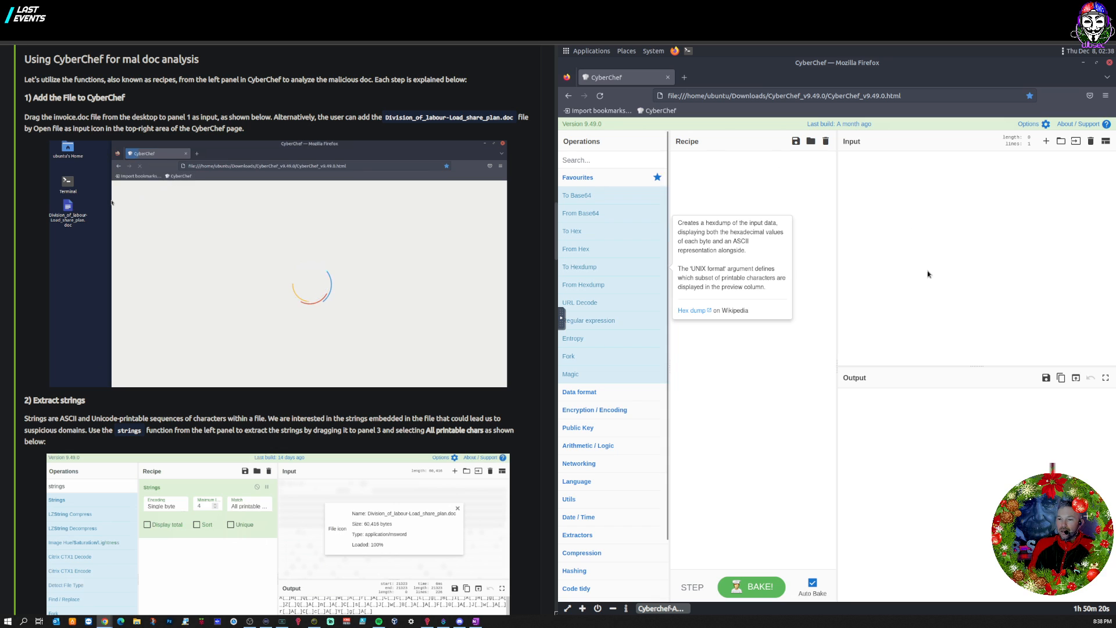
{"action": "left_click", "coordinate": [1076, 141]}
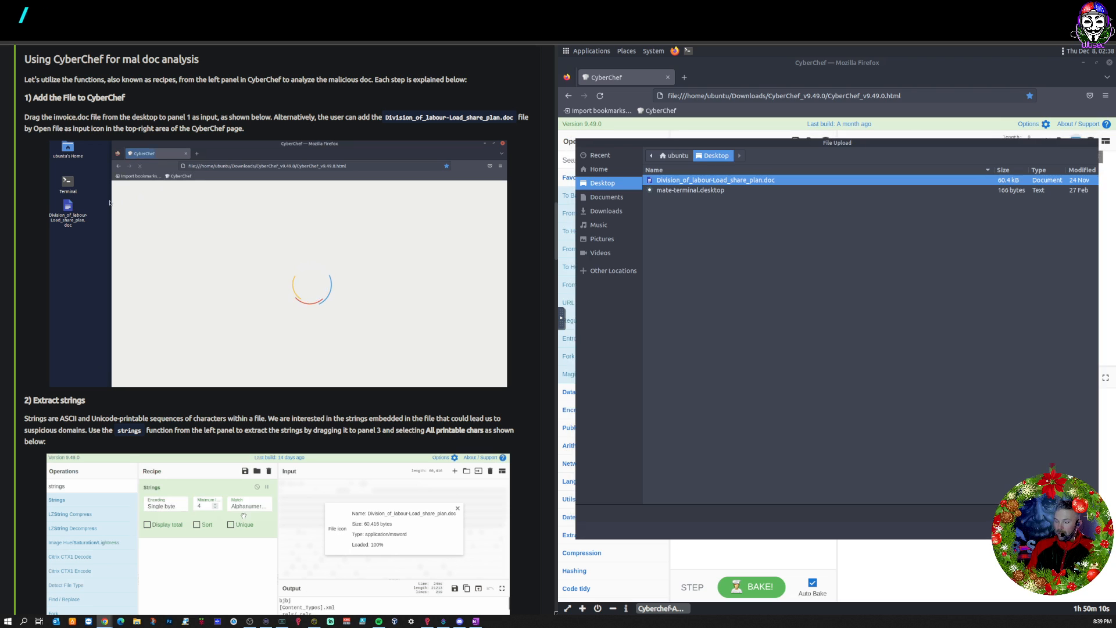
{"action": "double_click", "coordinate": [715, 180]}
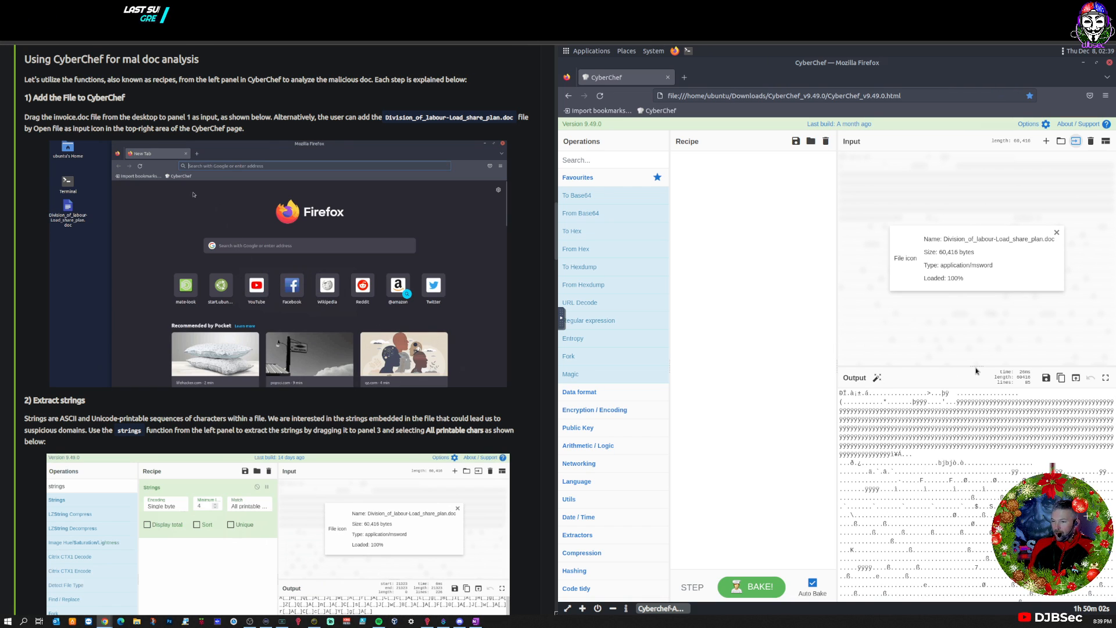
{"action": "left_click_drag", "start_coordinate": [976, 369], "coordinate": [949, 231]}
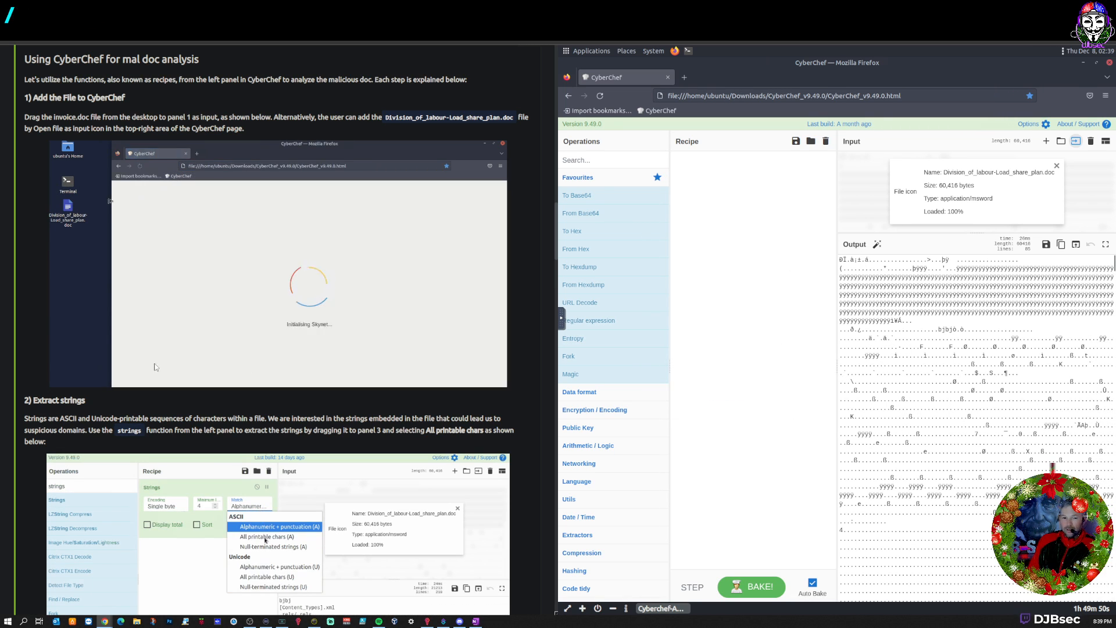
Search the operations for "string" and add the Strings operation to the recipe.
{"action": "scroll", "coordinate": [155, 324], "scroll_direction": "down", "scroll_amount": 1}
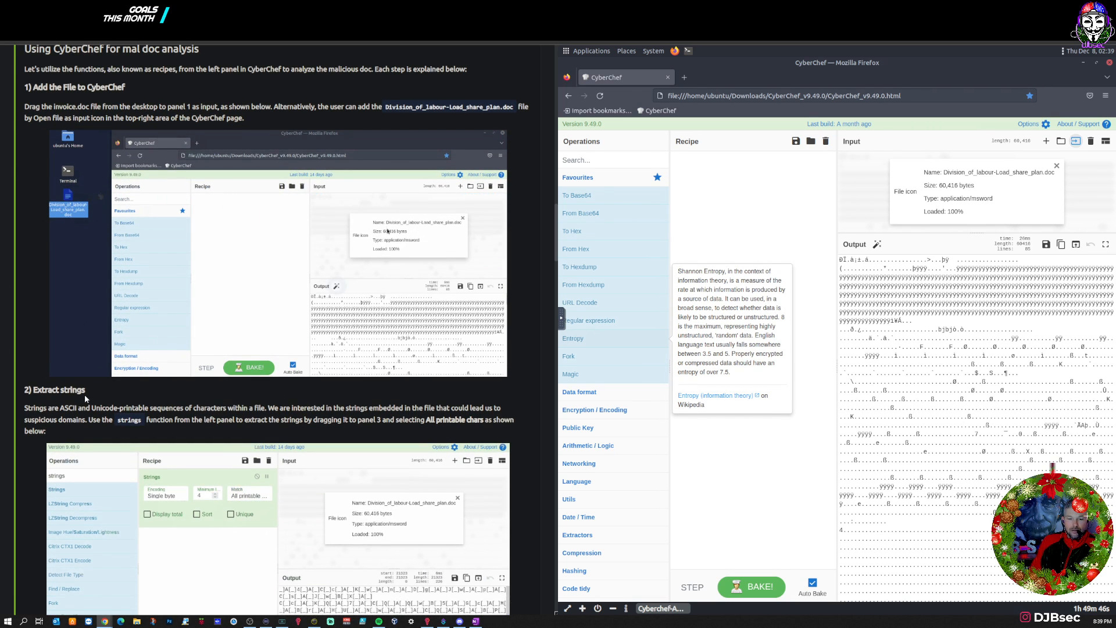
{"action": "scroll", "coordinate": [85, 394], "scroll_direction": "down", "scroll_amount": 3}
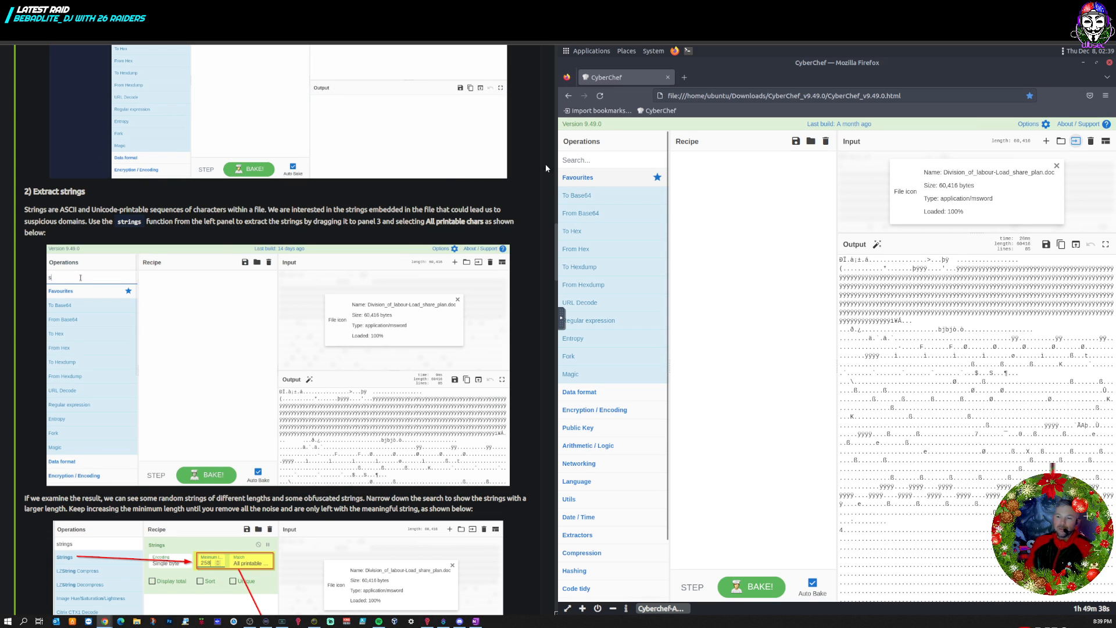
{"action": "left_click", "coordinate": [599, 162]}
{"action": "type", "text": "string"}
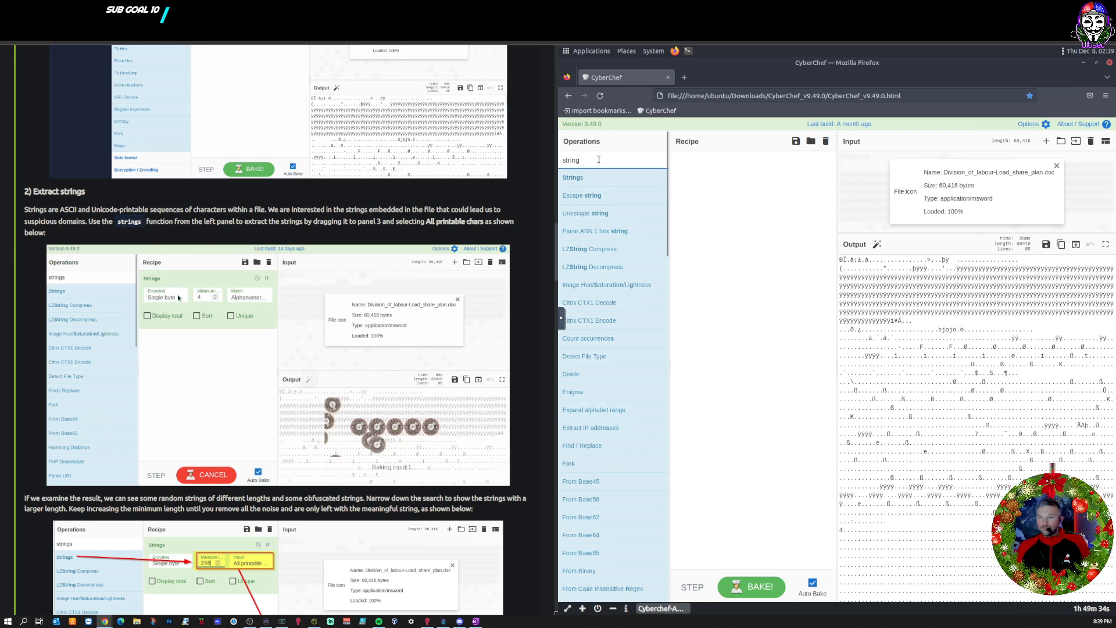
{"action": "left_click_drag", "start_coordinate": [572, 177], "coordinate": [740, 209]}
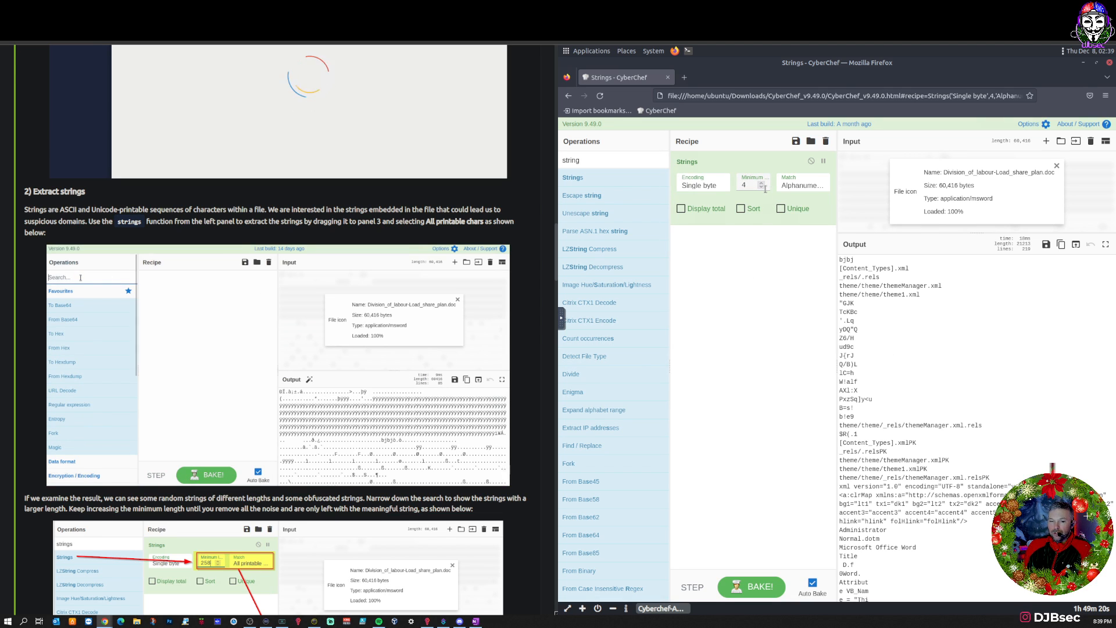
Look through the extracted strings and set the Strings match option to ASCII All printable chars (A).
{"action": "scroll", "coordinate": [914, 422], "scroll_direction": "down", "scroll_amount": 1}
{"action": "scroll", "coordinate": [914, 421], "scroll_direction": "down", "scroll_amount": 15}
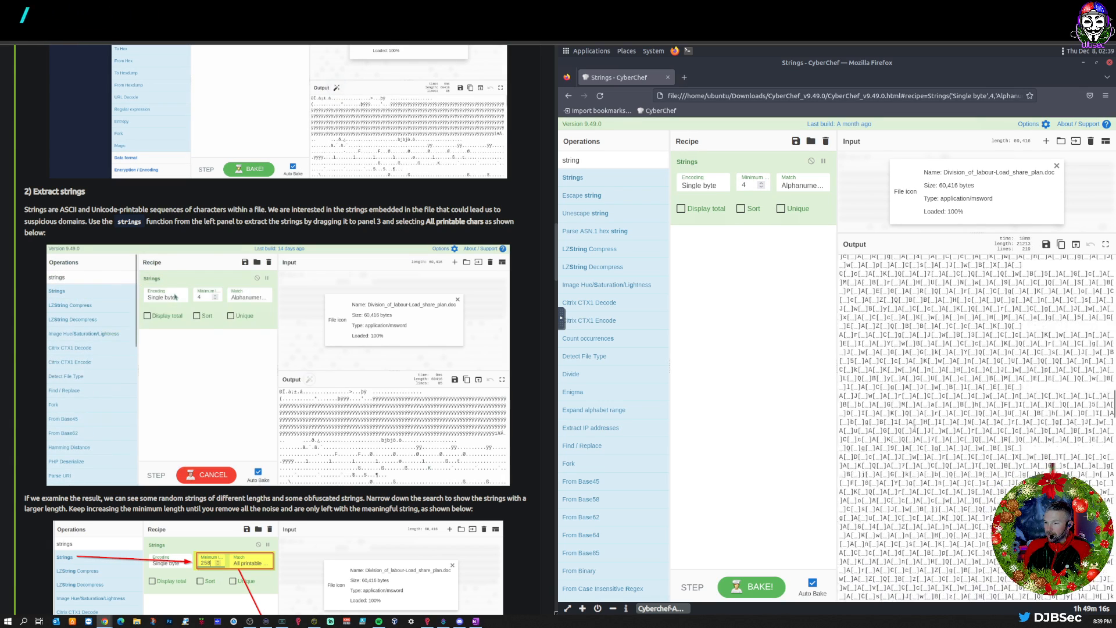
{"action": "scroll", "coordinate": [914, 428], "scroll_direction": "up", "scroll_amount": 15}
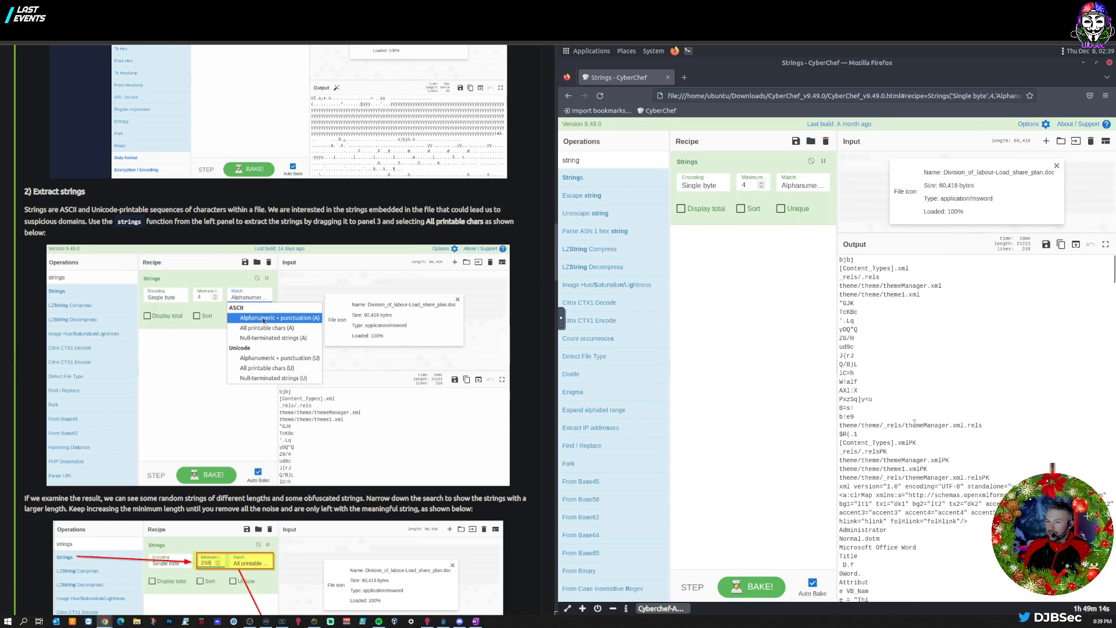
{"action": "left_click", "coordinate": [796, 185]}
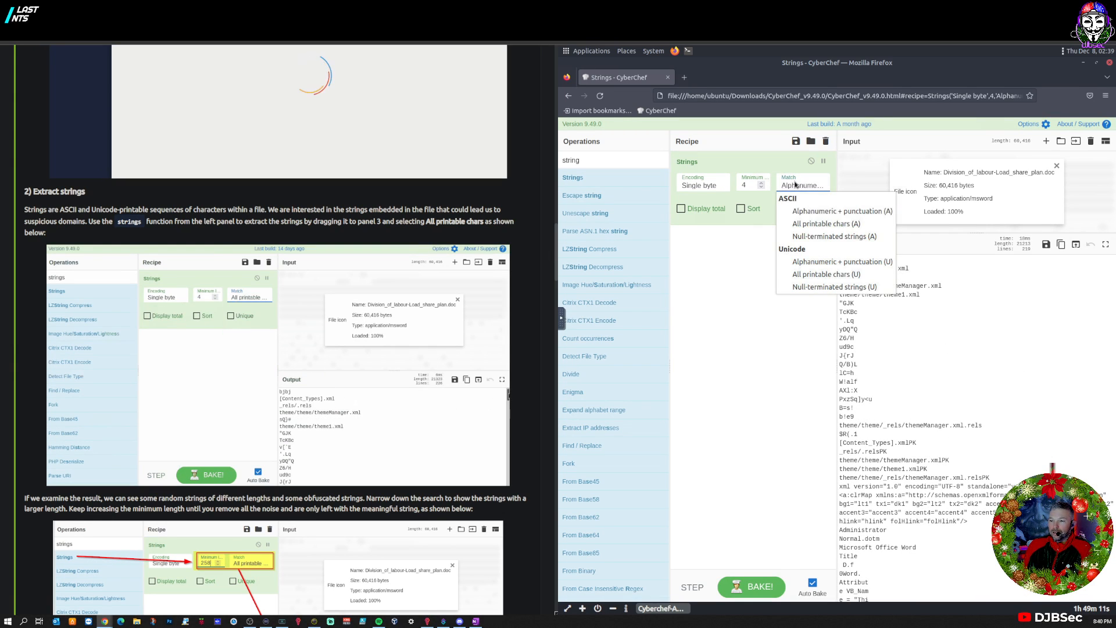
{"action": "left_click", "coordinate": [821, 224]}
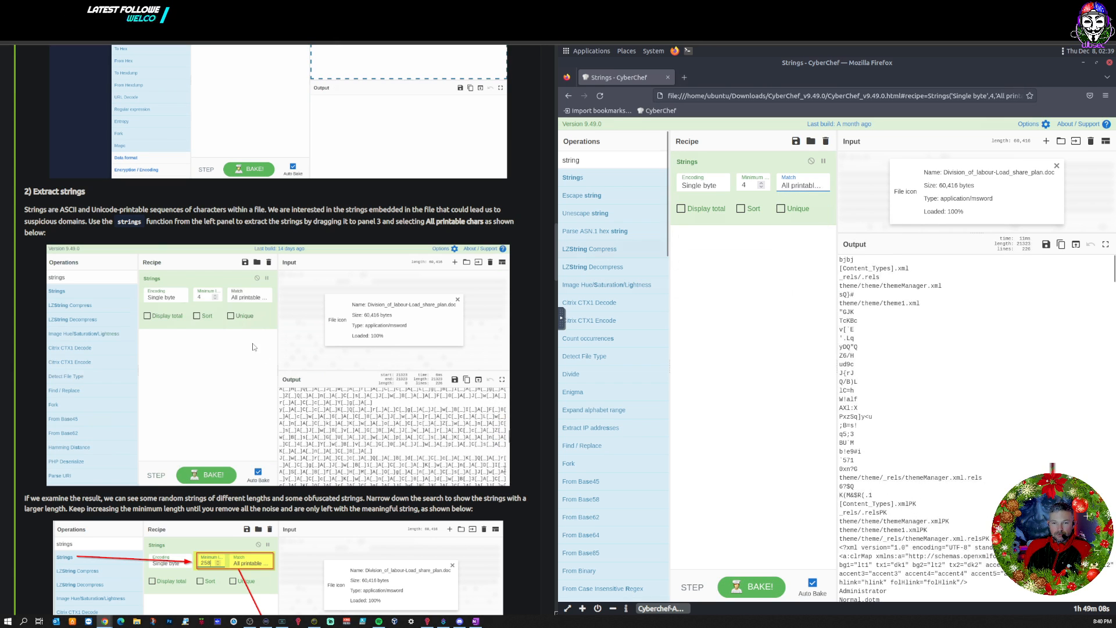
Read the task's instructions on minimum string length and pattern removal, and examine the extracted strings in the output for noise and obfuscated text.
{"action": "scroll", "coordinate": [202, 227], "scroll_direction": "down", "scroll_amount": 1}
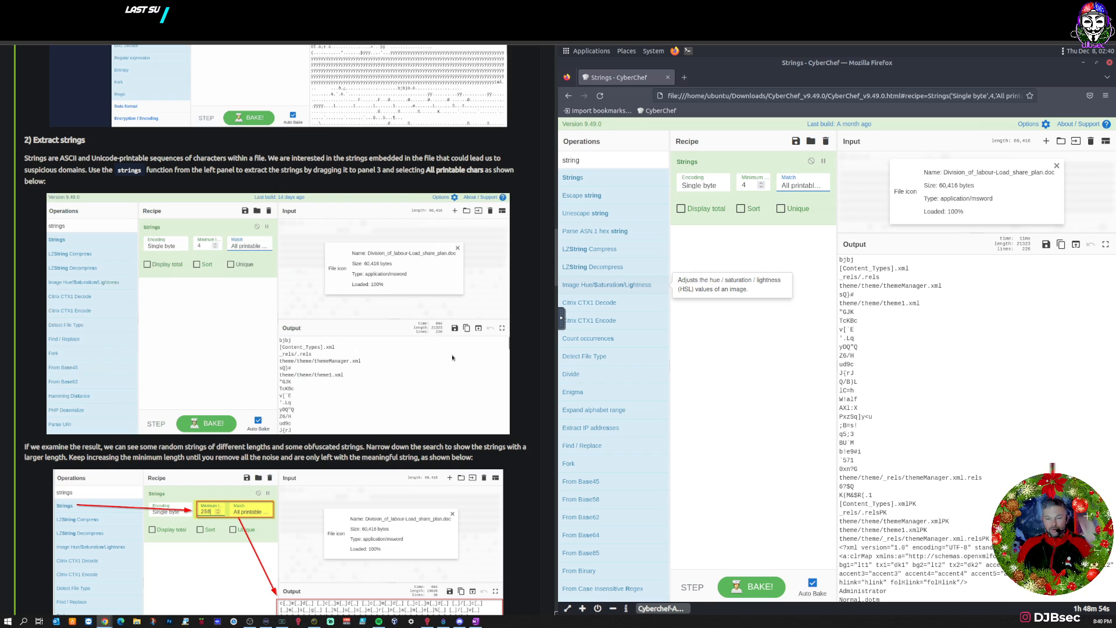
{"action": "scroll", "coordinate": [396, 357], "scroll_direction": "down", "scroll_amount": 2}
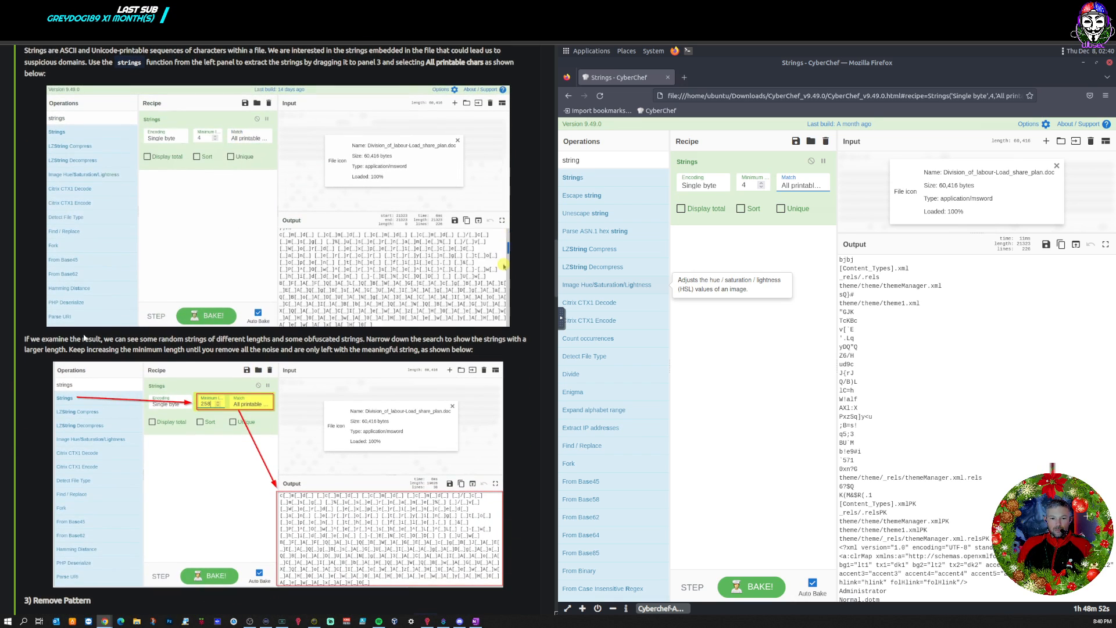
{"action": "scroll", "coordinate": [91, 336], "scroll_direction": "down", "scroll_amount": 2}
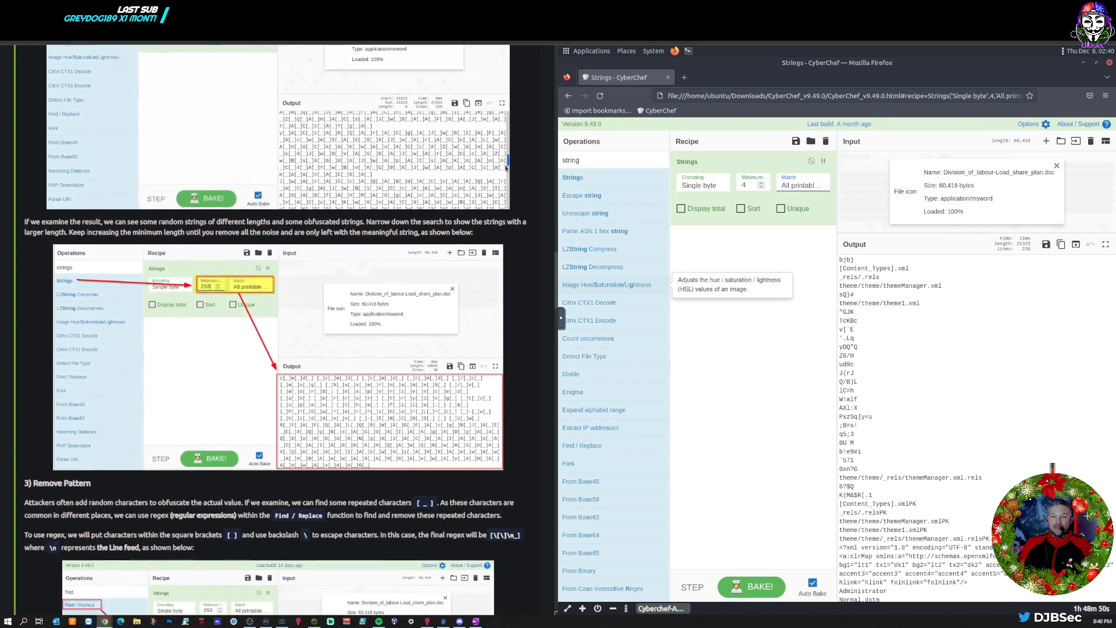
{"action": "scroll", "coordinate": [125, 224], "scroll_direction": "down", "scroll_amount": 1}
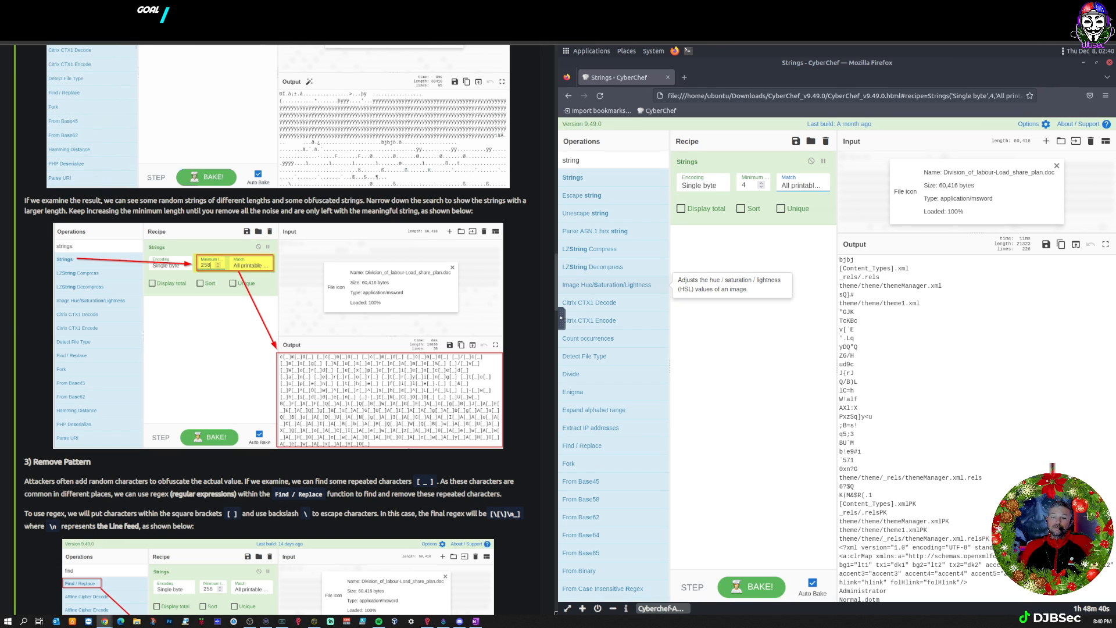
{"action": "scroll", "coordinate": [515, 202], "scroll_direction": "down", "scroll_amount": 2}
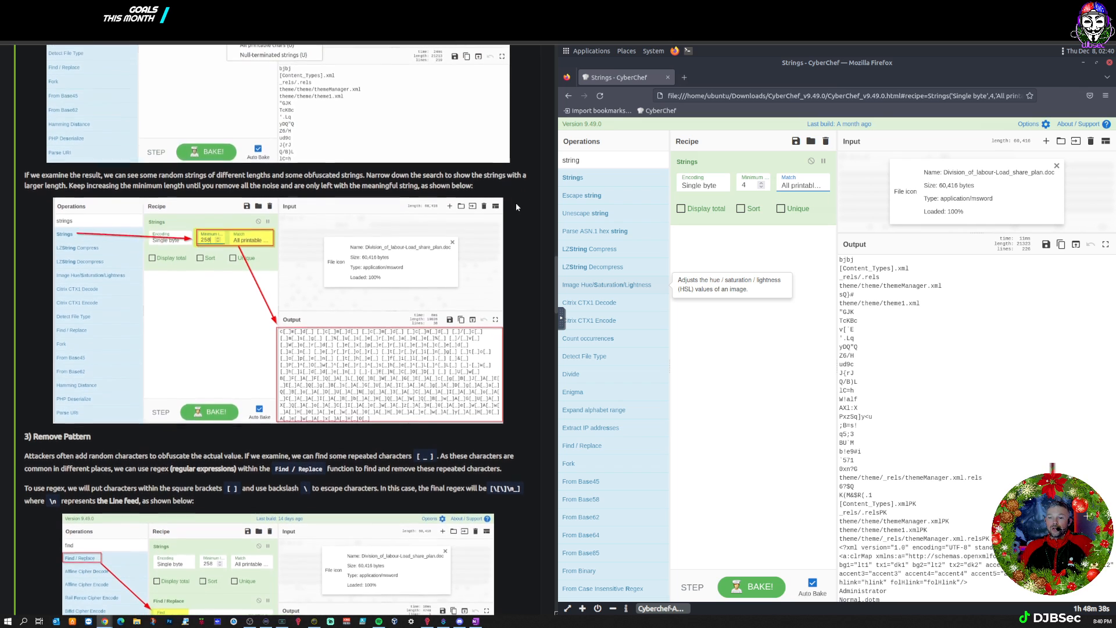
{"action": "scroll", "coordinate": [77, 168], "scroll_direction": "down", "scroll_amount": 1}
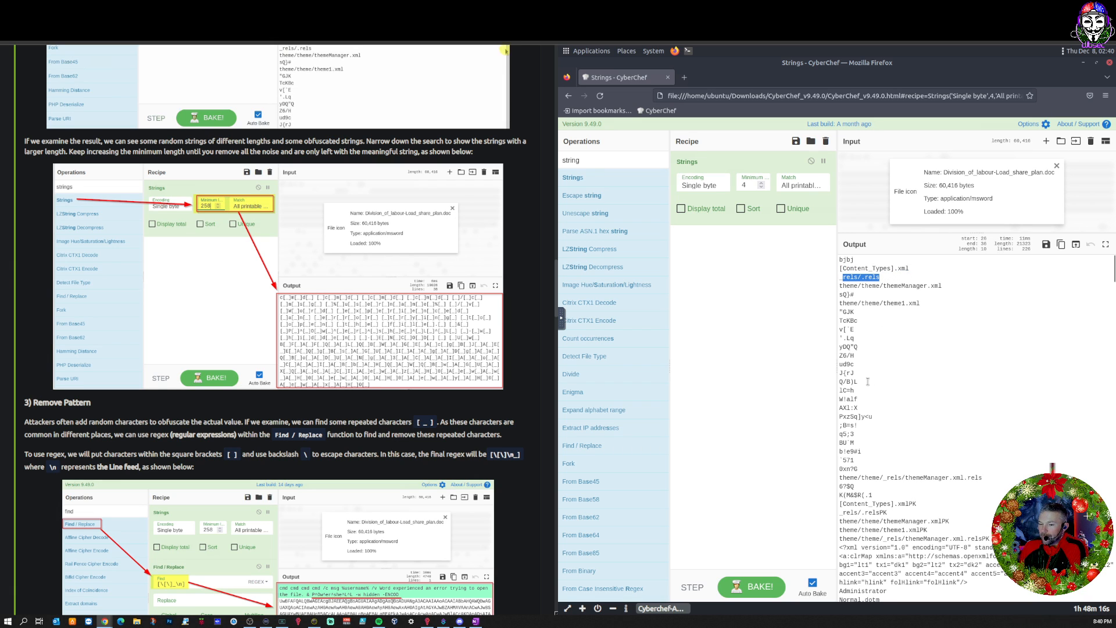
{"action": "scroll", "coordinate": [872, 383], "scroll_direction": "down", "scroll_amount": 12}
{"action": "scroll", "coordinate": [894, 392], "scroll_direction": "down", "scroll_amount": 15}
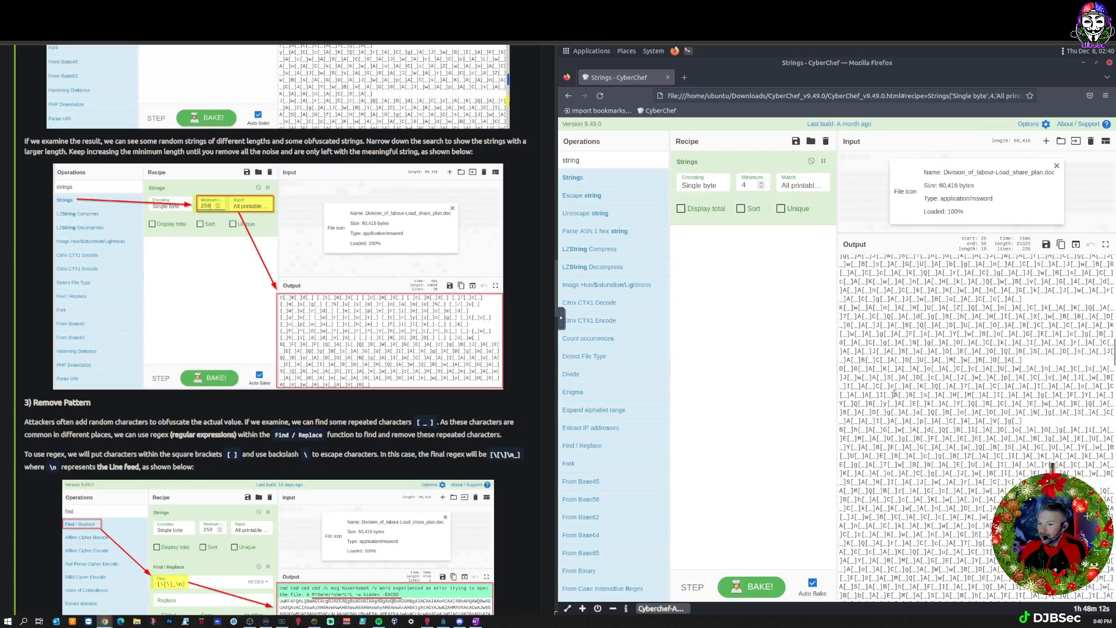
{"action": "scroll", "coordinate": [894, 394], "scroll_direction": "down", "scroll_amount": 15}
{"action": "scroll", "coordinate": [894, 394], "scroll_direction": "down", "scroll_amount": 15}
{"action": "scroll", "coordinate": [894, 393], "scroll_direction": "down", "scroll_amount": 1}
{"action": "scroll", "coordinate": [859, 384], "scroll_direction": "down", "scroll_amount": 8}
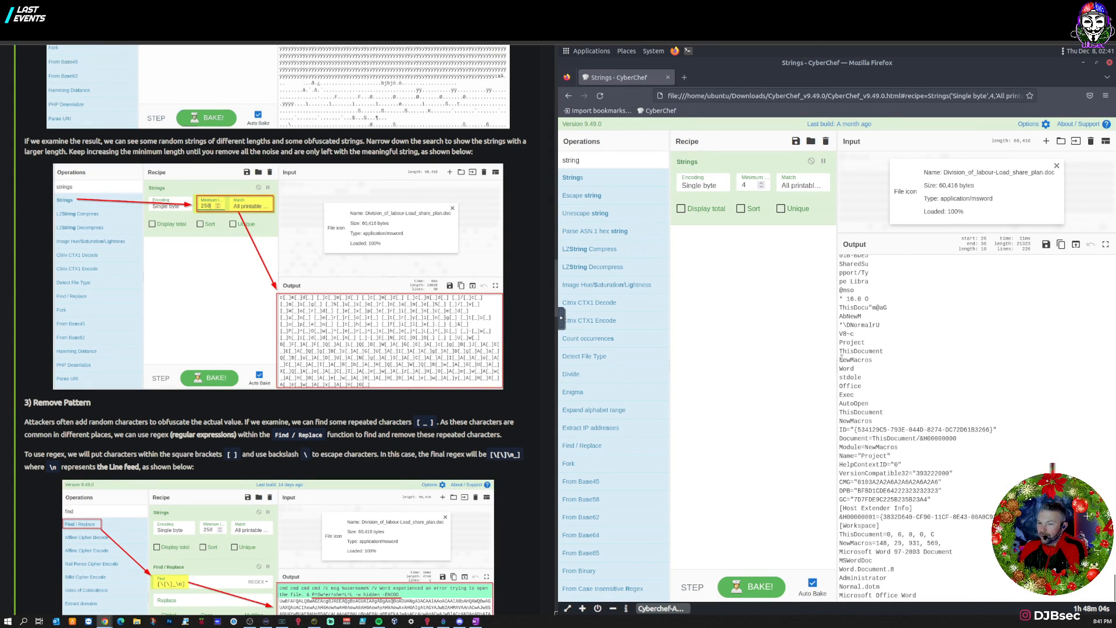
{"action": "left_click_drag", "start_coordinate": [843, 360], "coordinate": [878, 382]}
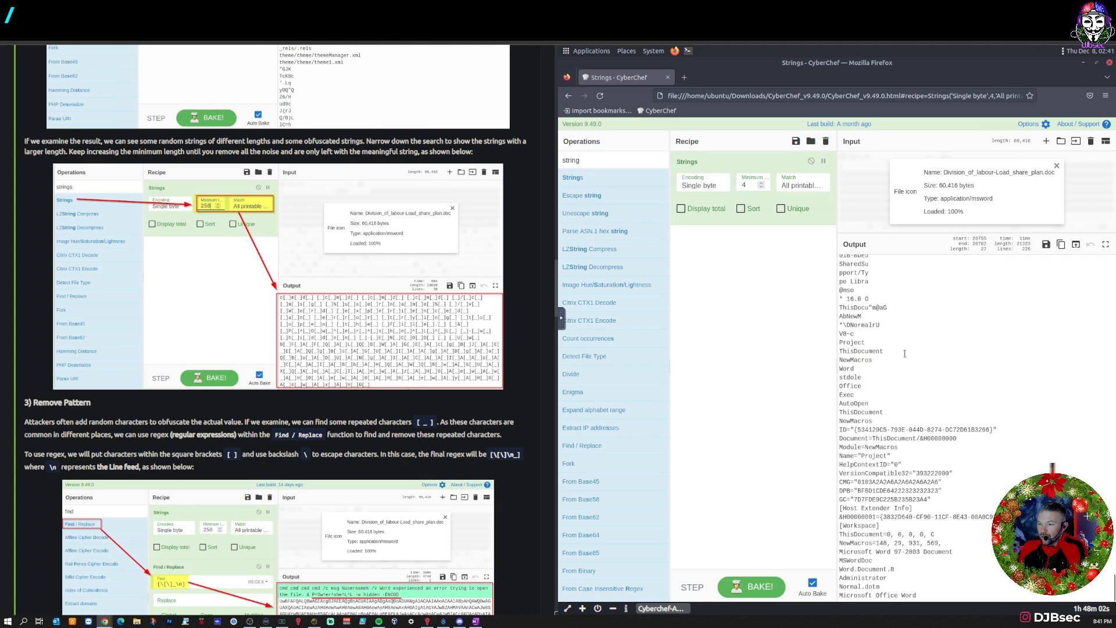
Raise the Strings minimum length to 9 and examine the extracted strings for remaining noise.
{"action": "left_click", "coordinate": [760, 185]}
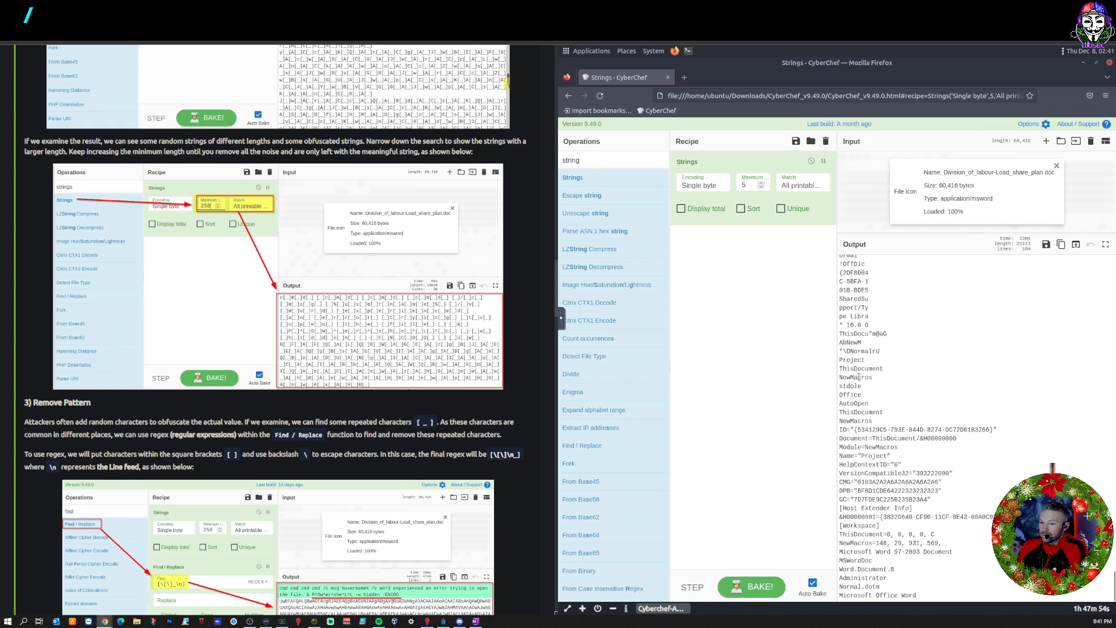
{"action": "left_click", "coordinate": [760, 184]}
{"action": "left_click", "coordinate": [760, 185]}
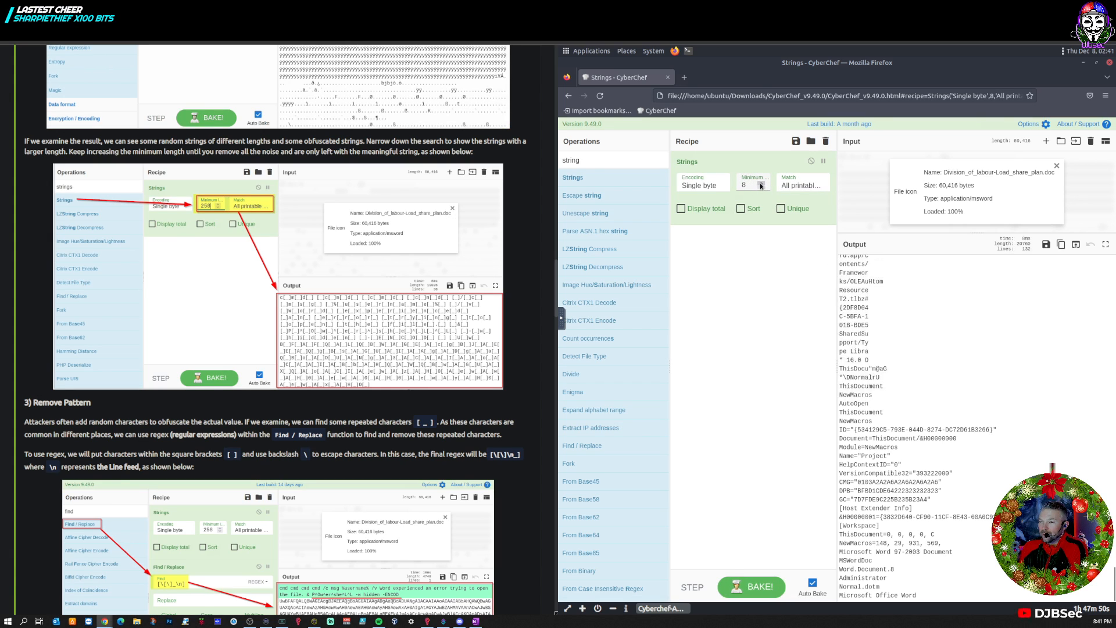
{"action": "left_click", "coordinate": [760, 185]}
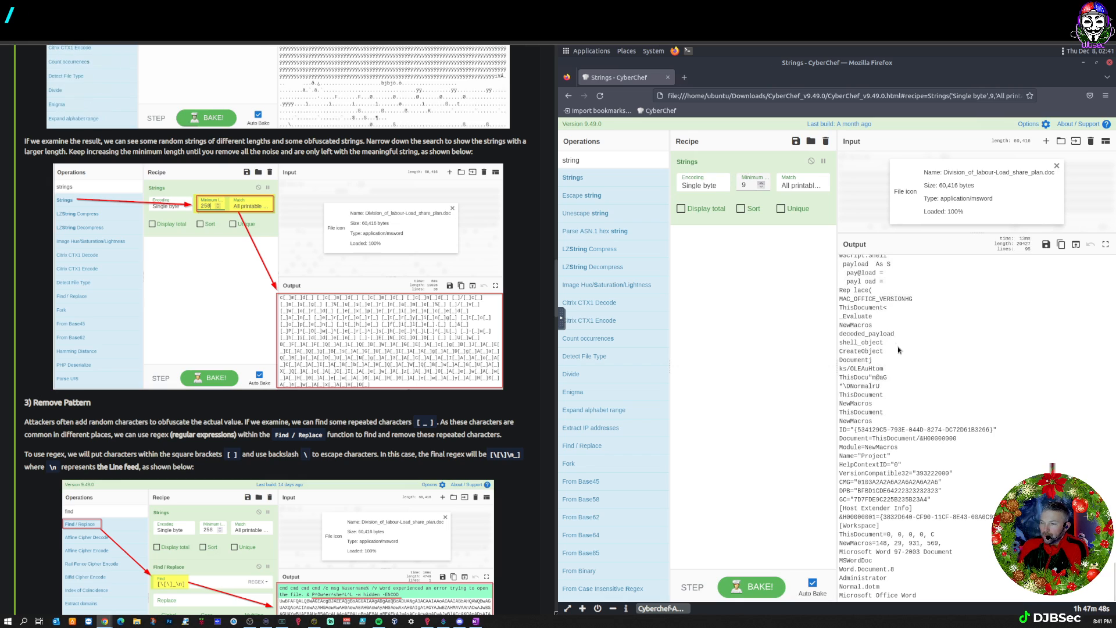
{"action": "scroll", "coordinate": [942, 395], "scroll_direction": "up", "scroll_amount": 5}
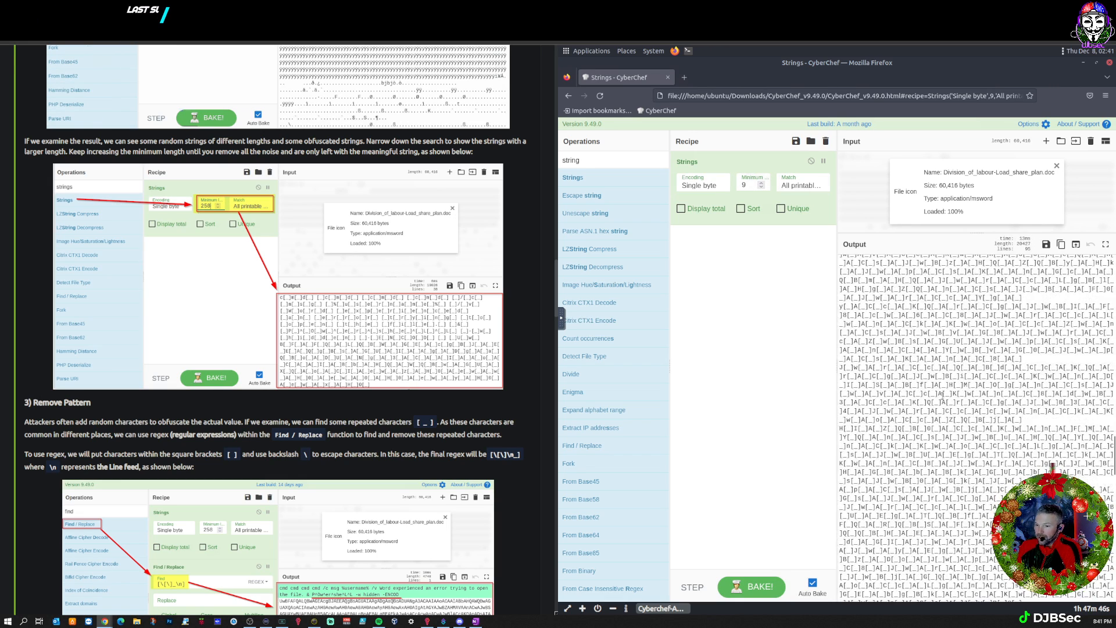
{"action": "scroll", "coordinate": [920, 360], "scroll_direction": "up", "scroll_amount": 4}
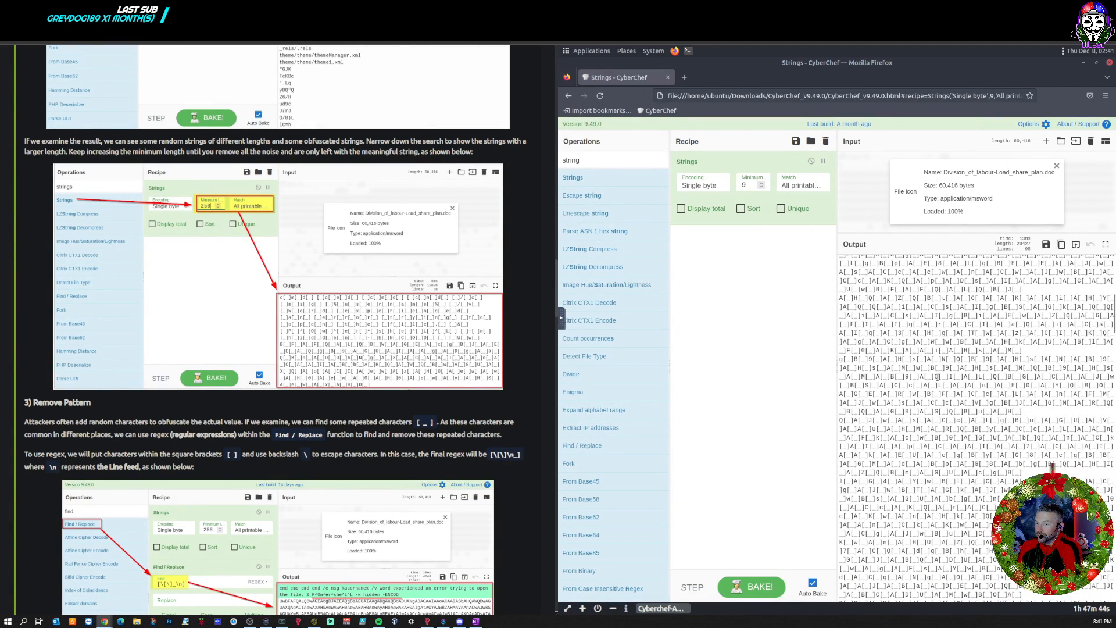
{"action": "scroll", "coordinate": [952, 372], "scroll_direction": "up", "scroll_amount": 5}
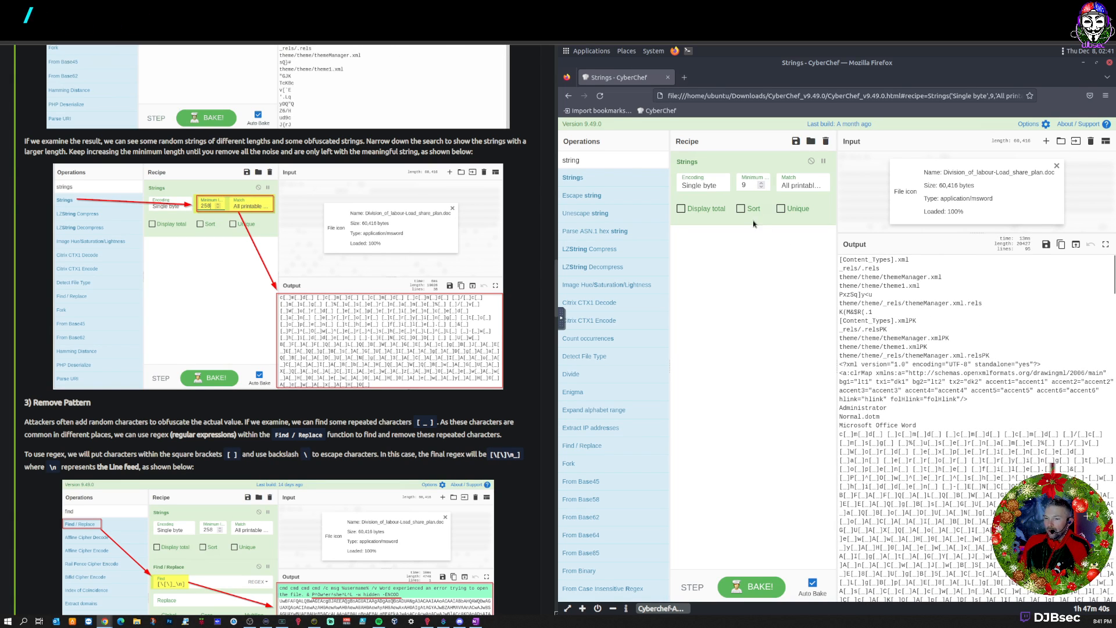
Set the Strings minimum length to 100, check the leading XML string in the output, and raise the length to 150.
{"action": "left_click_drag", "start_coordinate": [747, 184], "coordinate": [737, 178]}
{"action": "type", "text": "100"}
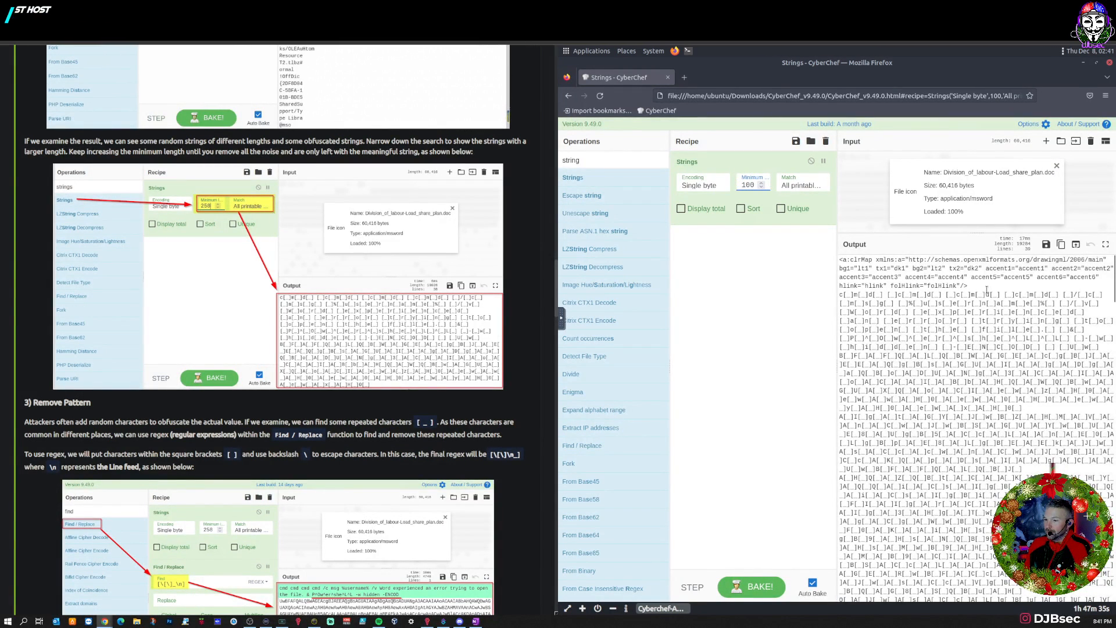
{"action": "left_click_drag", "start_coordinate": [986, 289], "coordinate": [789, 223]}
{"action": "left_click", "coordinate": [748, 184]}
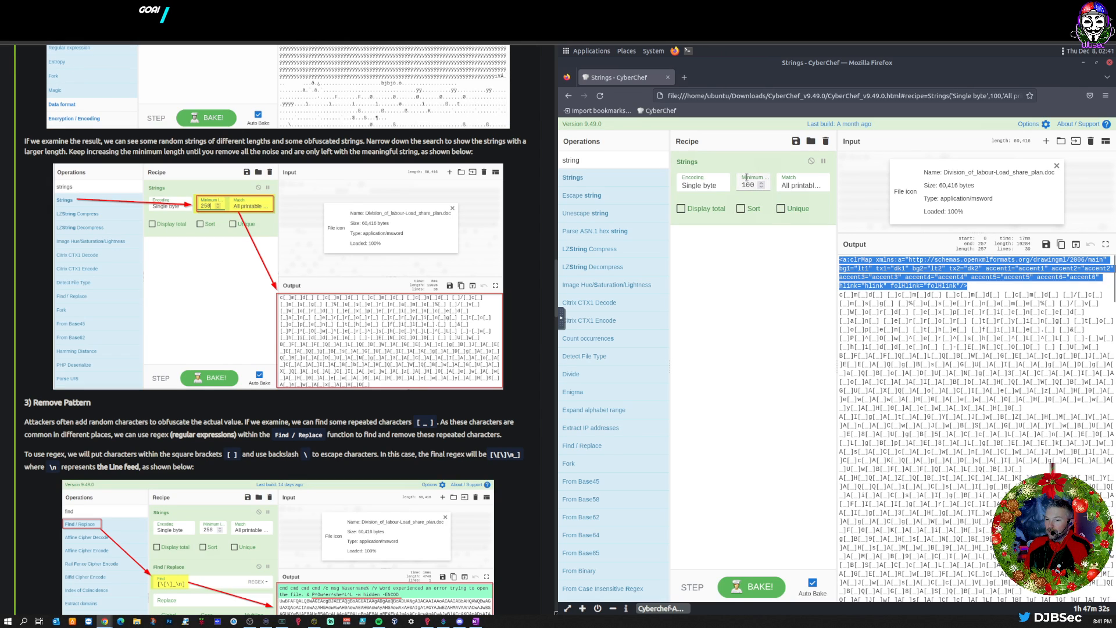
{"action": "left_click_drag", "start_coordinate": [746, 184], "coordinate": [753, 179]}
{"action": "type", "text": "50"}
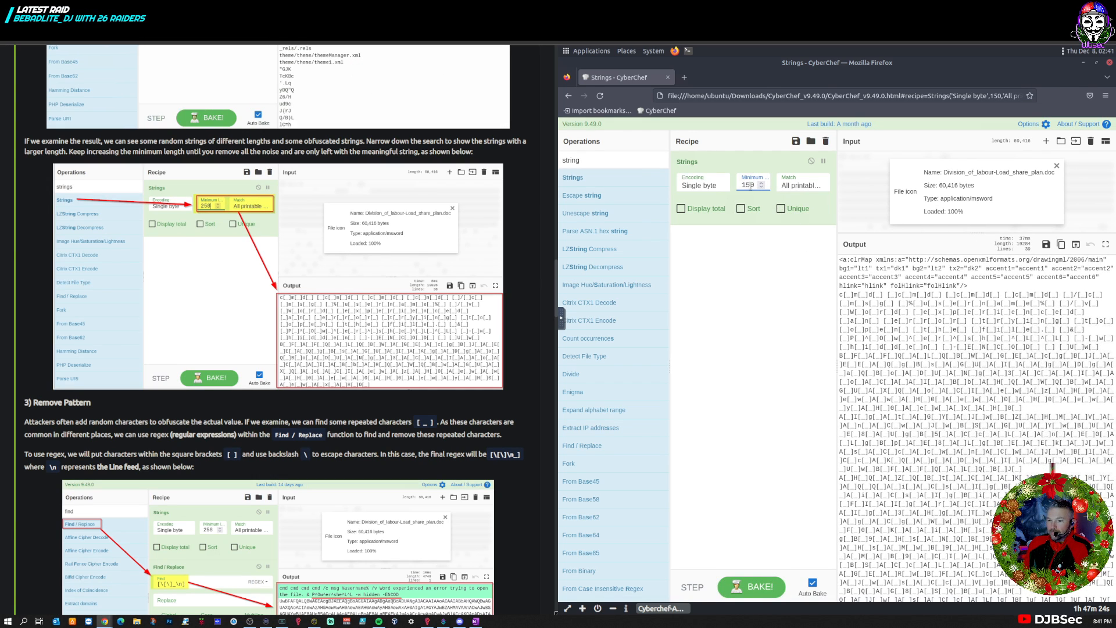
Set the Strings minimum length to 250 and increase it gradually to 258 to filter out the XML string.
{"action": "type", "text": "250"}
{"action": "key", "text": "Up"}
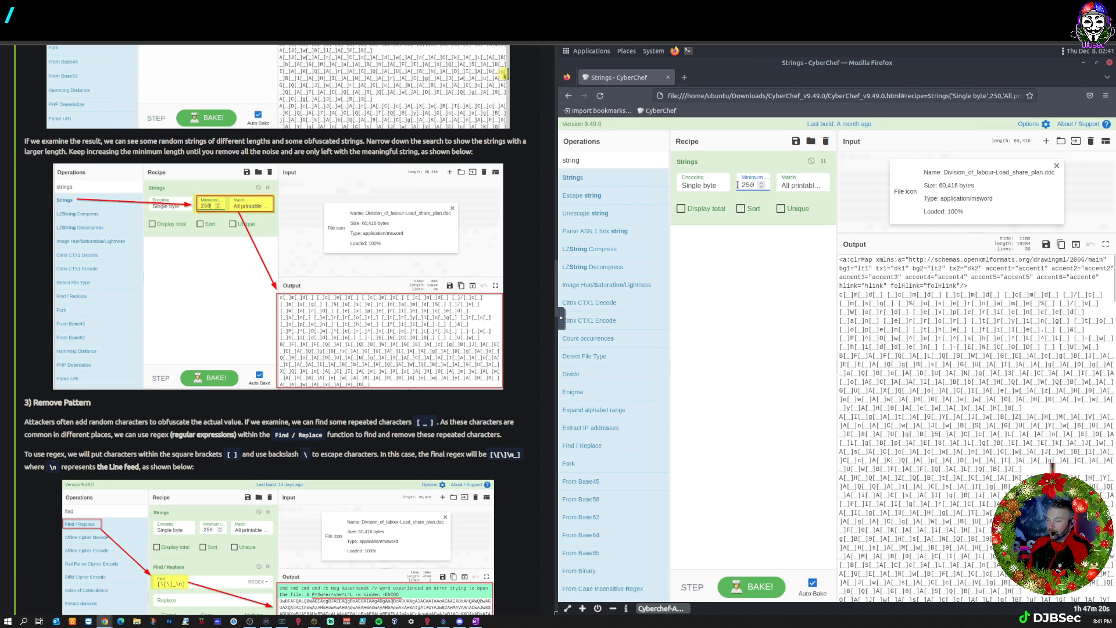
{"action": "key", "text": "Up"}
{"action": "key", "text": "Up"}
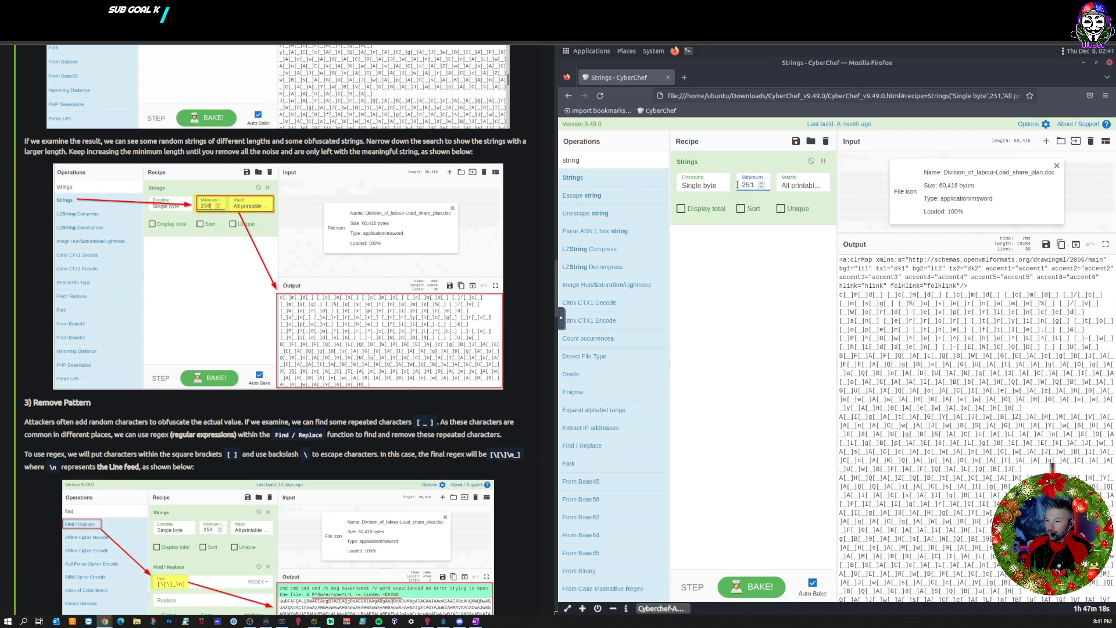
{"action": "key", "text": "Up"}
{"action": "key", "text": "Up"}
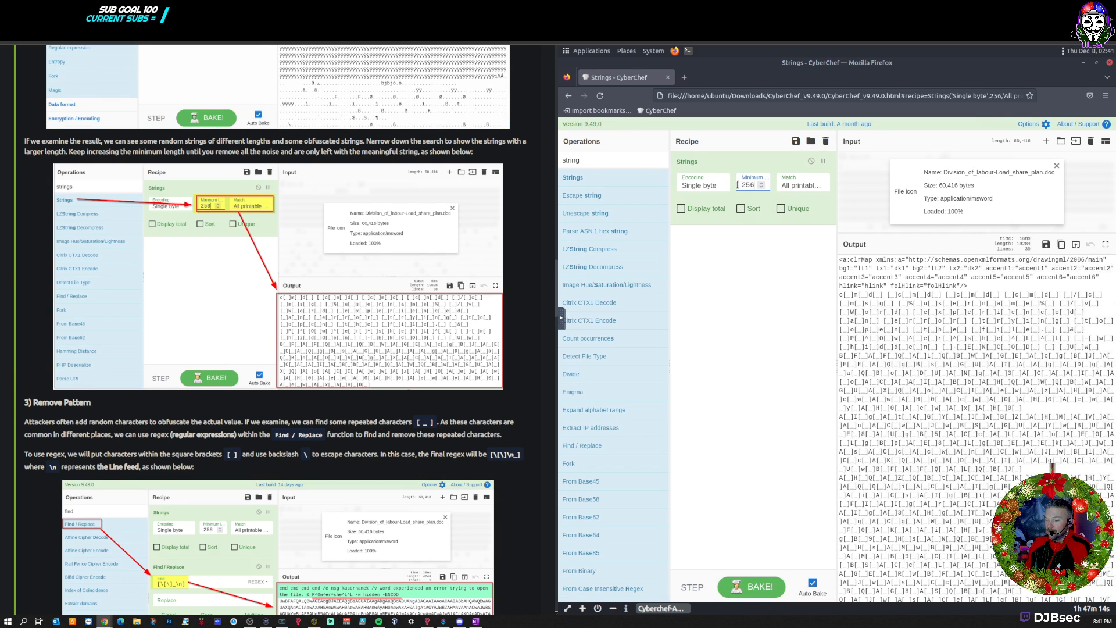
{"action": "key", "text": "Up"}
{"action": "key", "text": "Up"}
{"action": "key", "text": "Up"}
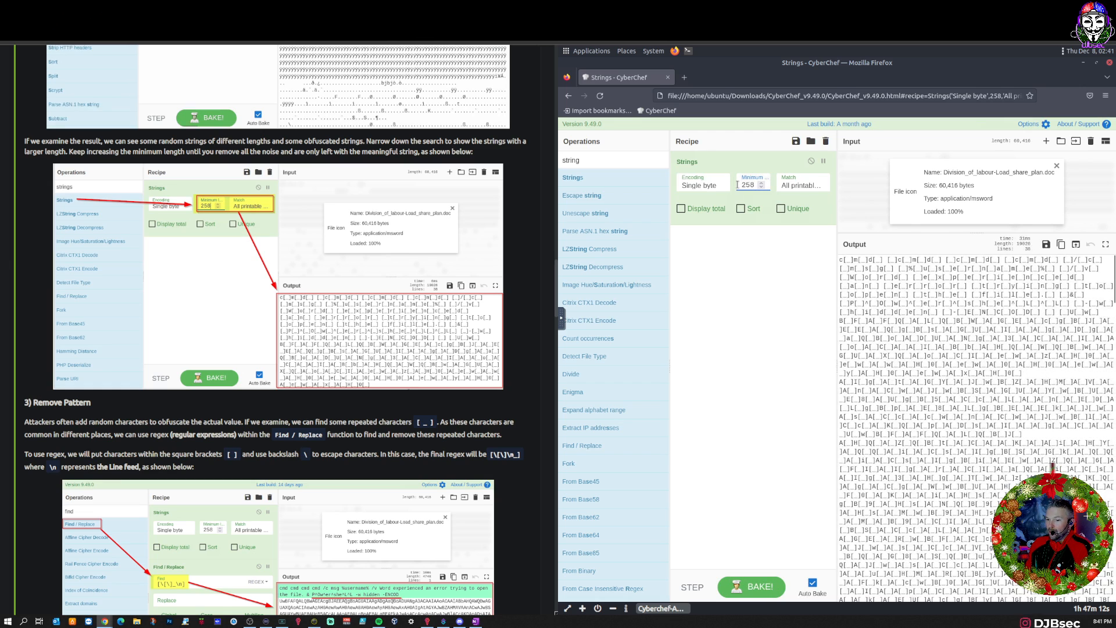
Examine the filtered output for repeated characters and read the task's Remove Pattern section on the Find / Replace regex.
{"action": "scroll", "coordinate": [1038, 315], "scroll_direction": "down", "scroll_amount": 10}
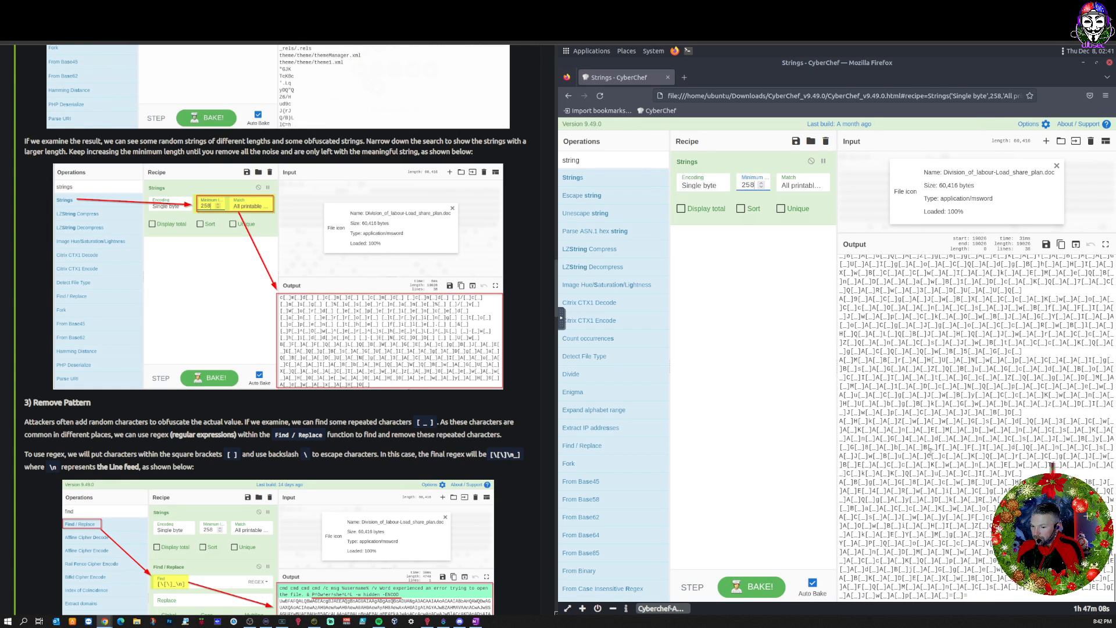
{"action": "scroll", "coordinate": [932, 472], "scroll_direction": "up", "scroll_amount": 10}
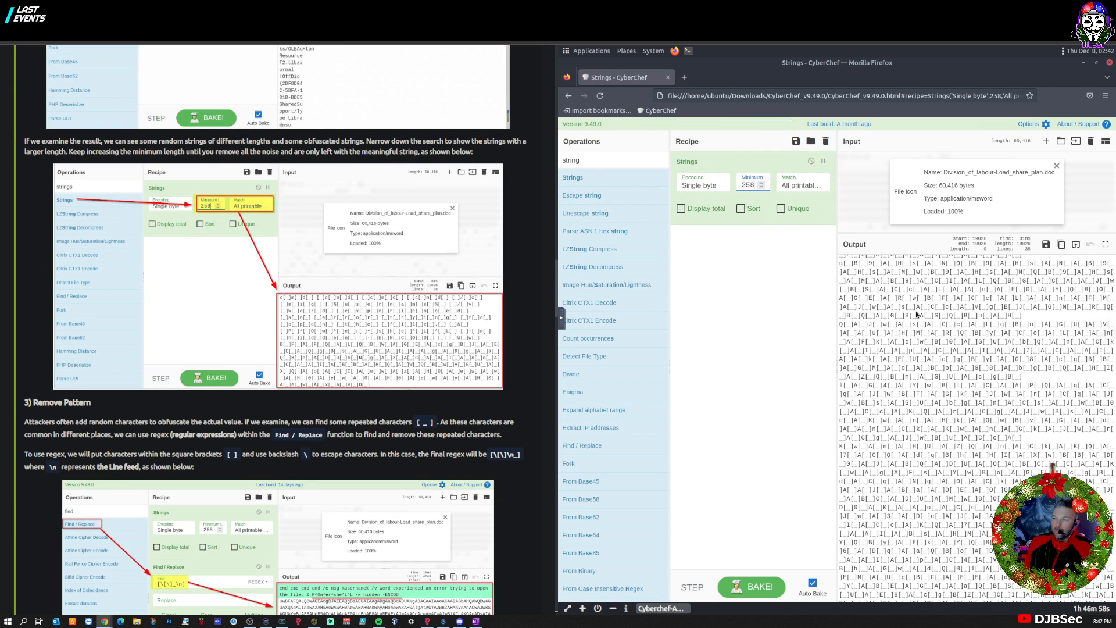
{"action": "scroll", "coordinate": [919, 314], "scroll_direction": "down", "scroll_amount": 10}
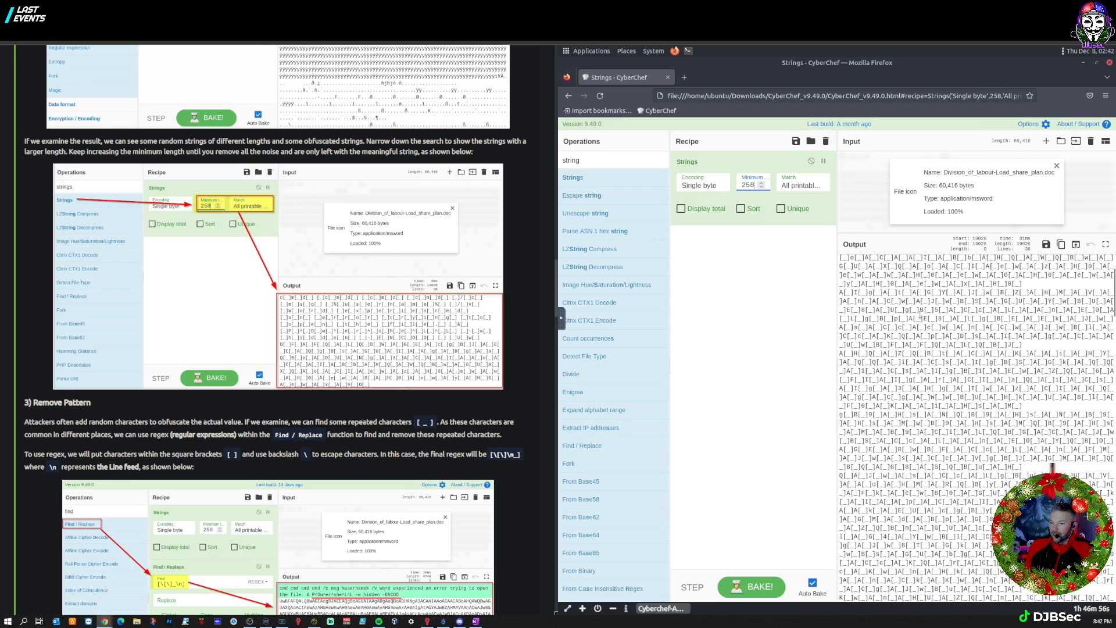
{"action": "scroll", "coordinate": [107, 407], "scroll_direction": "down", "scroll_amount": 2}
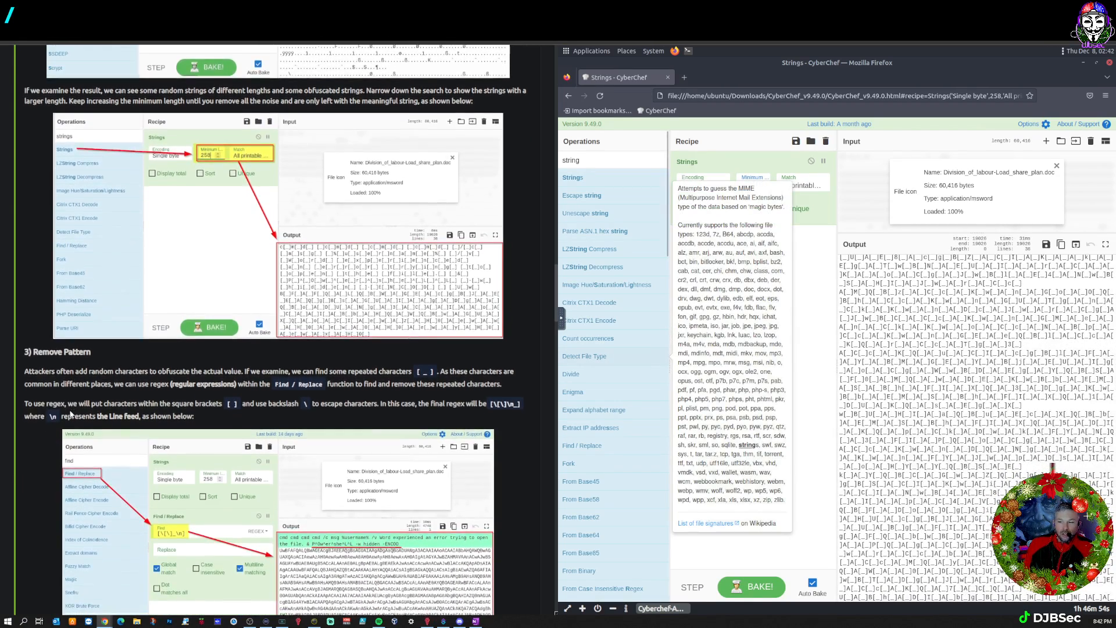
{"action": "scroll", "coordinate": [56, 391], "scroll_direction": "down", "scroll_amount": 7}
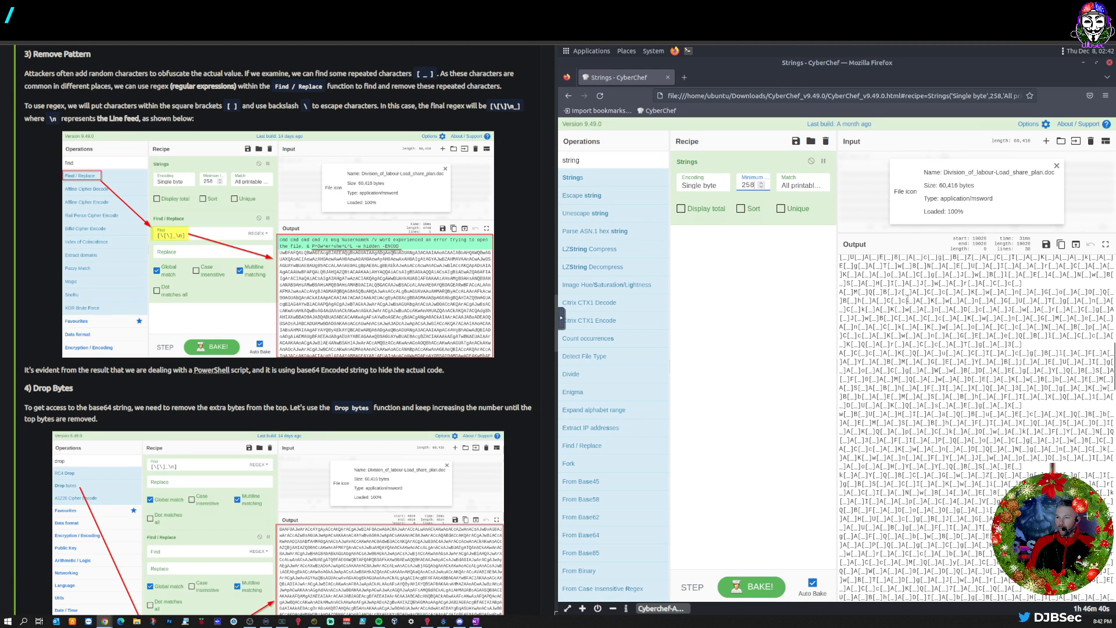
{"action": "scroll", "coordinate": [953, 332], "scroll_direction": "up", "scroll_amount": 10}
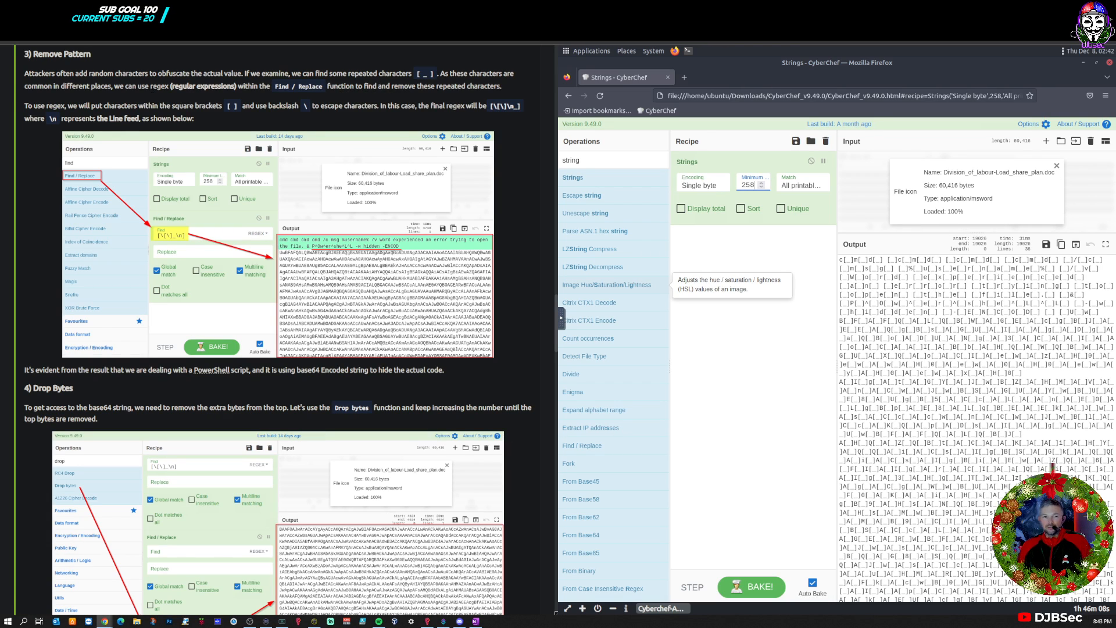
Search the operations for "find" and add Find / Replace to the recipe below Strings.
{"action": "left_click", "coordinate": [596, 160]}
{"action": "key", "text": "BackSpace"}
{"action": "key", "text": "BackSpace"}
{"action": "key", "text": "BackSpace"}
{"action": "key", "text": "BackSpace"}
{"action": "key", "text": "BackSpace"}
{"action": "key", "text": "BackSpace"}
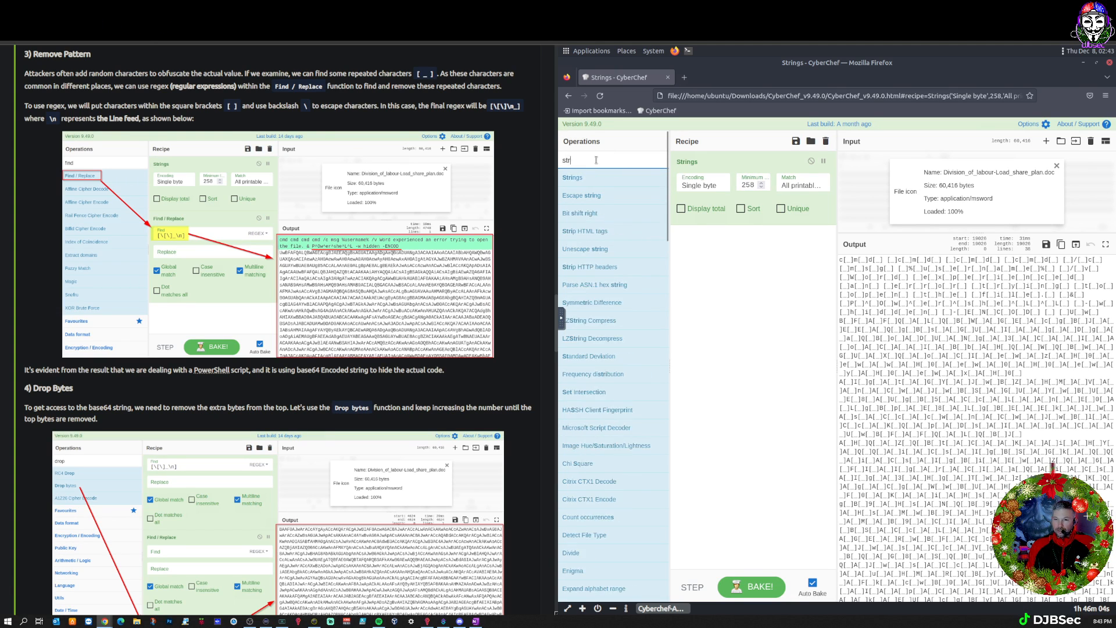
{"action": "type", "text": "find"}
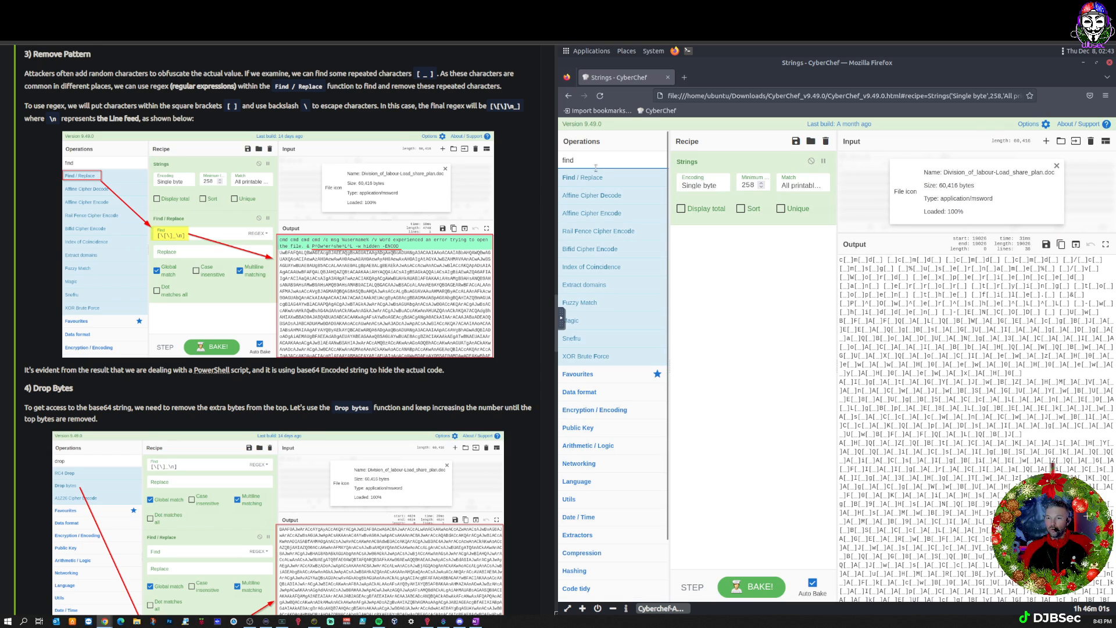
{"action": "left_click_drag", "start_coordinate": [584, 177], "coordinate": [714, 274]}
Set the Find / Replace search regex to [\[\]\_] with an empty replacement to strip the brackets and underscores.
{"action": "left_click", "coordinate": [716, 261]}
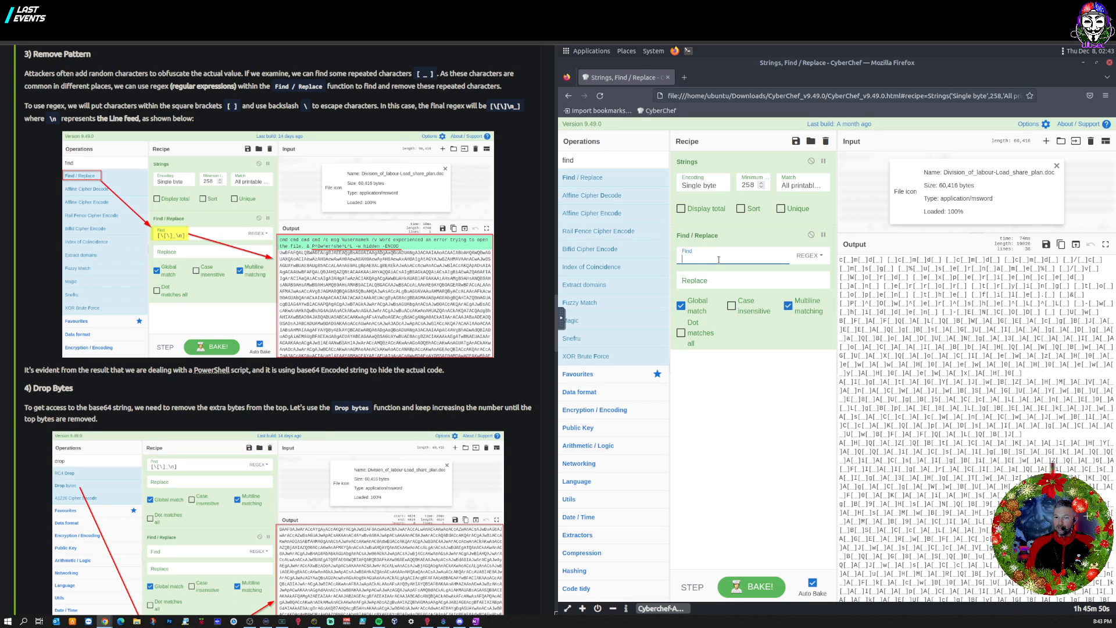
{"action": "type", "text": "[\\["}
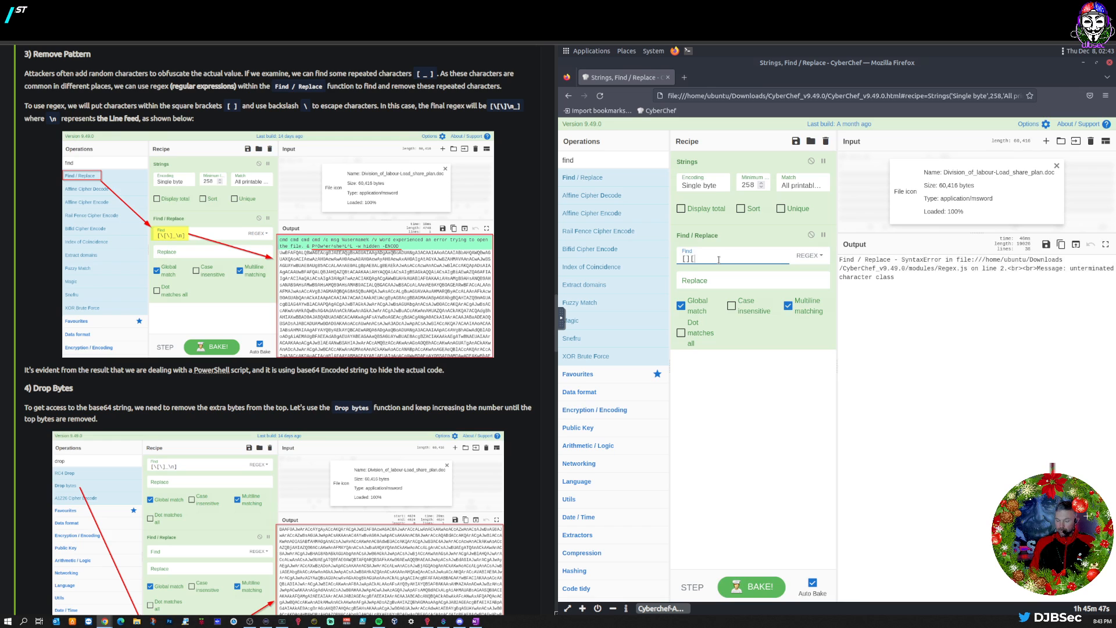
{"action": "key", "text": "BackSpace"}
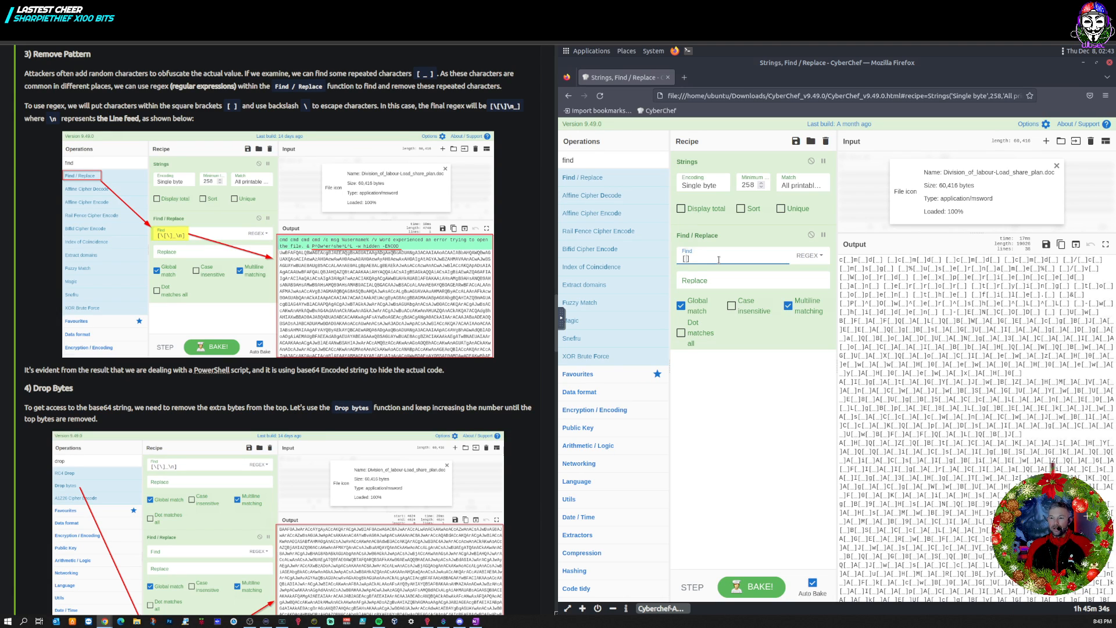
{"action": "type", "text": "\\"}
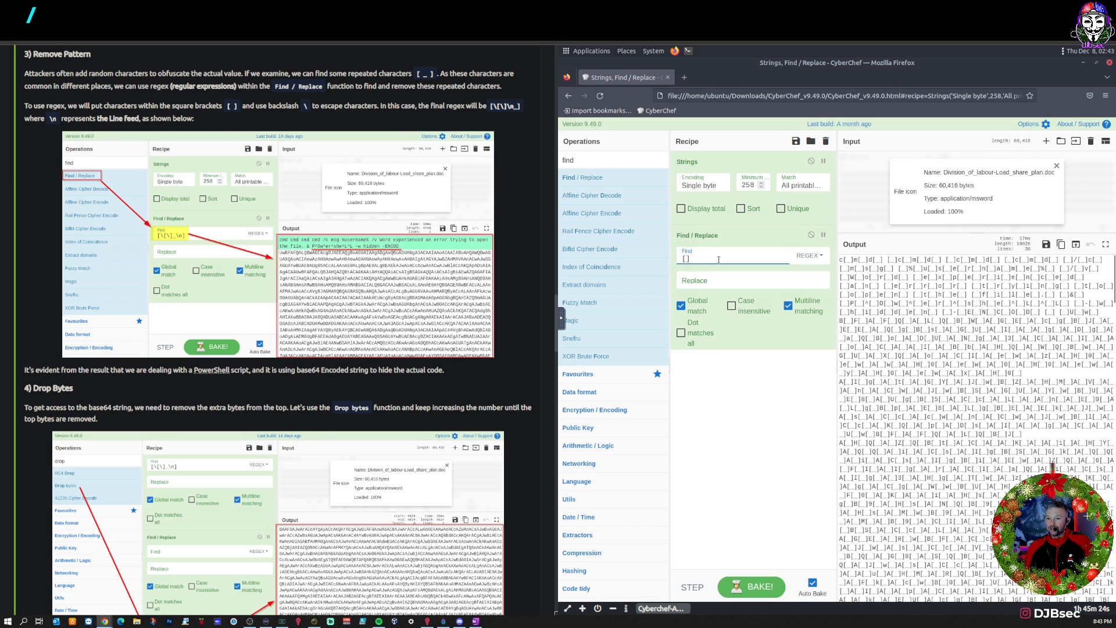
{"action": "left_click_drag", "start_coordinate": [844, 260], "coordinate": [856, 260]}
{"action": "left_click", "coordinate": [687, 258]}
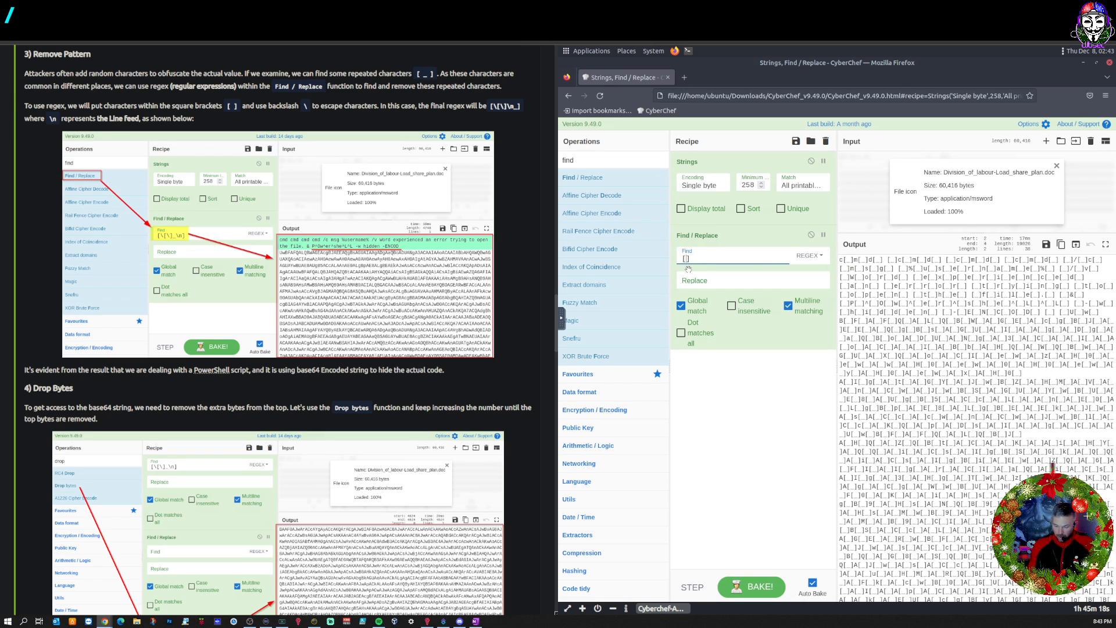
{"action": "type", "text": "\\["}
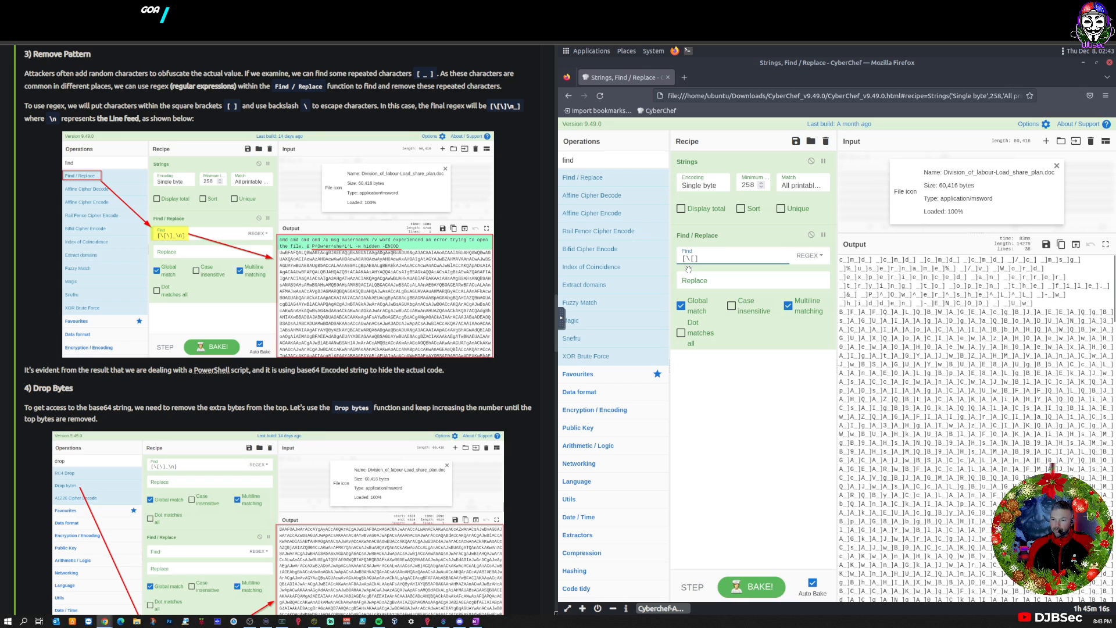
{"action": "type", "text": "\\"}
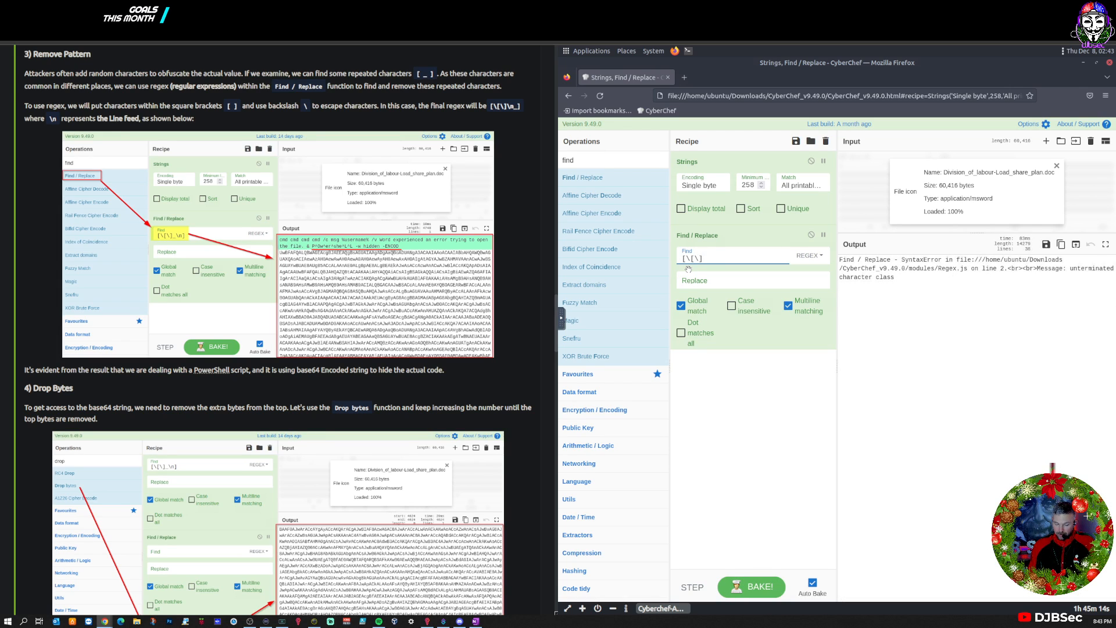
{"action": "type", "text": "]"}
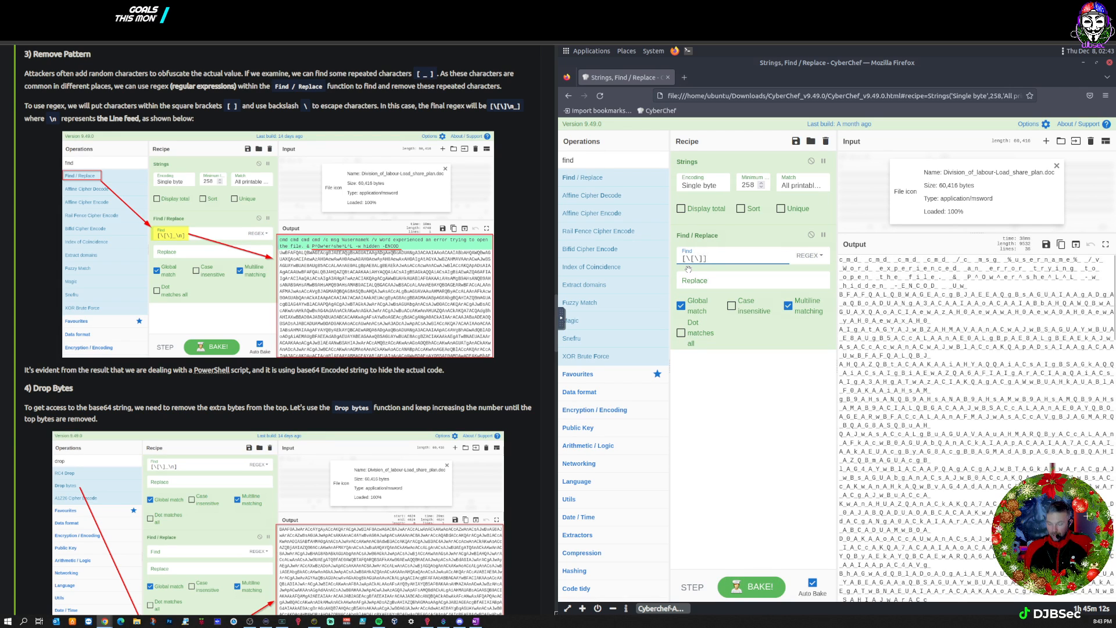
{"action": "key", "text": "Left"}
{"action": "type", "text": "\\"}
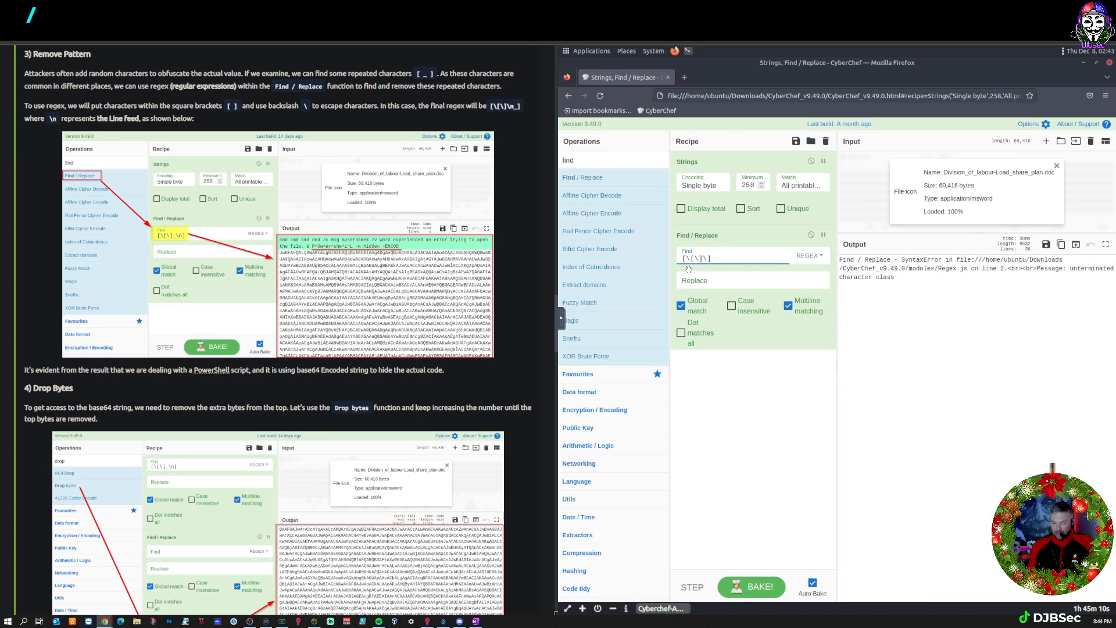
{"action": "type", "text": "_"}
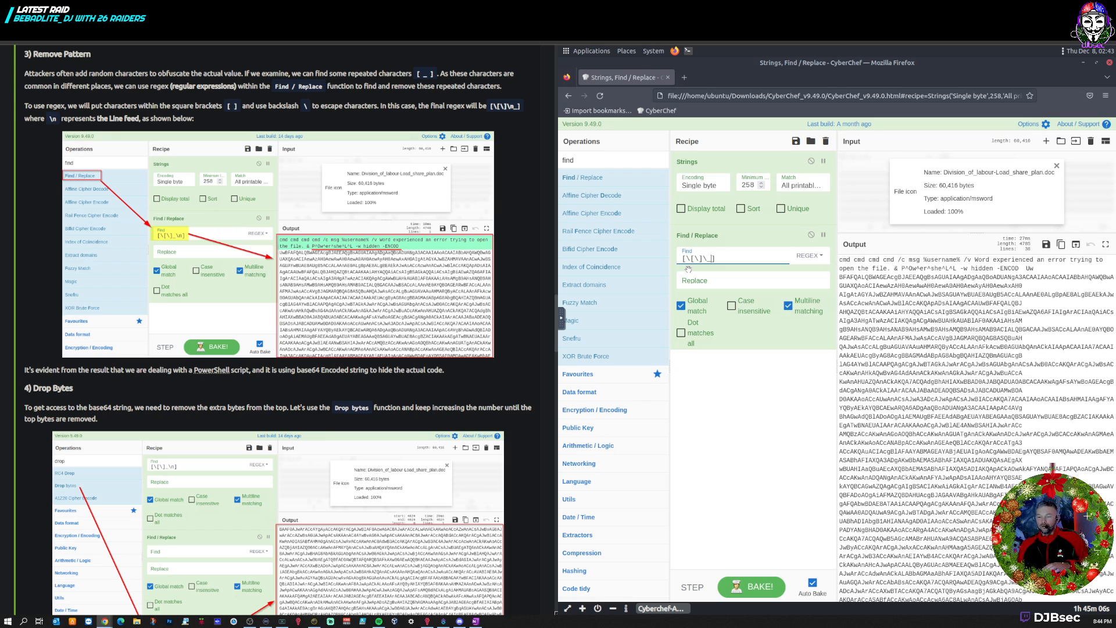
Examine the cleaned output from start to end, compare it with the task's example, and read the Drop Bytes instructions.
{"action": "left_click", "coordinate": [1020, 269]}
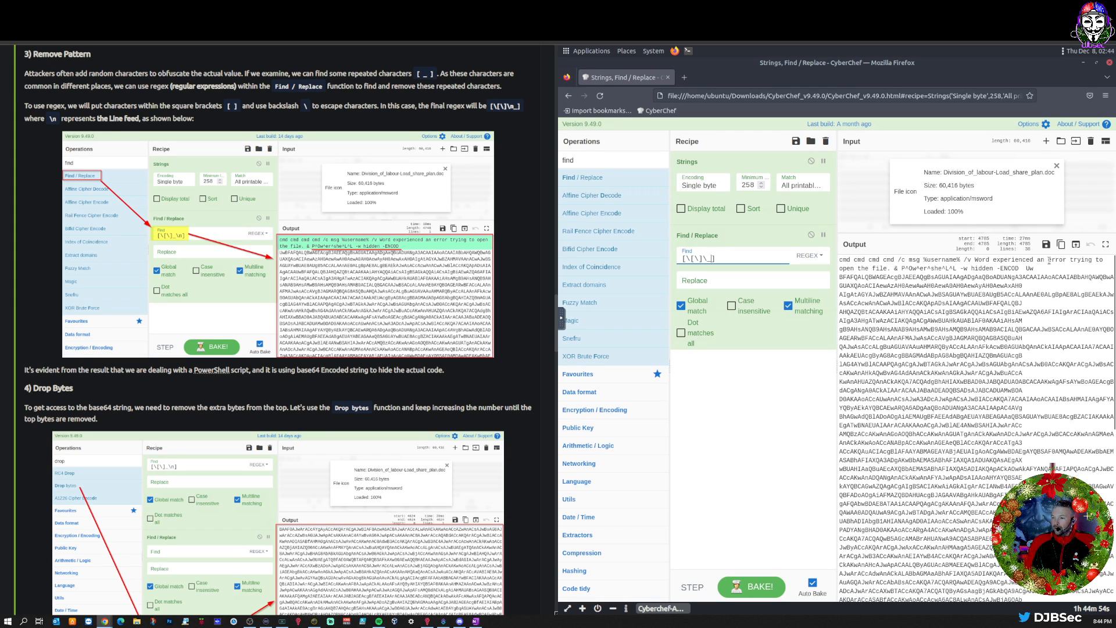
{"action": "scroll", "coordinate": [993, 421], "scroll_direction": "down", "scroll_amount": 10}
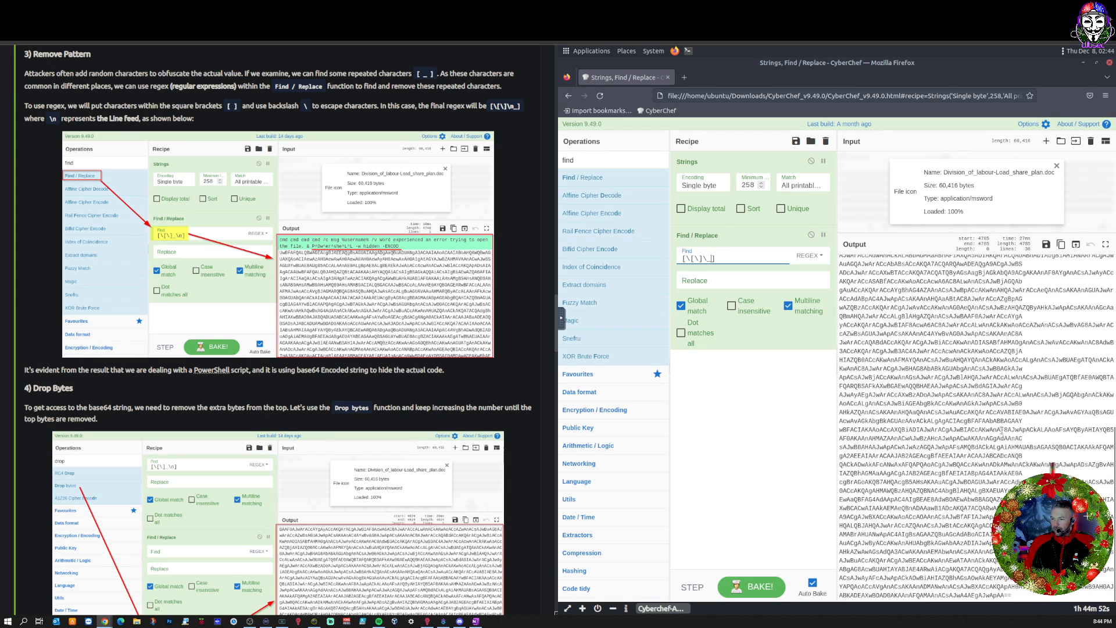
{"action": "scroll", "coordinate": [1002, 431], "scroll_direction": "up", "scroll_amount": 10}
{"action": "scroll", "coordinate": [280, 363], "scroll_direction": "up", "scroll_amount": 6}
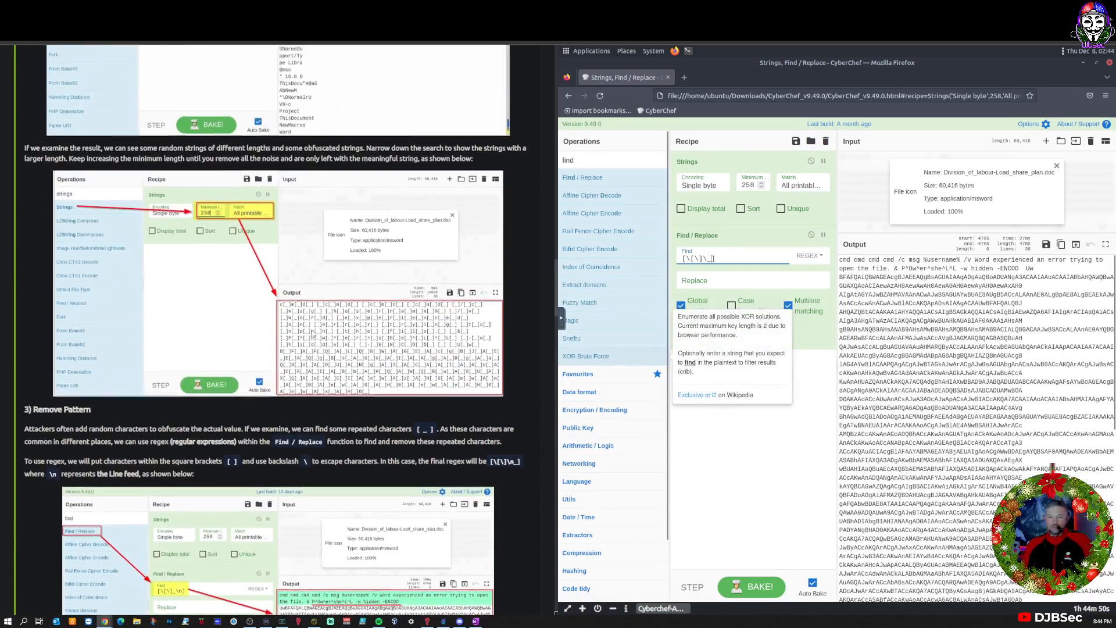
{"action": "scroll", "coordinate": [280, 363], "scroll_direction": "down", "scroll_amount": 6}
{"action": "scroll", "coordinate": [280, 363], "scroll_direction": "down", "scroll_amount": 3}
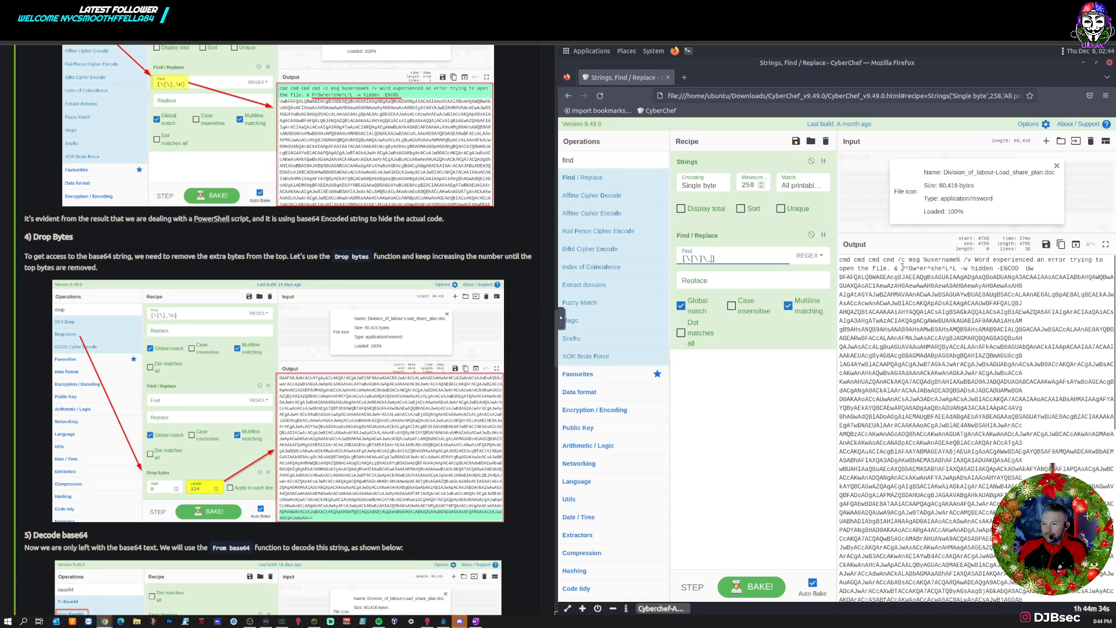
Extend the Find / Replace search regex to [\[\]\_\^] so the carets are also stripped from the PowerShell command.
{"action": "left_click_drag", "start_coordinate": [940, 268], "coordinate": [959, 268]}
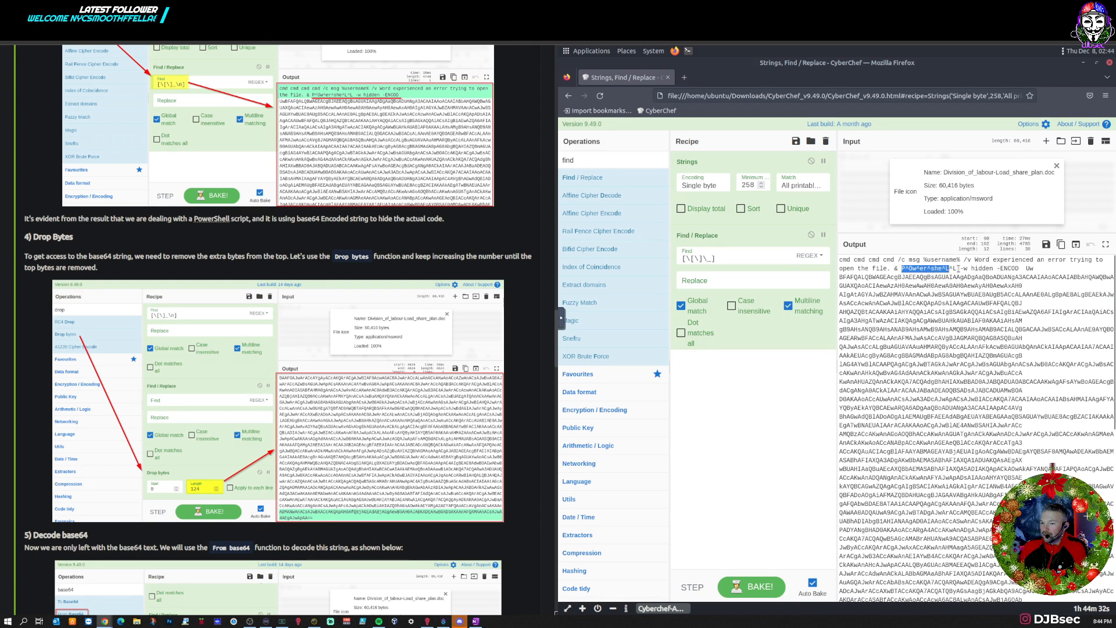
{"action": "left_click", "coordinate": [908, 278]}
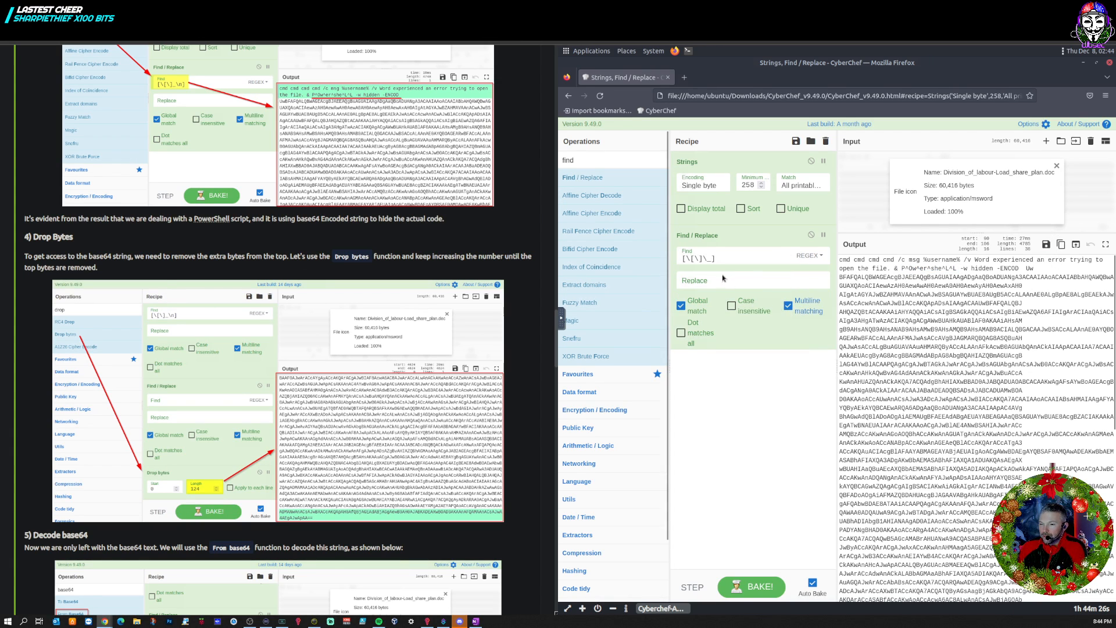
{"action": "left_click", "coordinate": [713, 258]}
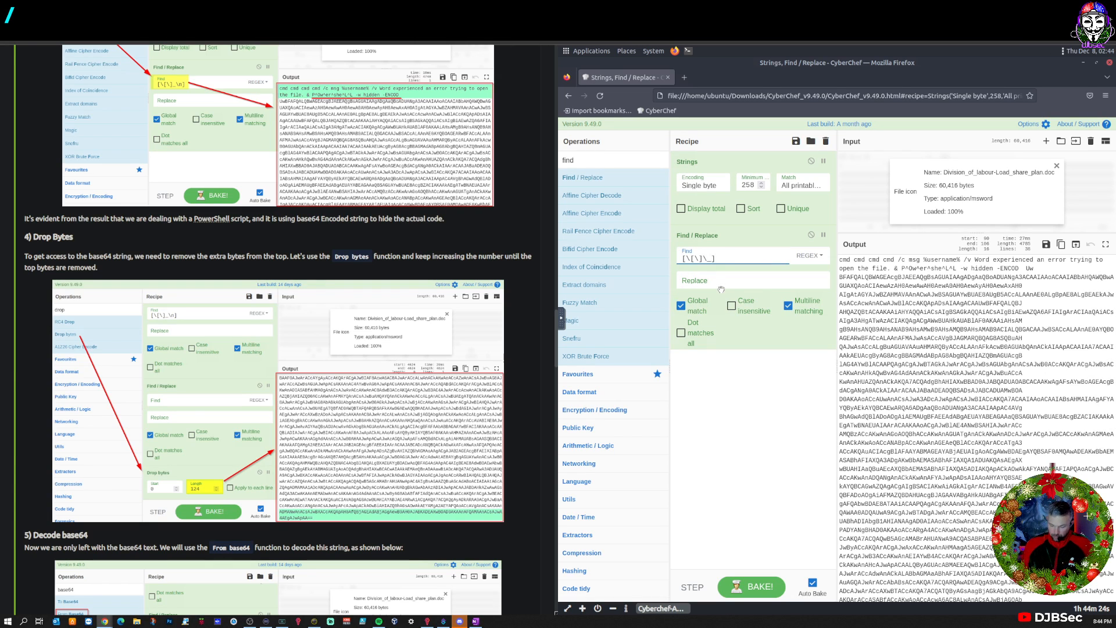
{"action": "type", "text": "\\"}
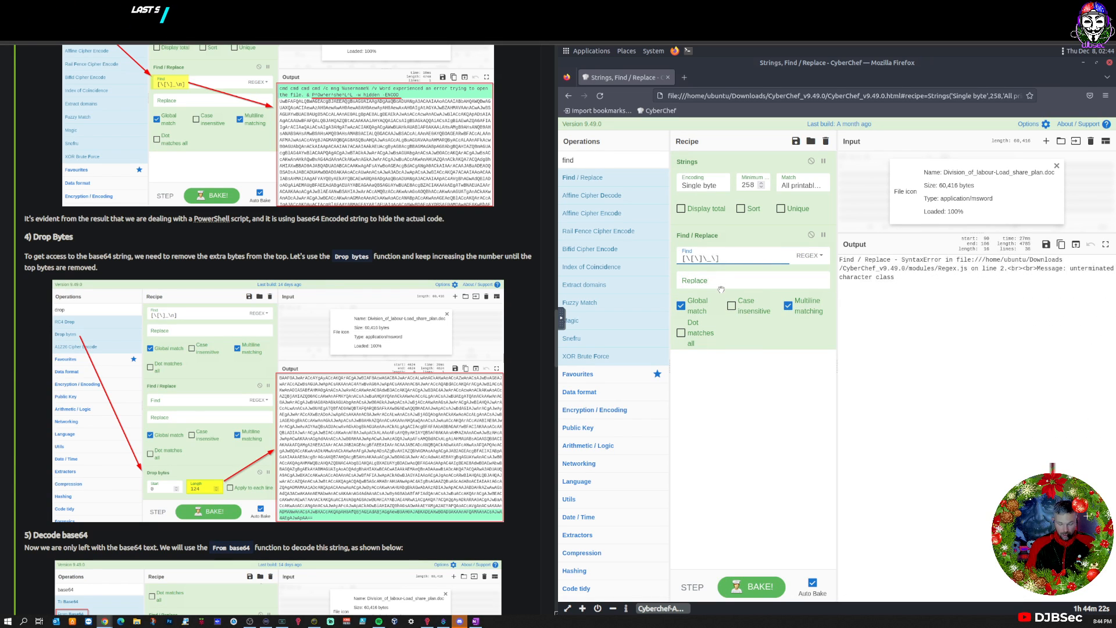
{"action": "type", "text": "^"}
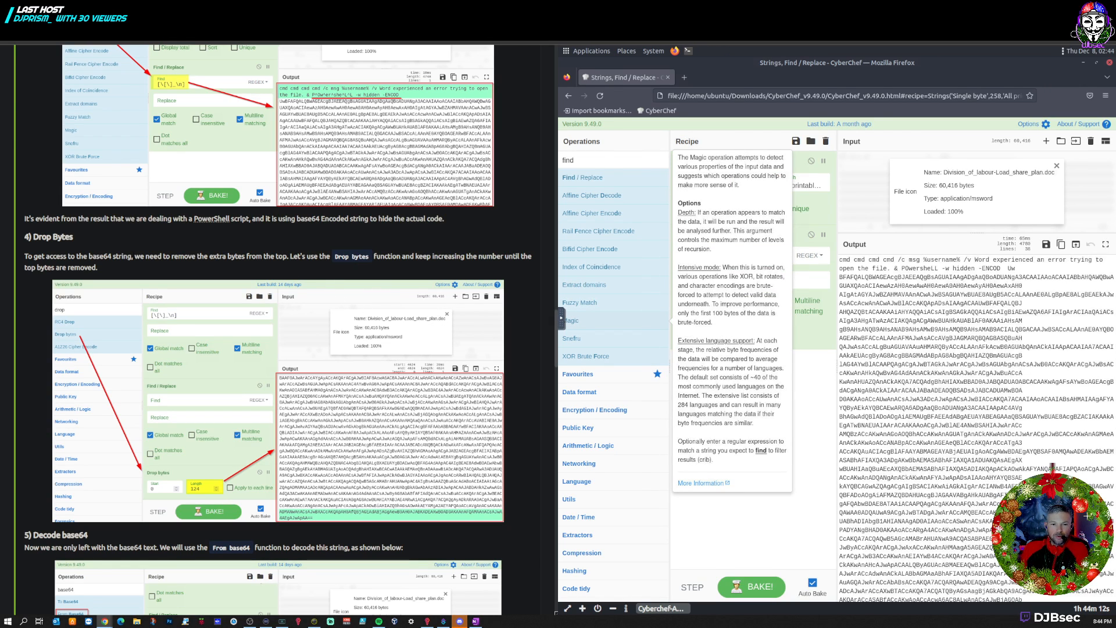
{"action": "scroll", "coordinate": [109, 250], "scroll_direction": "up", "scroll_amount": 1}
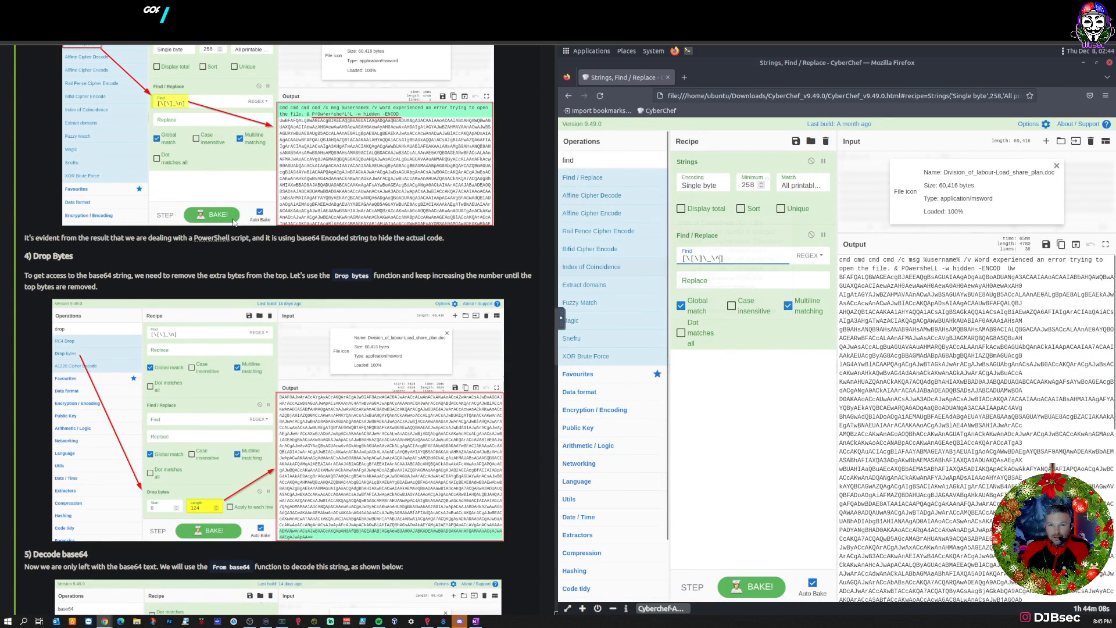
{"action": "scroll", "coordinate": [100, 230], "scroll_direction": "down", "scroll_amount": 1}
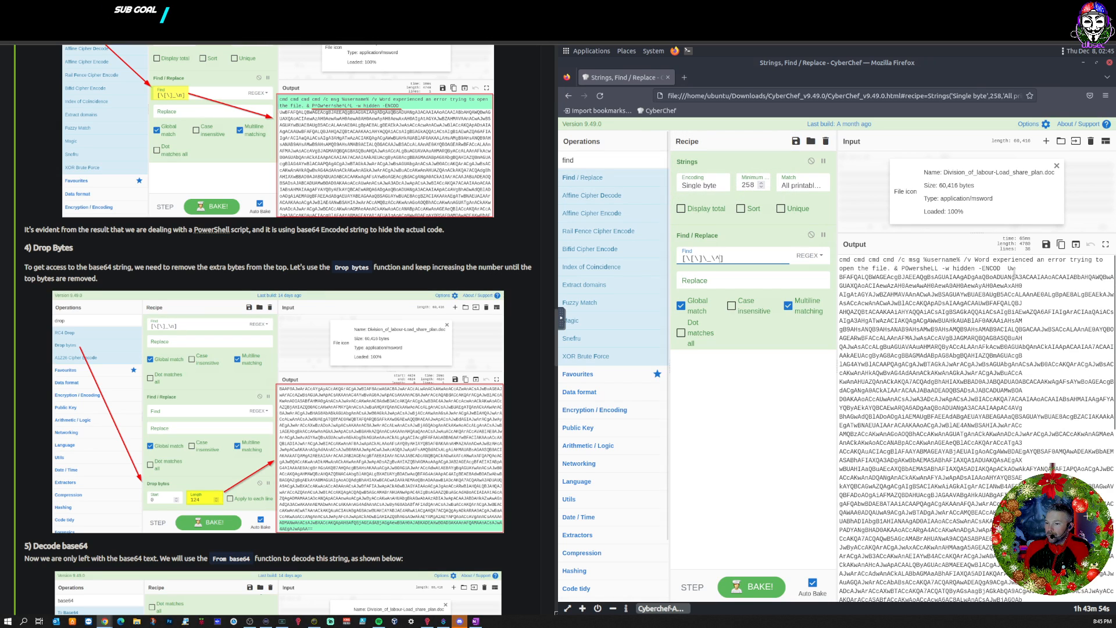
Search the operations for "drop" and add Drop bytes to the recipe below Find / Replace.
{"action": "left_click_drag", "start_coordinate": [1002, 268], "coordinate": [837, 259]}
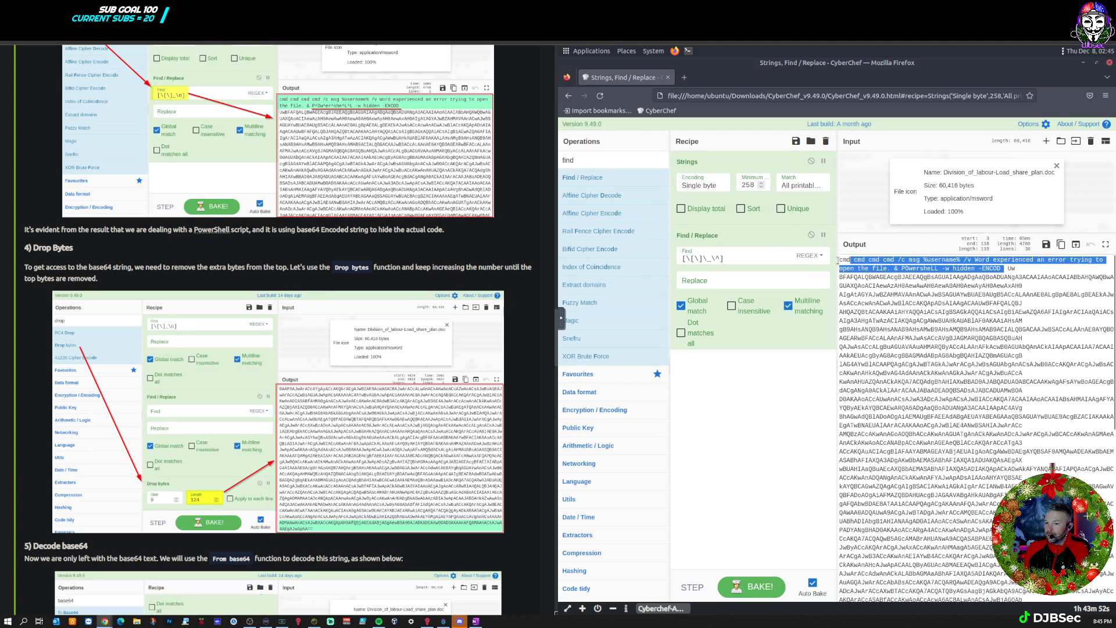
{"action": "left_click", "coordinate": [592, 160]}
{"action": "key", "text": "BackSpace"}
{"action": "key", "text": "BackSpace"}
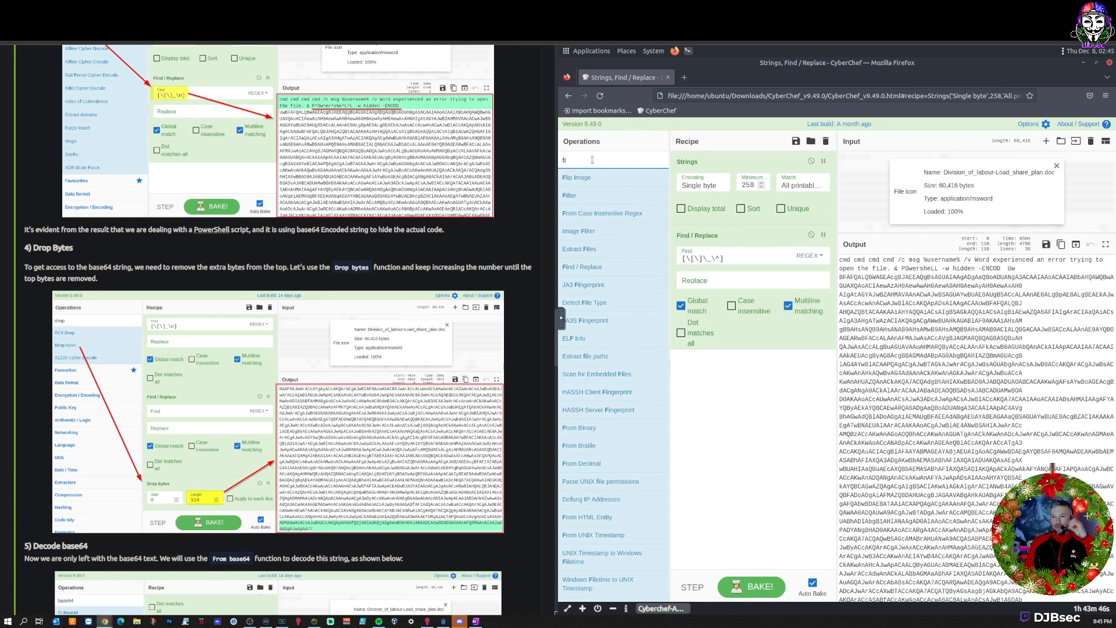
{"action": "key", "text": "BackSpace"}
{"action": "key", "text": "BackSpace"}
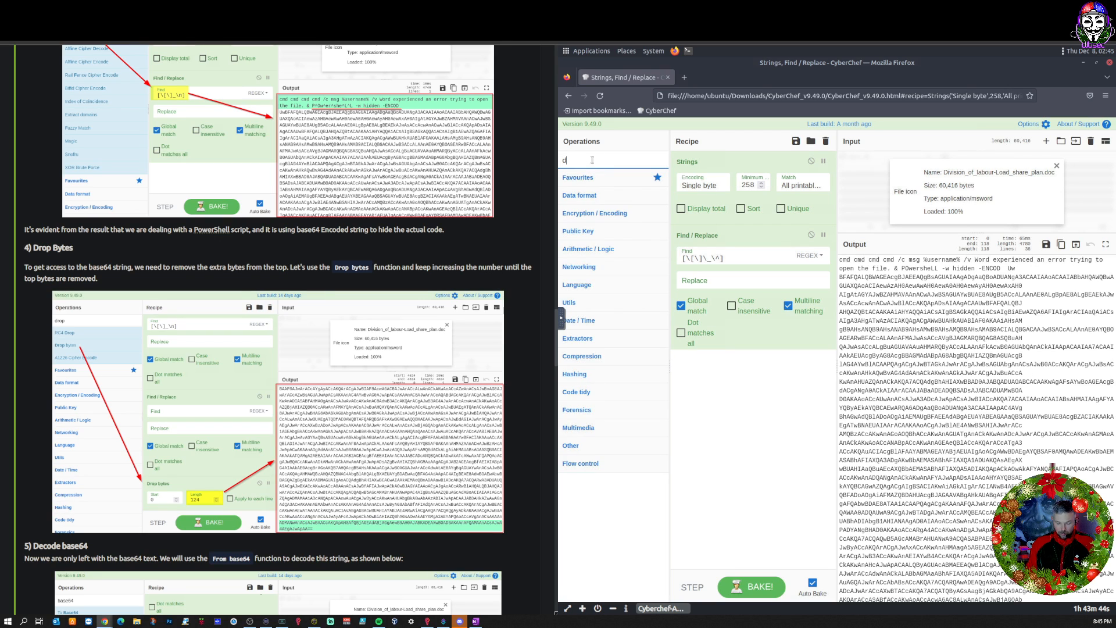
{"action": "type", "text": "dr"}
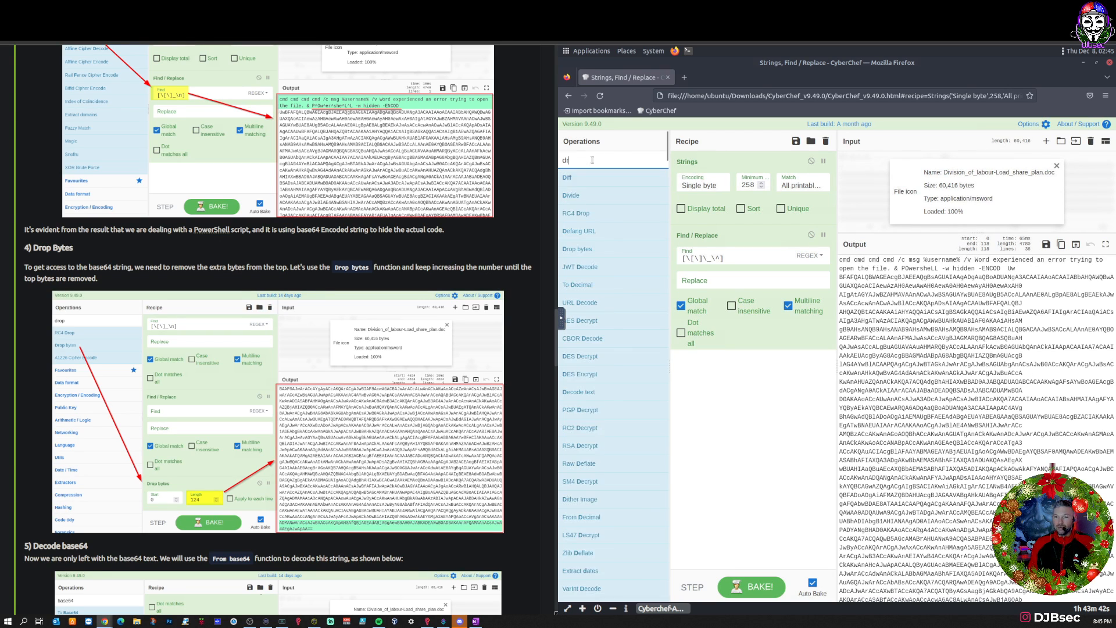
{"action": "type", "text": "op"}
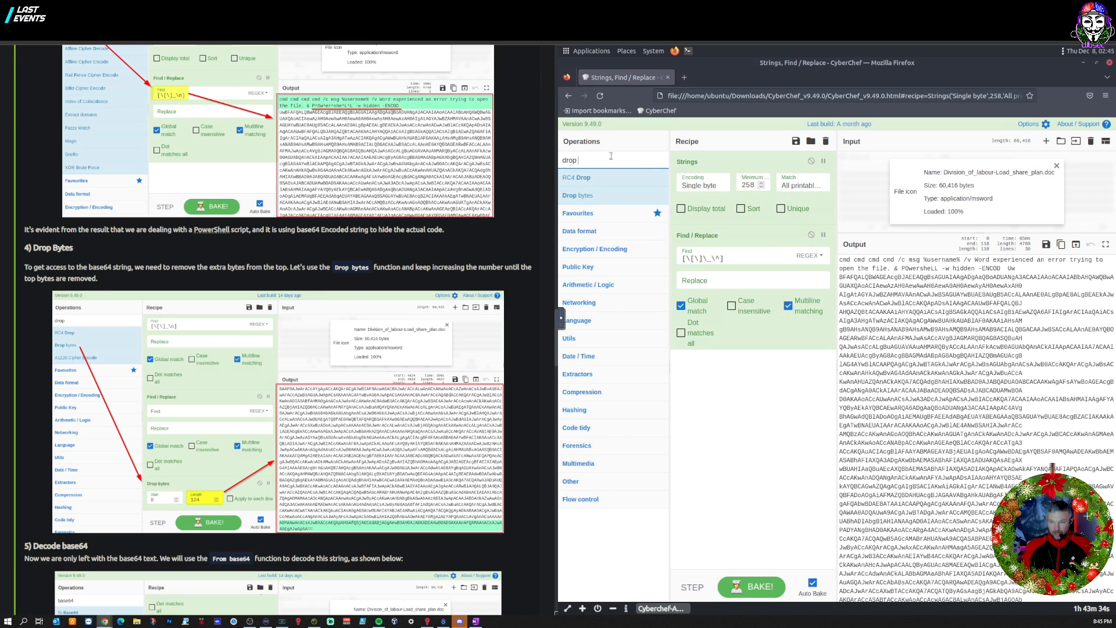
{"action": "left_click_drag", "start_coordinate": [578, 195], "coordinate": [755, 363]}
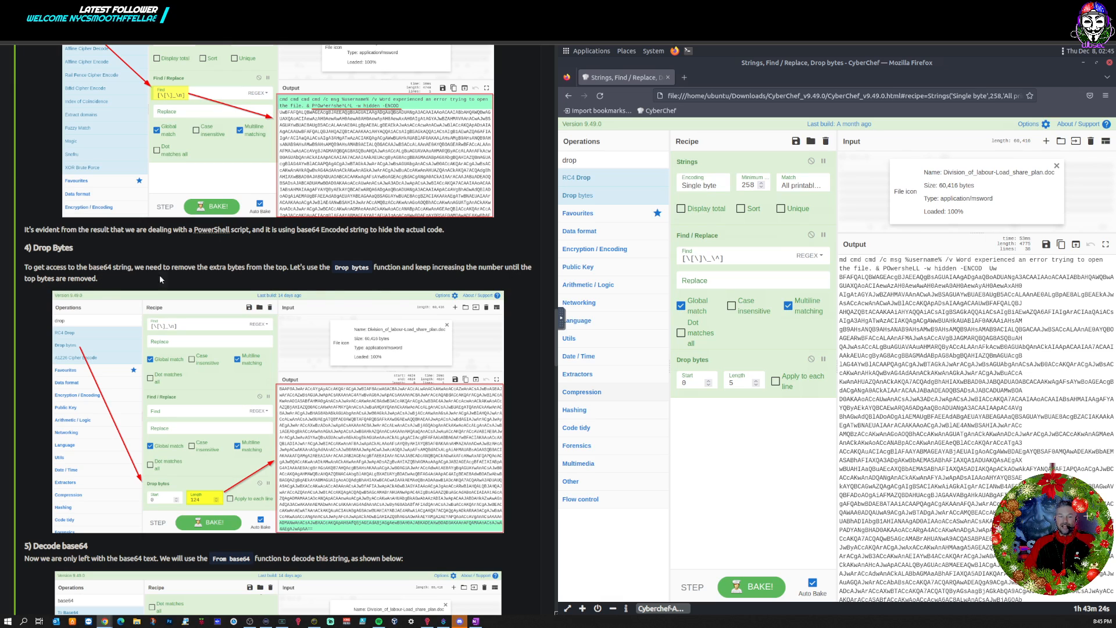
Lower the Drop bytes length to 0 and raise it byte by byte to 3.
{"action": "left_click", "coordinate": [933, 382]}
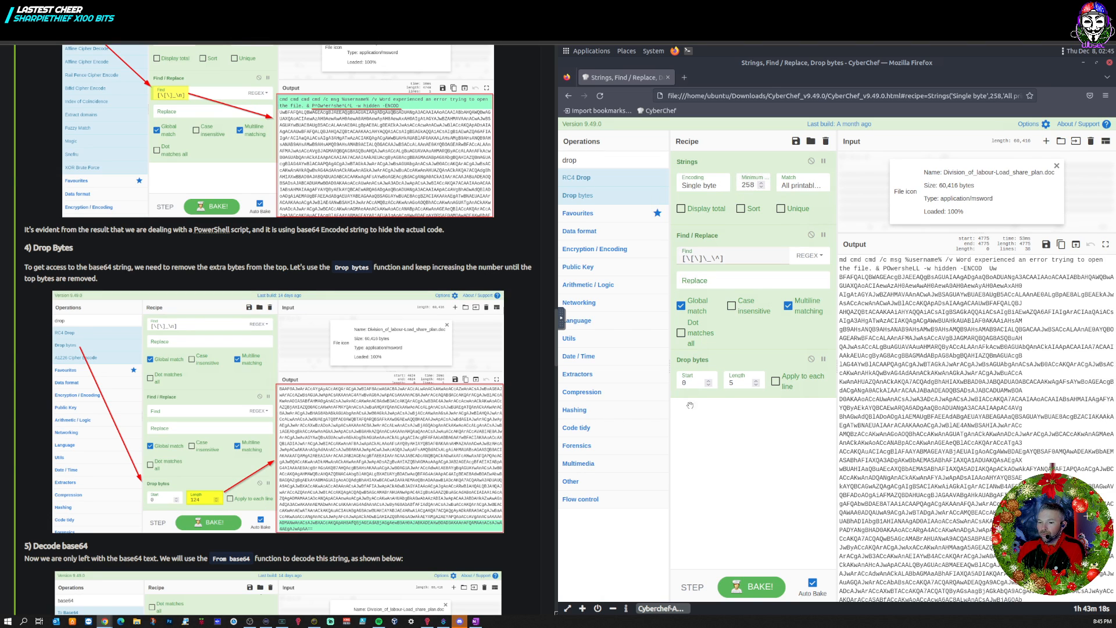
{"action": "left_click", "coordinate": [740, 383]}
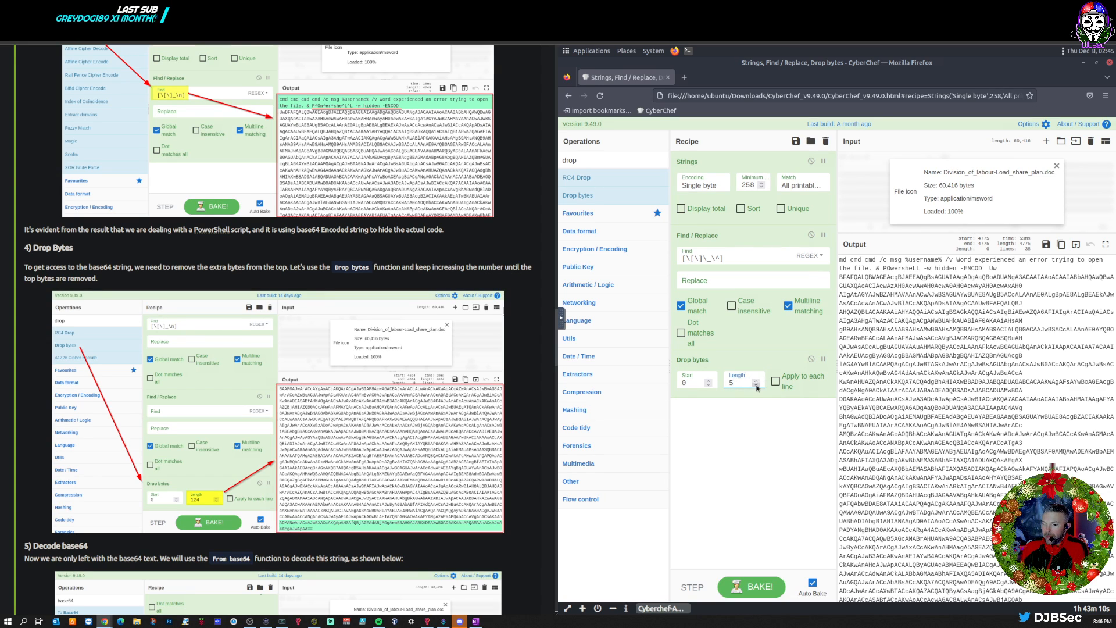
{"action": "left_click", "coordinate": [756, 384]}
{"action": "left_click", "coordinate": [756, 385]}
{"action": "left_click", "coordinate": [756, 385]}
{"action": "left_click", "coordinate": [756, 384]}
{"action": "left_click", "coordinate": [756, 384]}
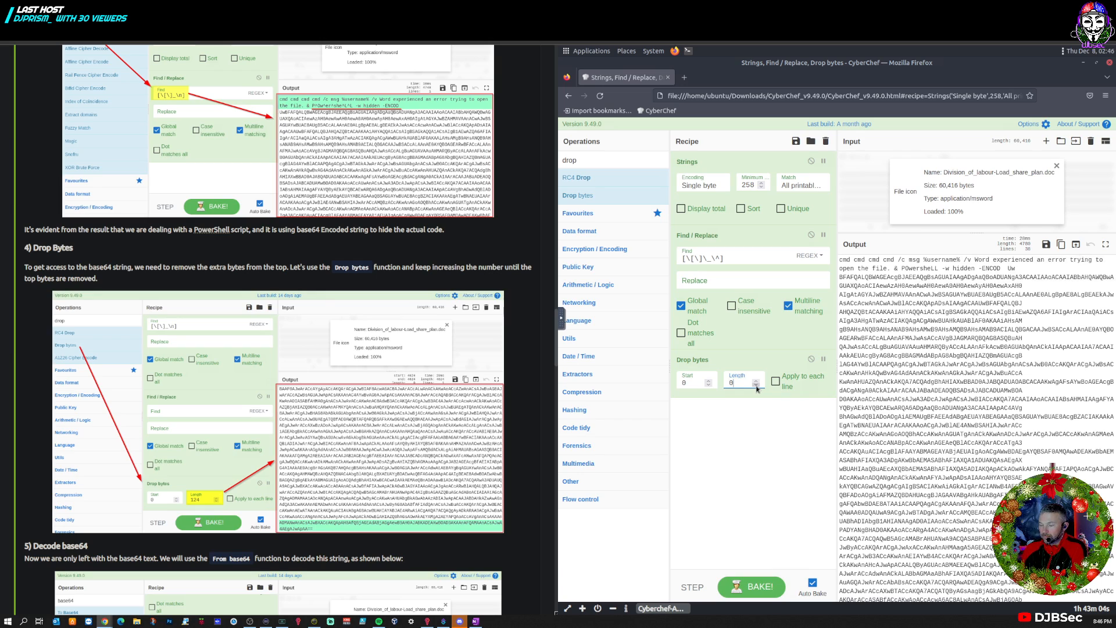
{"action": "left_click", "coordinate": [757, 380]}
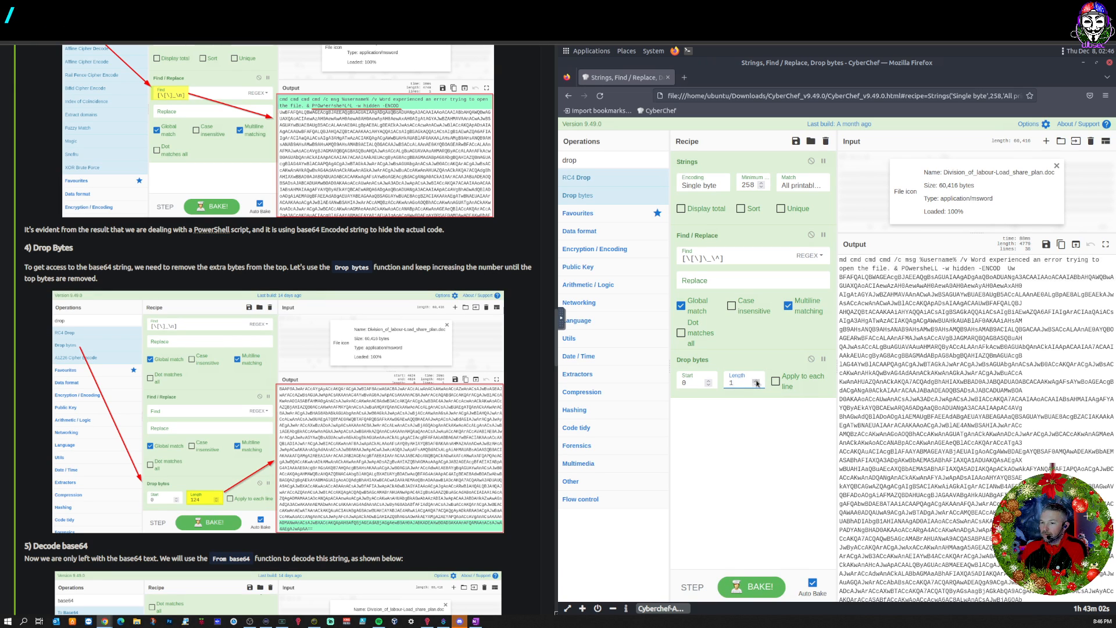
{"action": "left_click", "coordinate": [756, 381]}
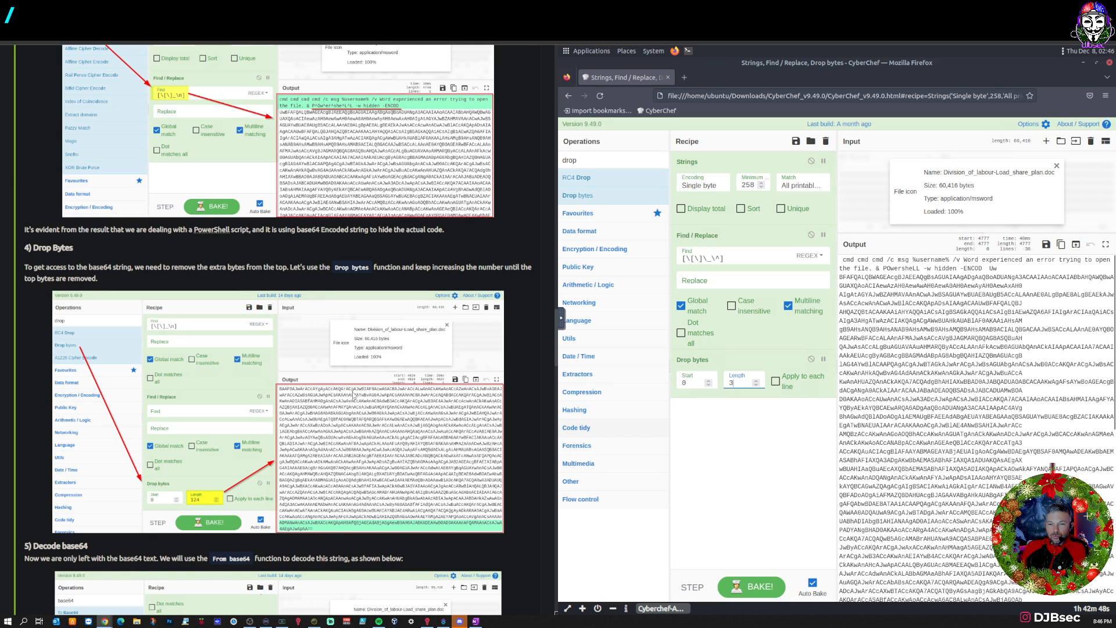
Set the Drop bytes length to 124 as in the task's example and inspect the start of the output.
{"action": "scroll", "coordinate": [353, 398], "scroll_direction": "down", "scroll_amount": 1}
{"action": "scroll", "coordinate": [353, 399], "scroll_direction": "down", "scroll_amount": 2}
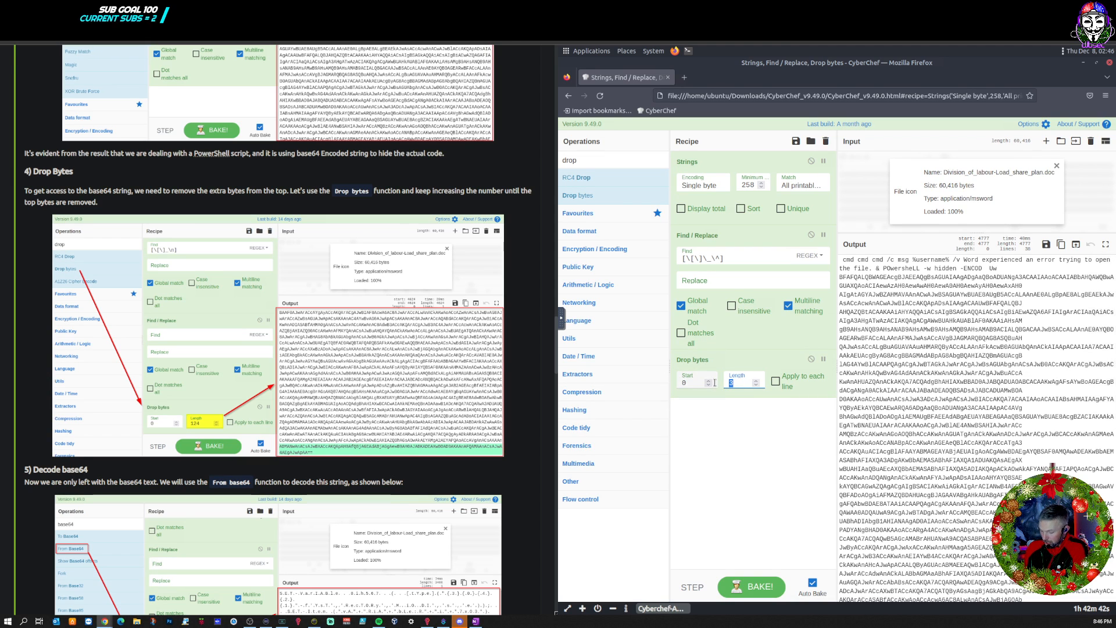
{"action": "key", "text": "BackSpace"}
{"action": "type", "text": "124"}
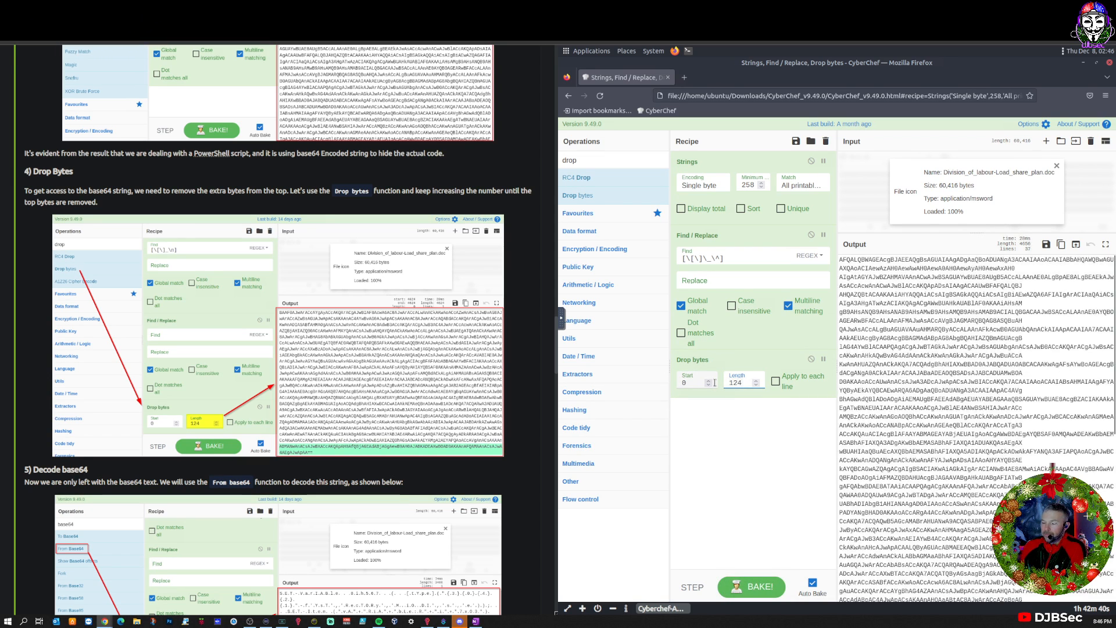
{"action": "left_click", "coordinate": [958, 399]}
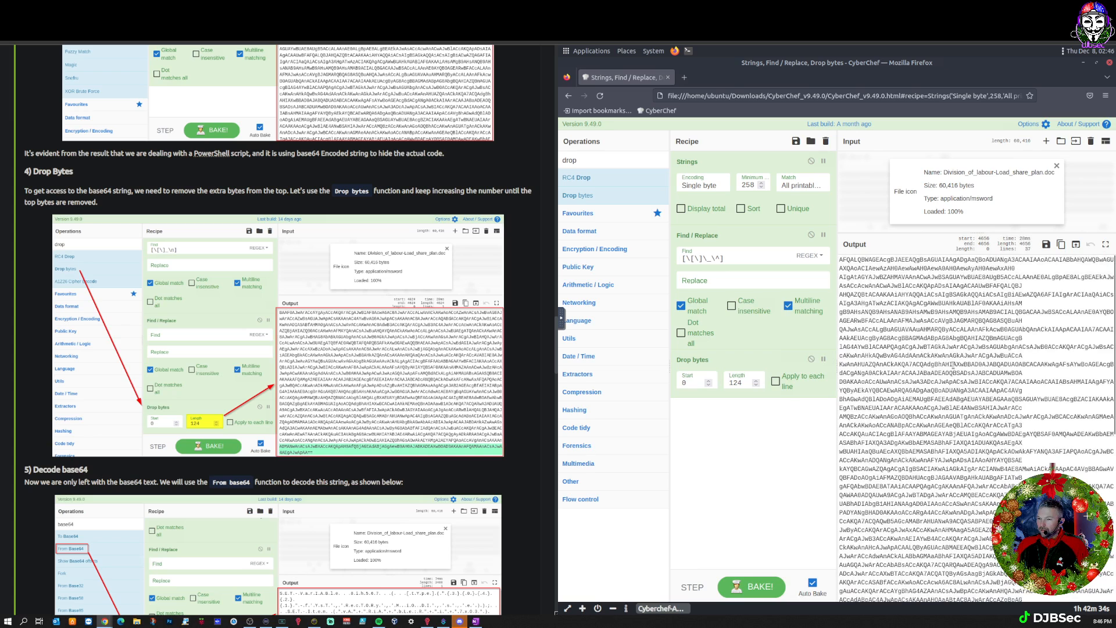
Step the Drop bytes length down to 119 and fine-tune it up to 122 so the output begins directly with the base64 text.
{"action": "left_click", "coordinate": [755, 385]}
{"action": "left_click", "coordinate": [756, 385]}
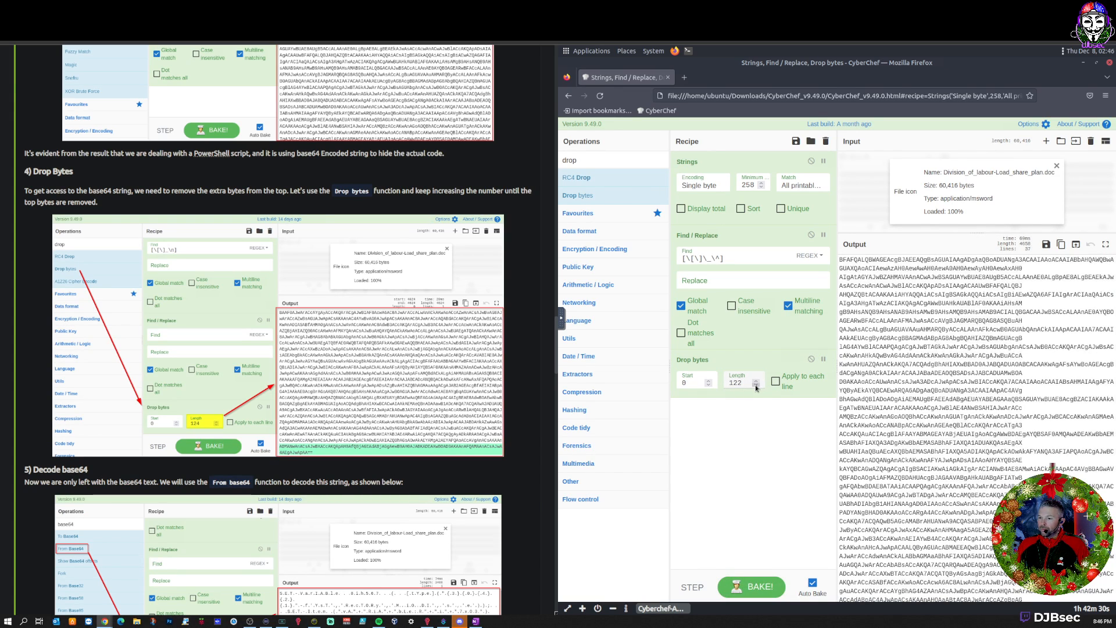
{"action": "left_click", "coordinate": [756, 384]}
{"action": "left_click", "coordinate": [755, 384]}
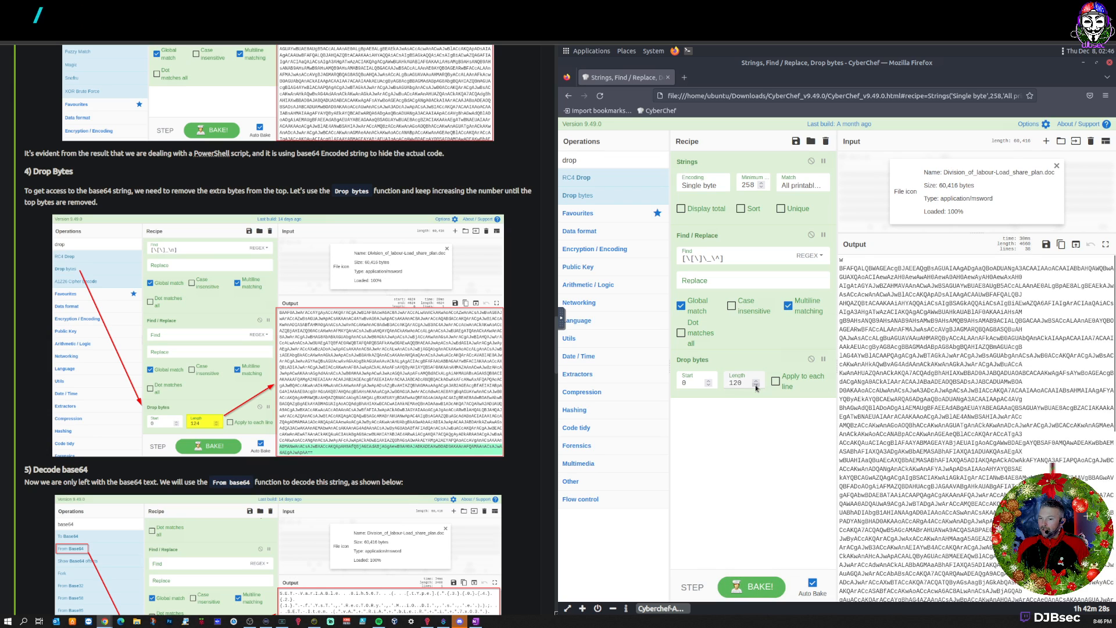
{"action": "left_click", "coordinate": [755, 385]}
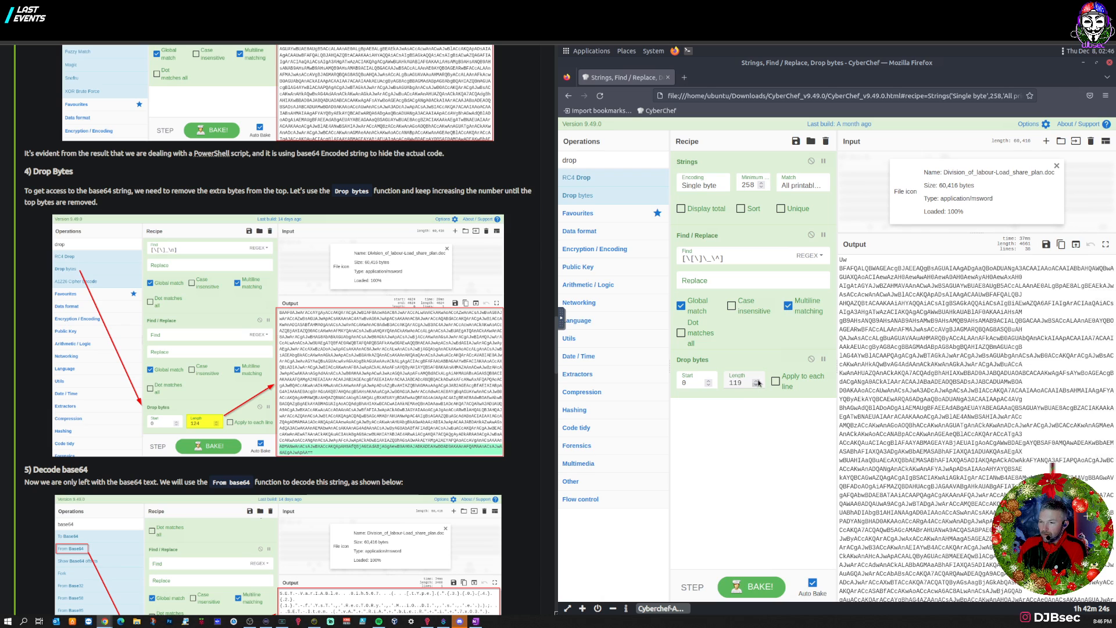
{"action": "left_click", "coordinate": [756, 384]}
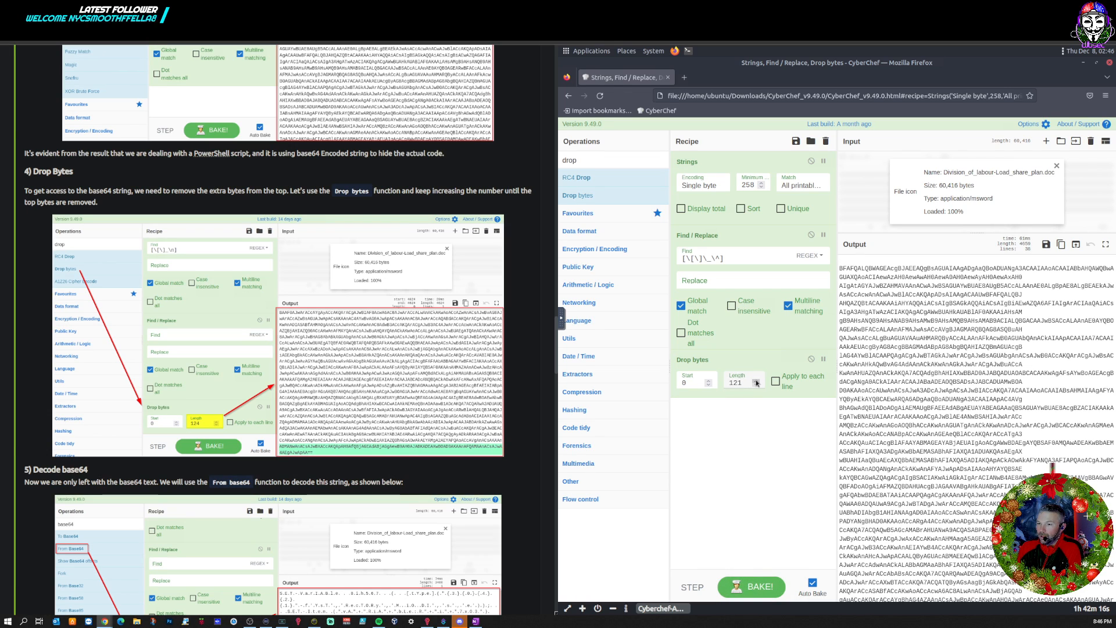
{"action": "left_click", "coordinate": [756, 381]}
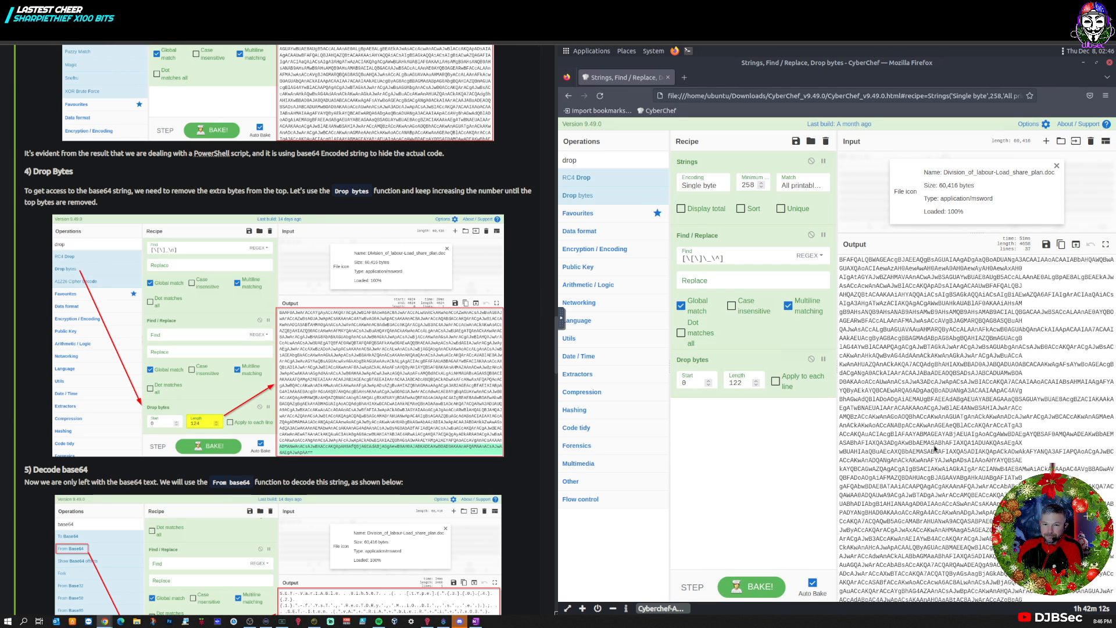
{"action": "left_click", "coordinate": [756, 385]}
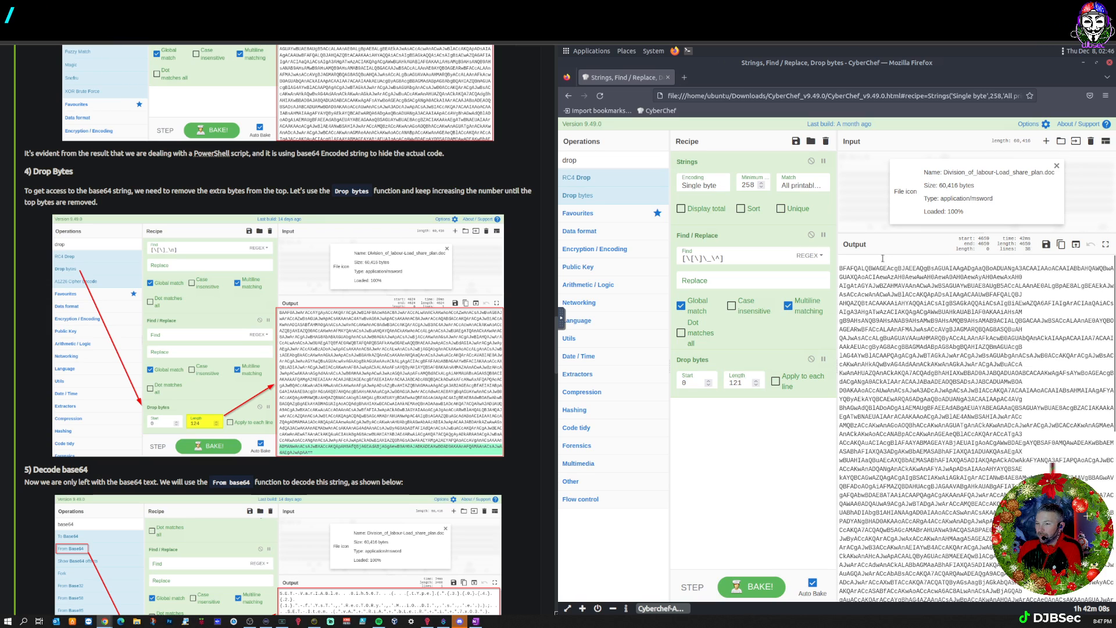
{"action": "left_click", "coordinate": [755, 380]}
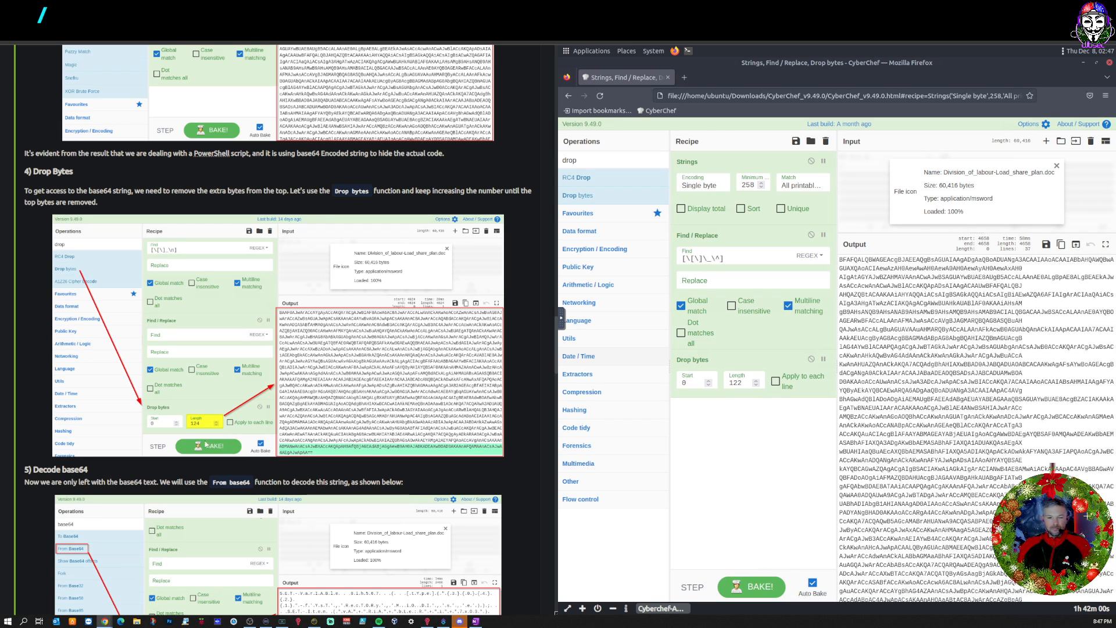
Search the operations for "from base" and add From Base64 to the recipe below Drop bytes.
{"action": "scroll", "coordinate": [214, 443], "scroll_direction": "down", "scroll_amount": 2}
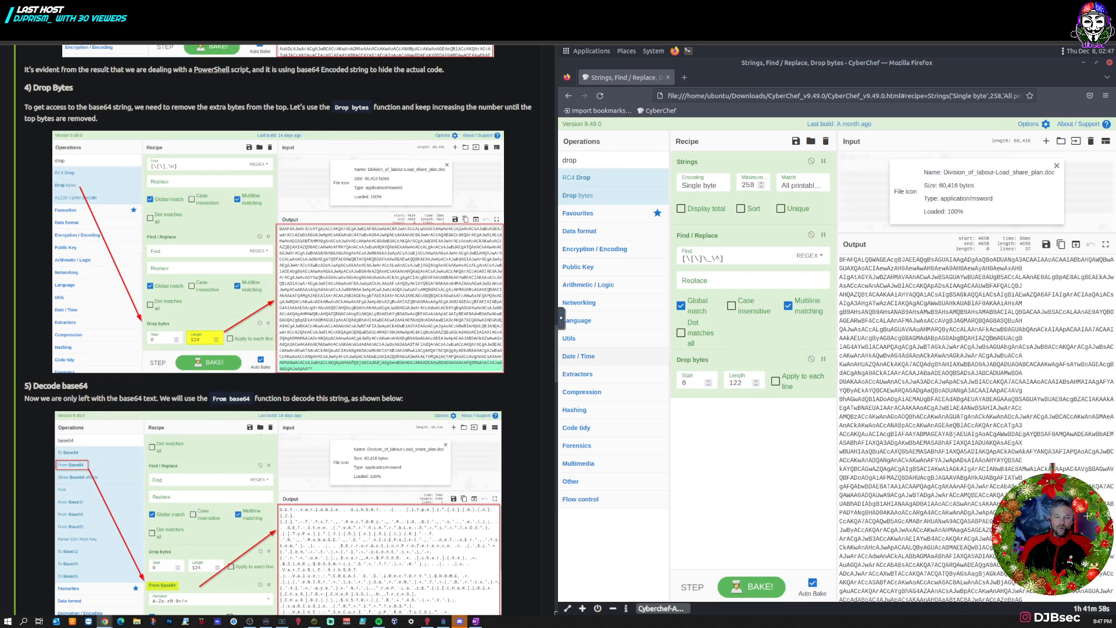
{"action": "scroll", "coordinate": [173, 353], "scroll_direction": "down", "scroll_amount": 6}
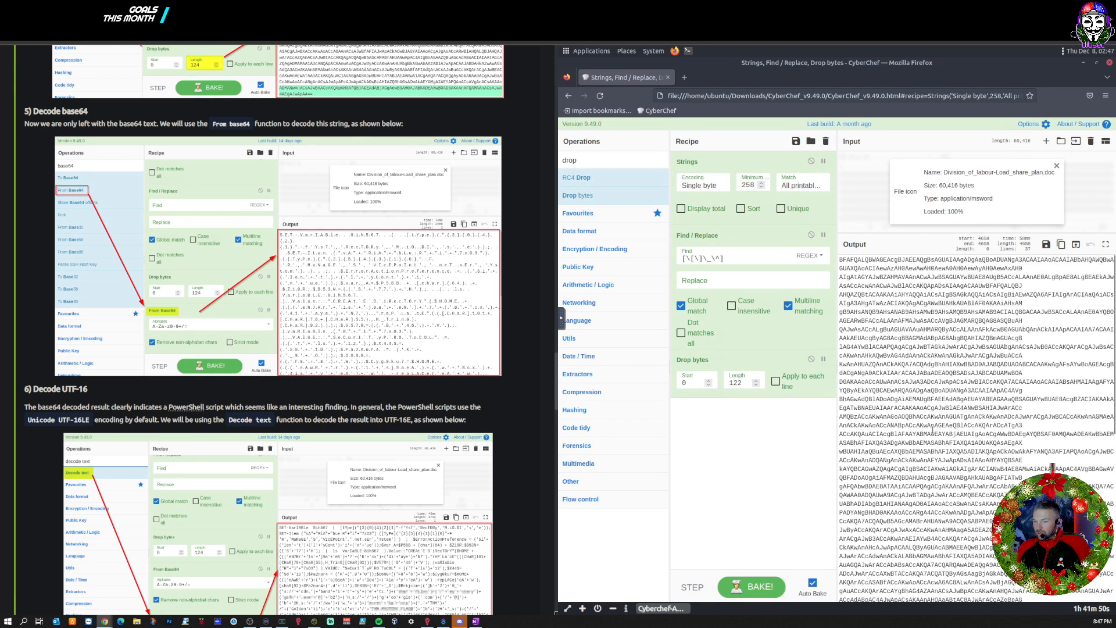
{"action": "scroll", "coordinate": [933, 429], "scroll_direction": "down", "scroll_amount": 5}
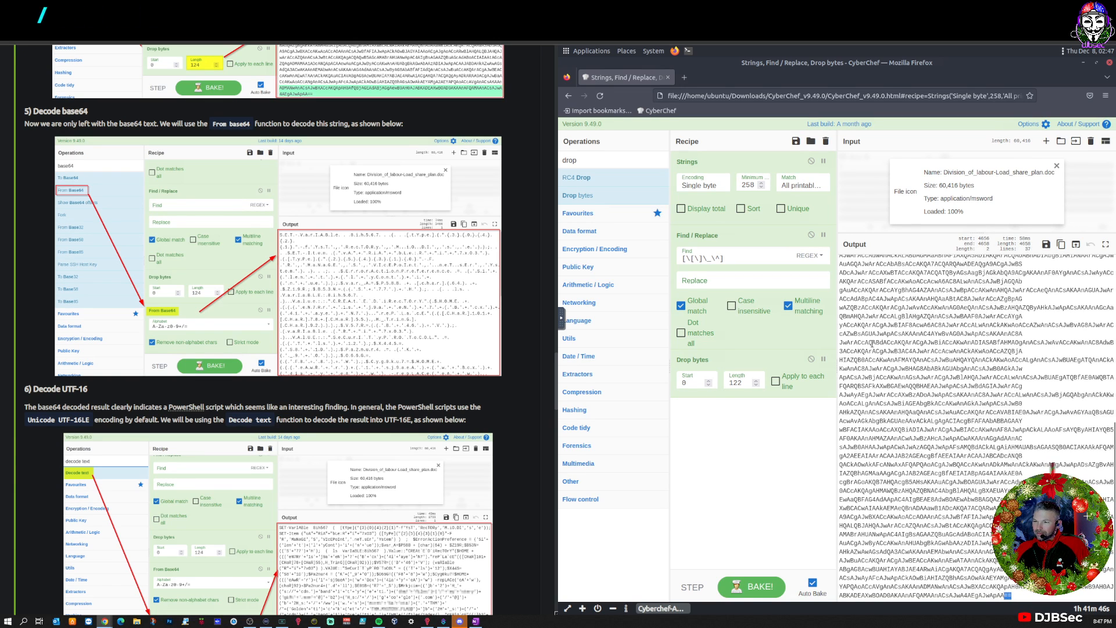
{"action": "scroll", "coordinate": [872, 343], "scroll_direction": "up", "scroll_amount": 10}
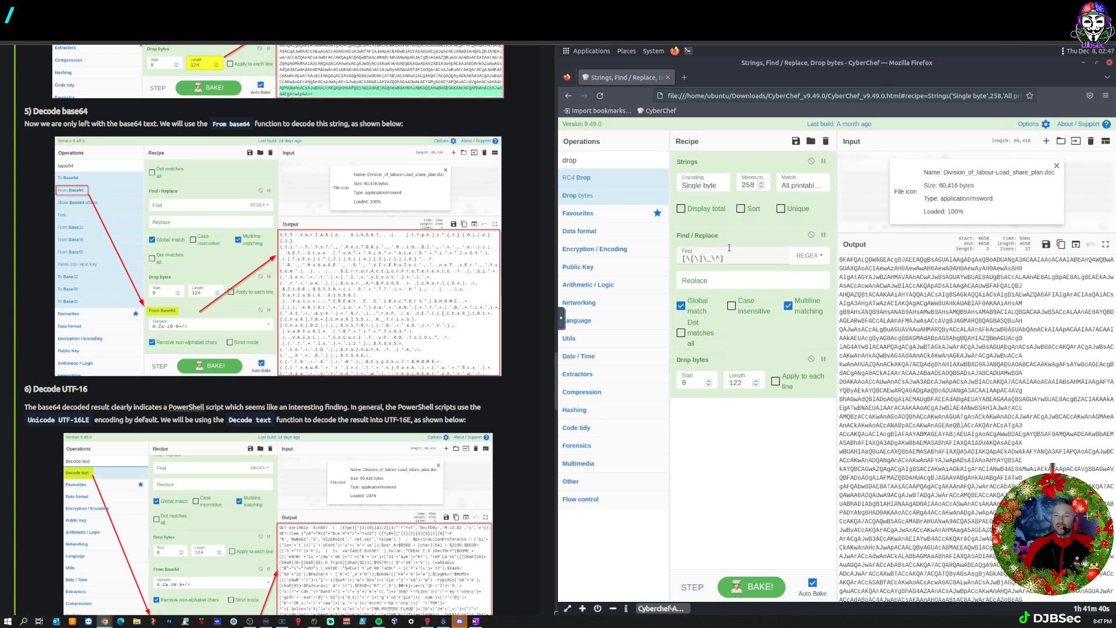
{"action": "left_click", "coordinate": [618, 161]}
{"action": "key", "text": "BackSpace"}
{"action": "key", "text": "BackSpace"}
{"action": "key", "text": "BackSpace"}
{"action": "key", "text": "BackSpace"}
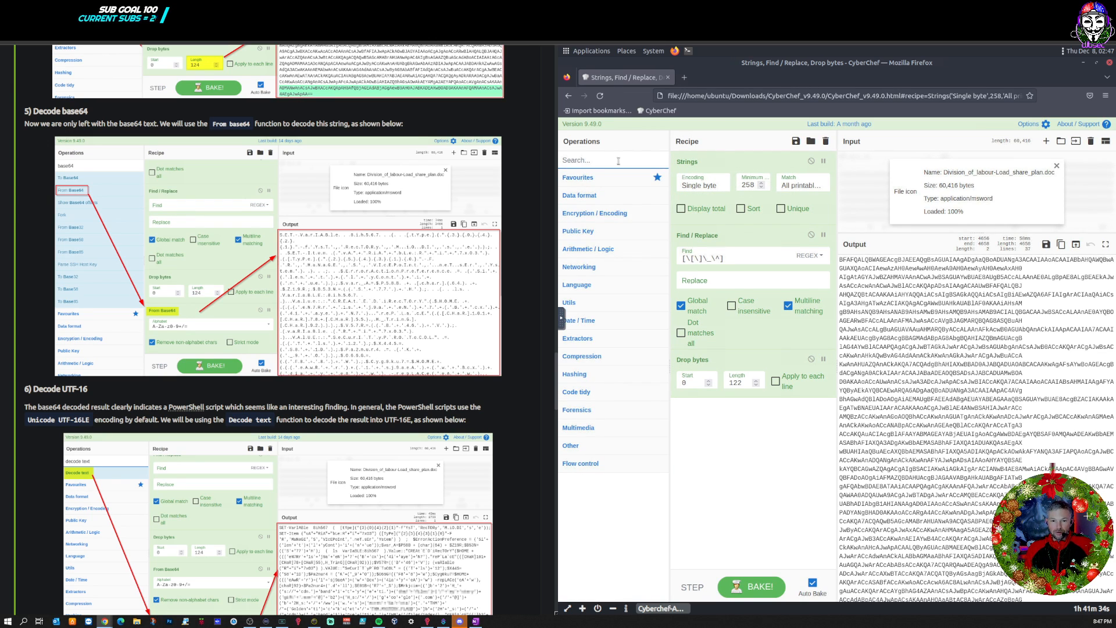
{"action": "type", "text": "fr"}
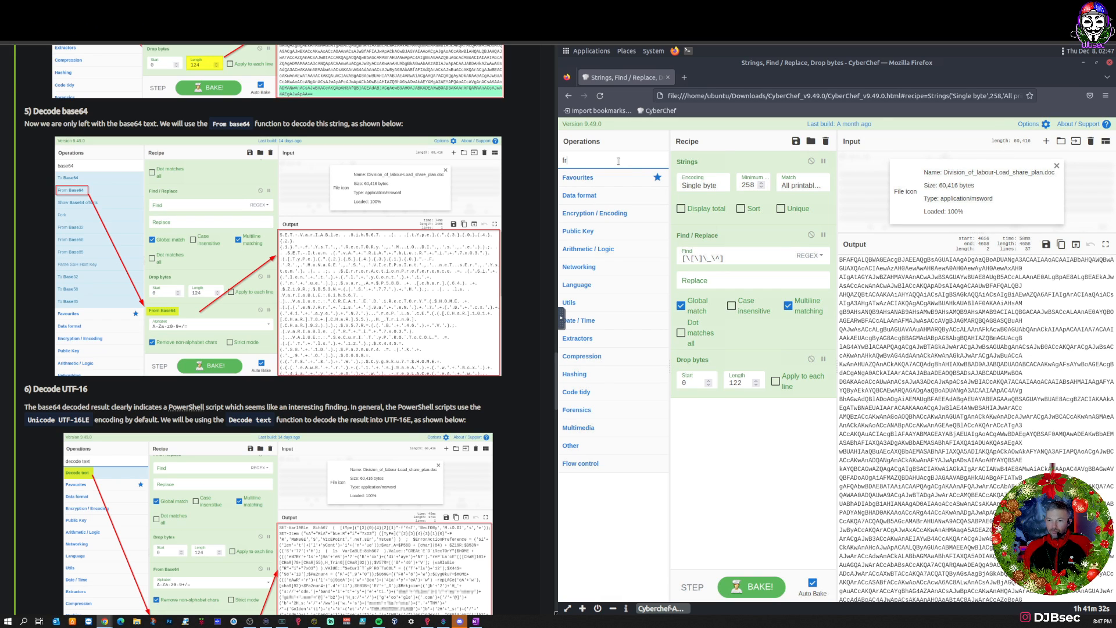
{"action": "type", "text": "om base"}
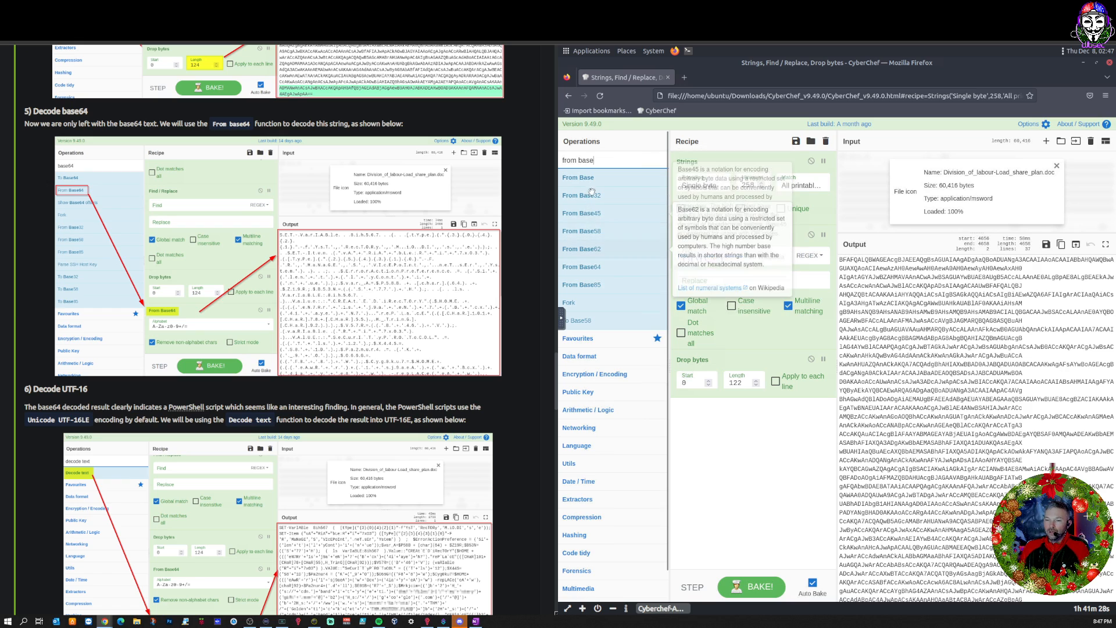
{"action": "left_click_drag", "start_coordinate": [584, 266], "coordinate": [746, 427]}
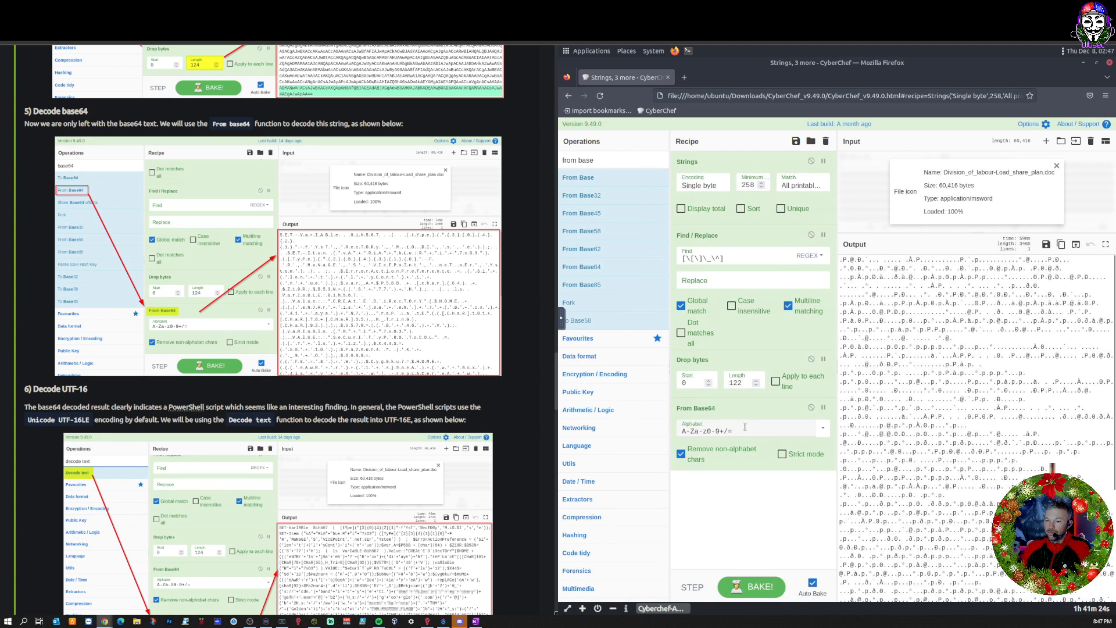
Search the operations for "decod te" and add Decode text to the recipe below From Base64.
{"action": "left_click", "coordinate": [1082, 405]}
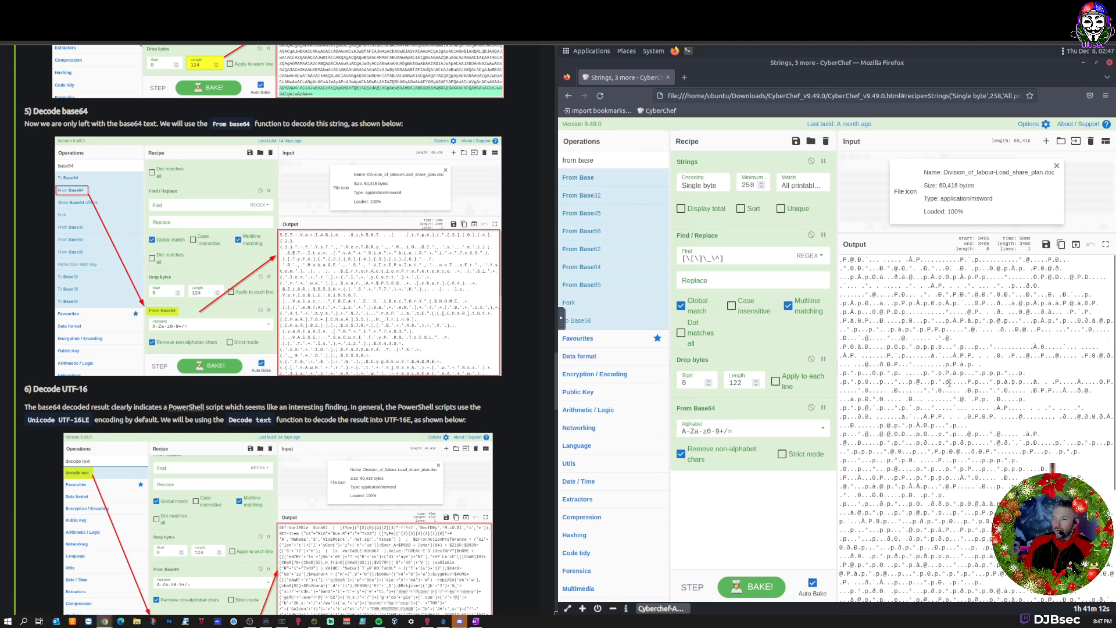
{"action": "scroll", "coordinate": [949, 384], "scroll_direction": "down", "scroll_amount": 3}
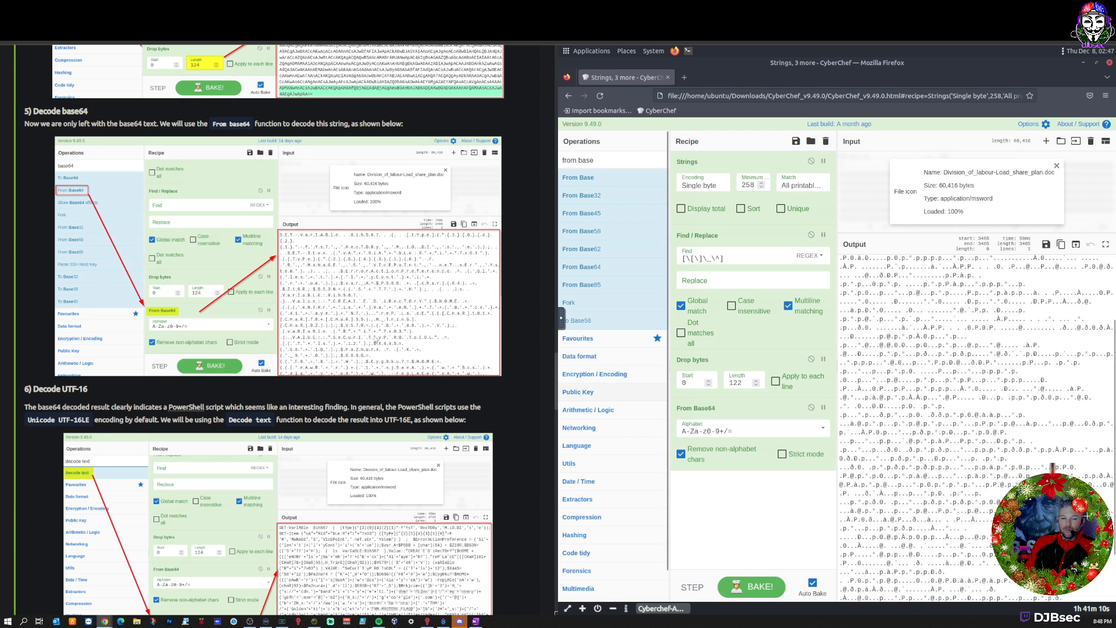
{"action": "scroll", "coordinate": [374, 338], "scroll_direction": "down", "scroll_amount": 3}
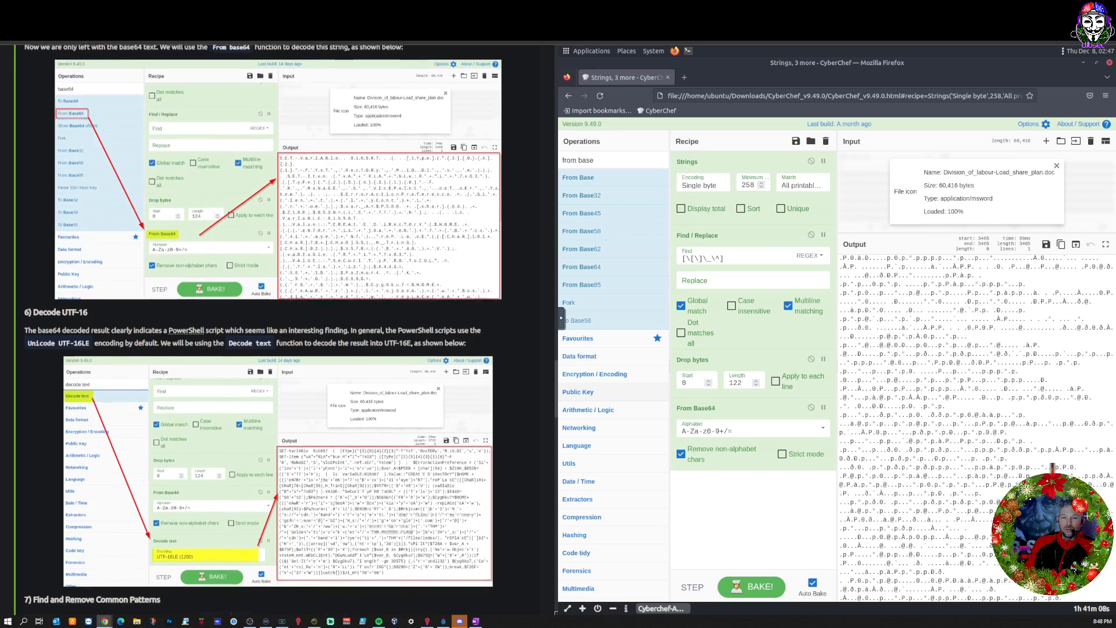
{"action": "scroll", "coordinate": [367, 345], "scroll_direction": "down", "scroll_amount": 5}
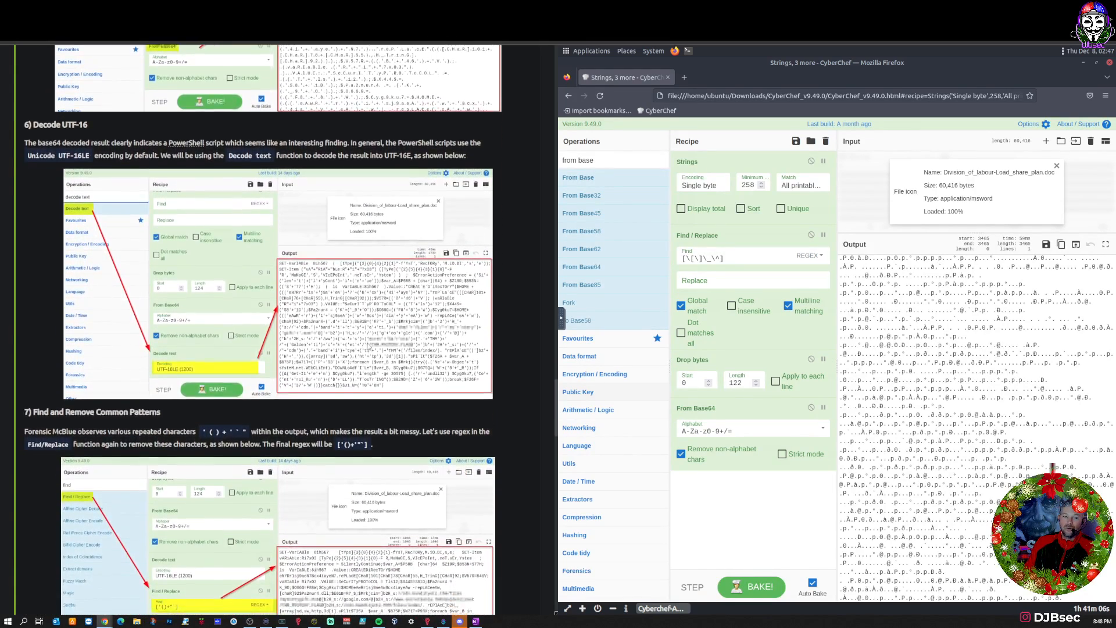
{"action": "scroll", "coordinate": [367, 344], "scroll_direction": "down", "scroll_amount": 1}
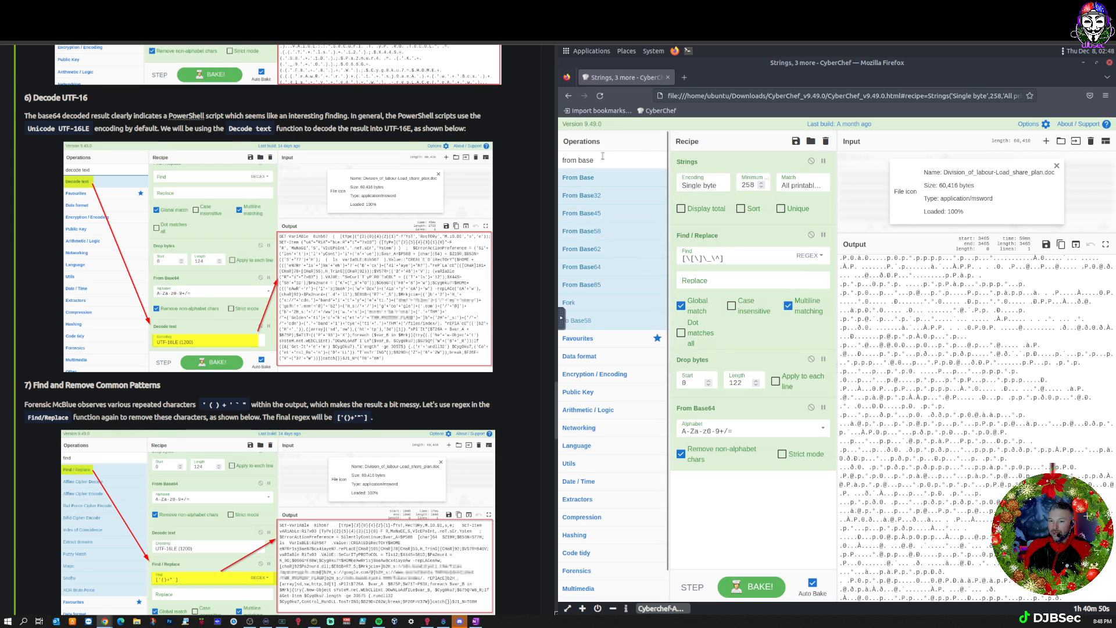
{"action": "key", "text": "ctrl+a"}
{"action": "type", "text": "deco"}
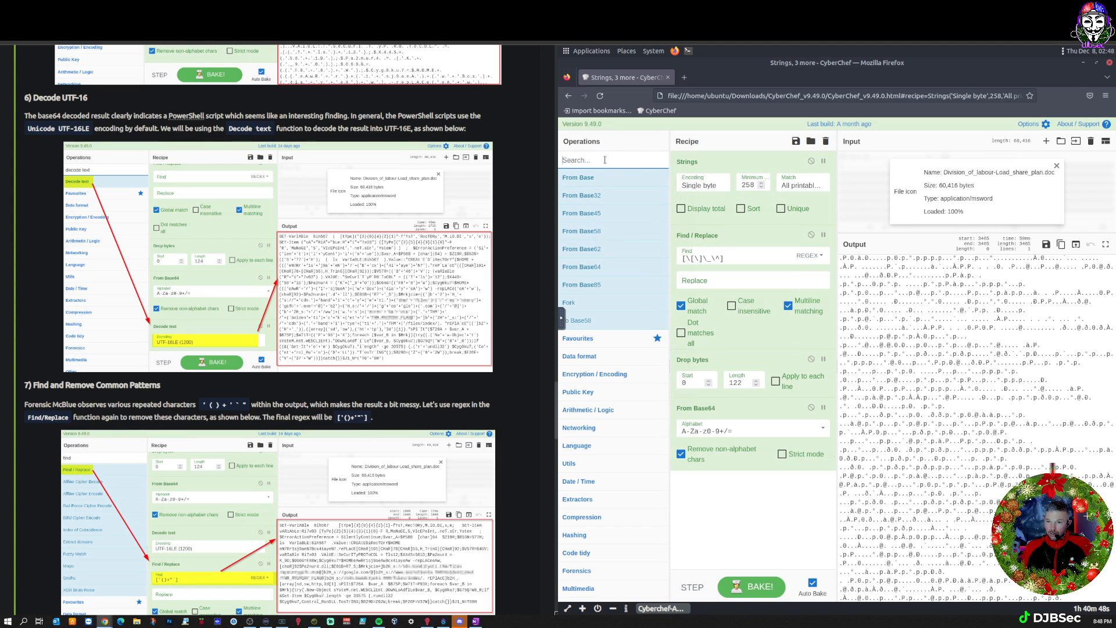
{"action": "type", "text": "d te"}
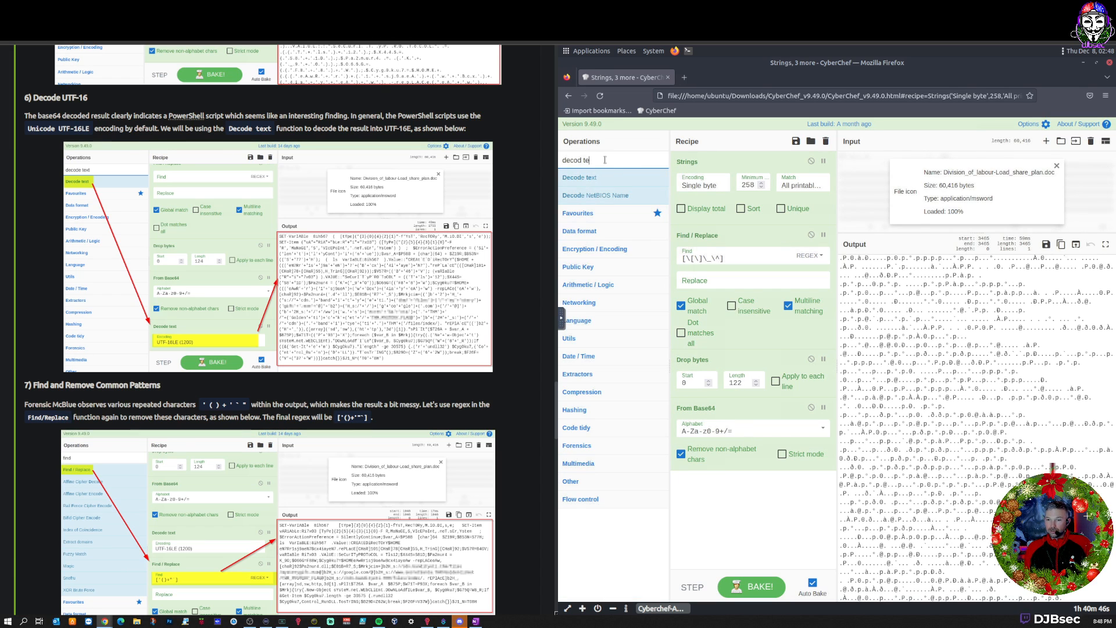
{"action": "left_click_drag", "start_coordinate": [605, 186], "coordinate": [762, 507]}
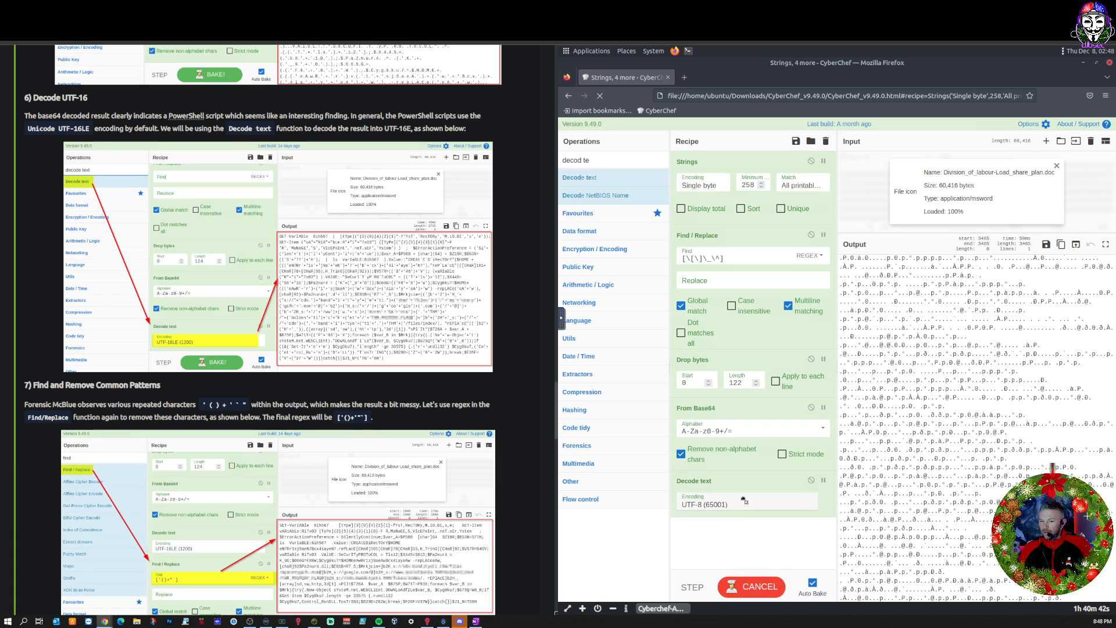
Set the Decode text encoding to UTF-16LE (1200).
{"action": "left_click", "coordinate": [805, 507]}
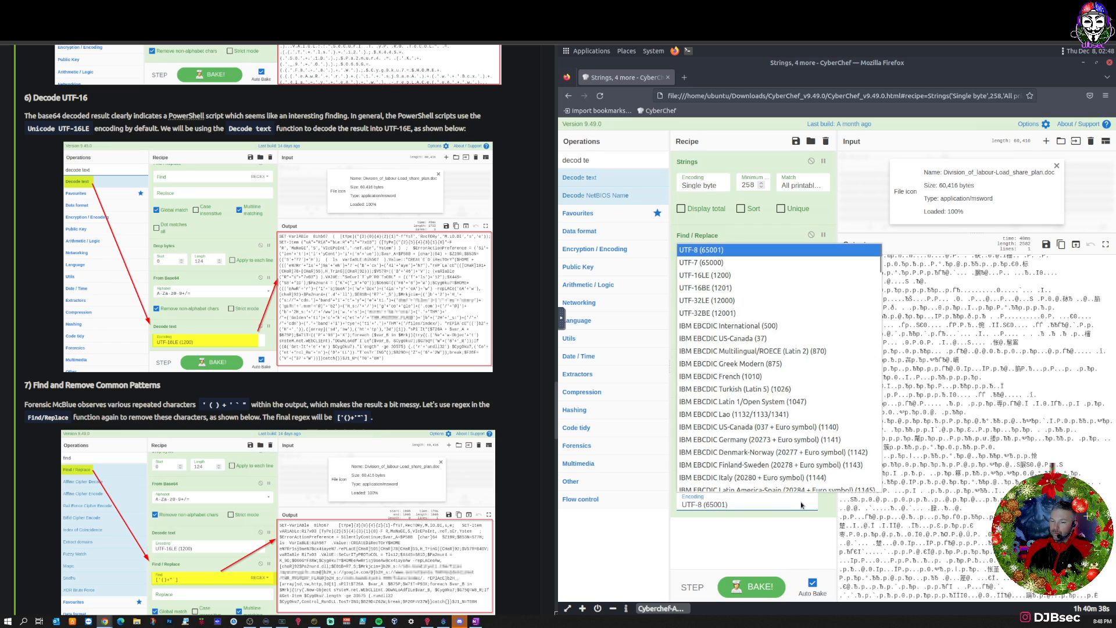
{"action": "left_click", "coordinate": [704, 278]}
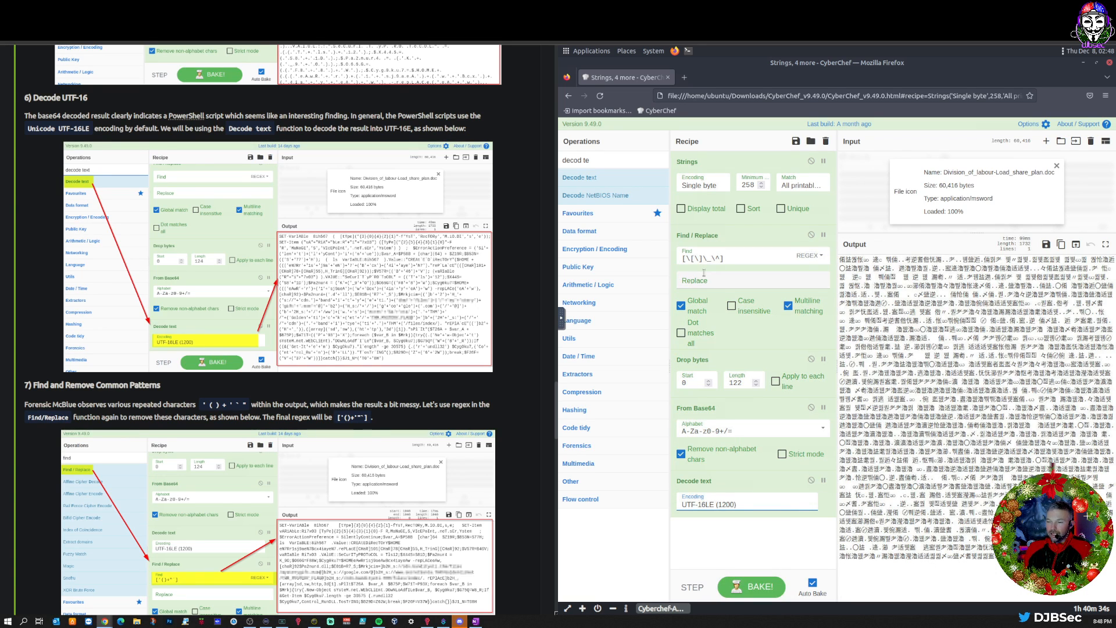
{"action": "left_click", "coordinate": [864, 311]}
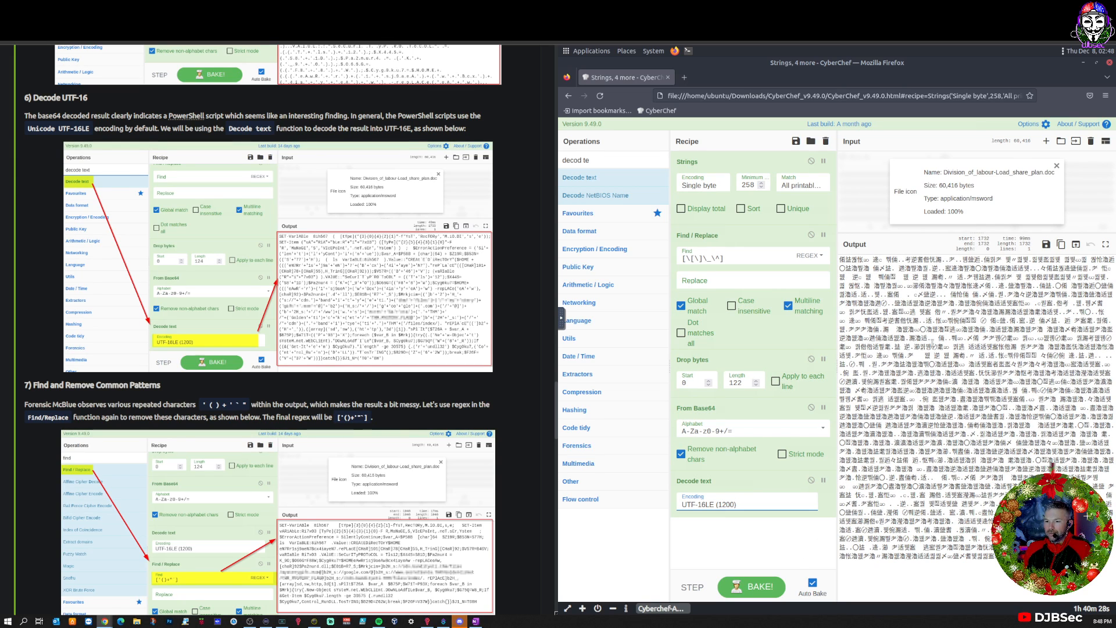
Raise the Drop bytes length to 124 and lower it back to 123 while checking the decoded output.
{"action": "left_click", "coordinate": [756, 382]}
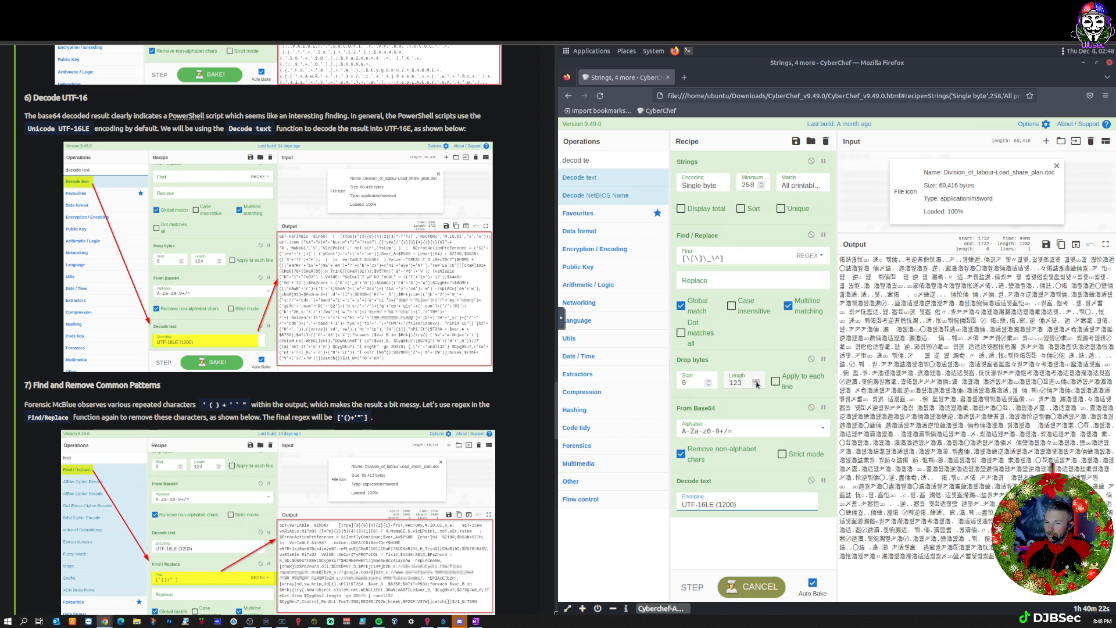
{"action": "left_click", "coordinate": [756, 383]}
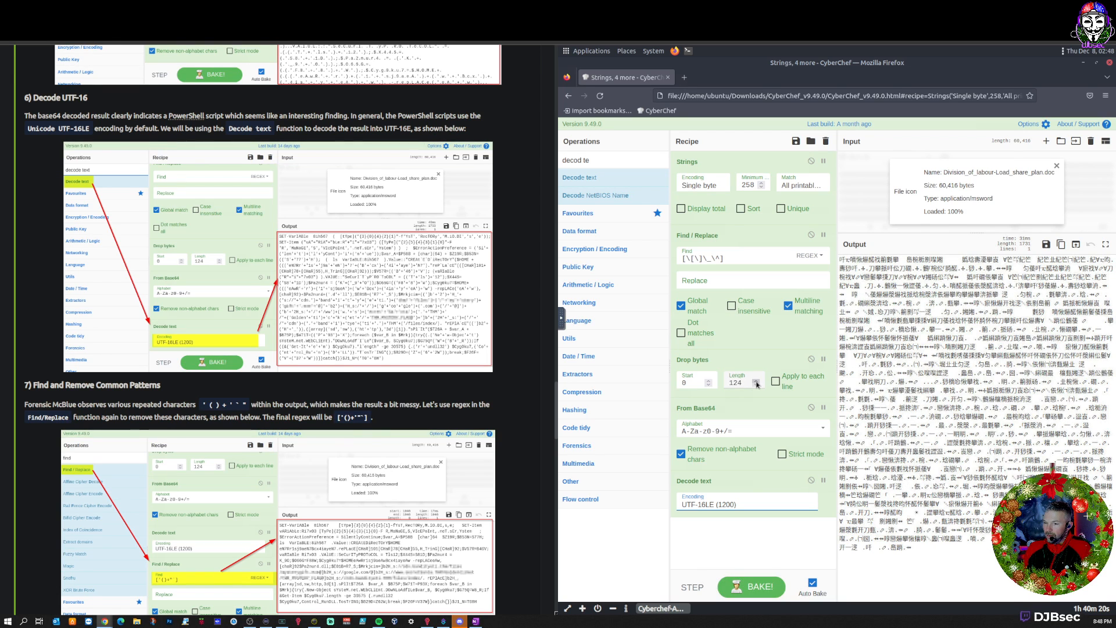
{"action": "left_click", "coordinate": [757, 386]}
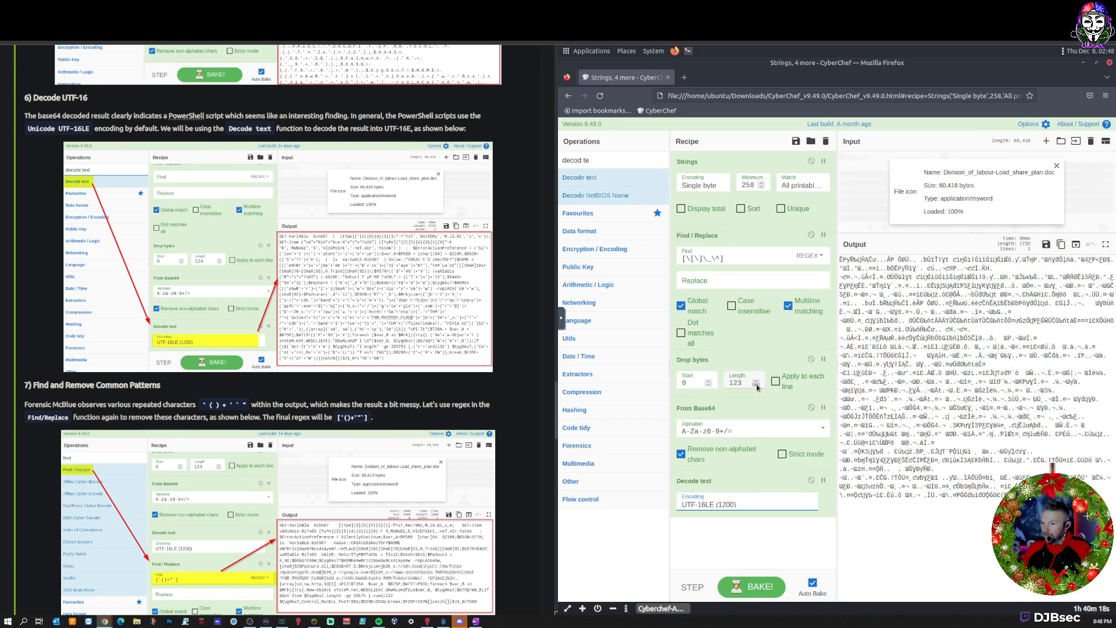
Shorten the Find / Replace pattern to [\[\]\_] by removing the escaped caret, and set the Drop bytes length to 124.
{"action": "left_click", "coordinate": [719, 257]}
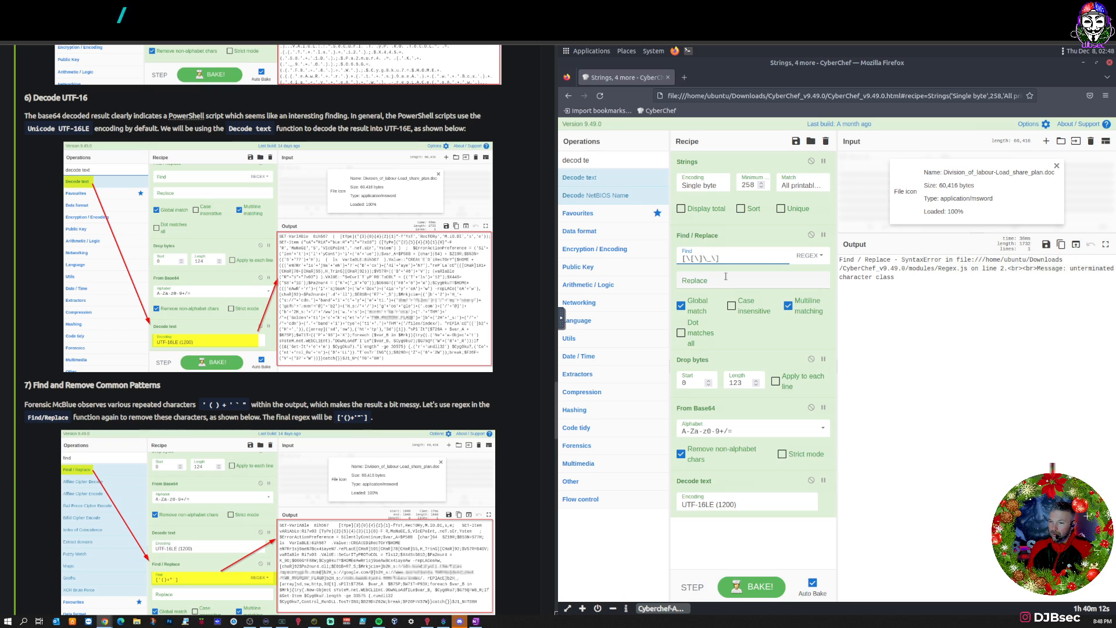
{"action": "key", "text": "BackSpace"}
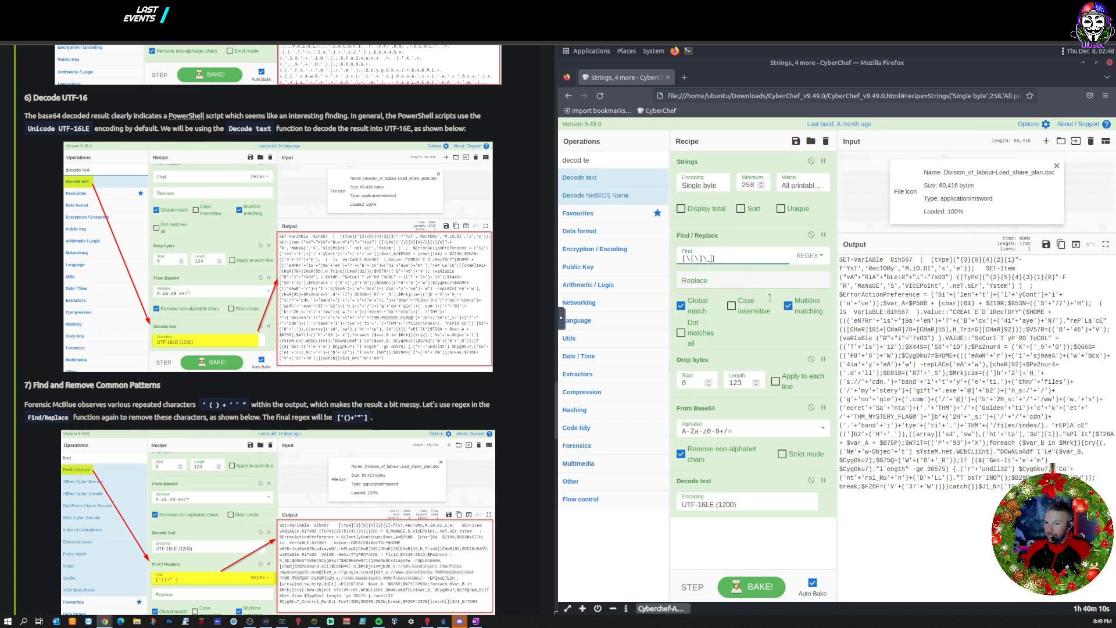
{"action": "left_click", "coordinate": [755, 381]}
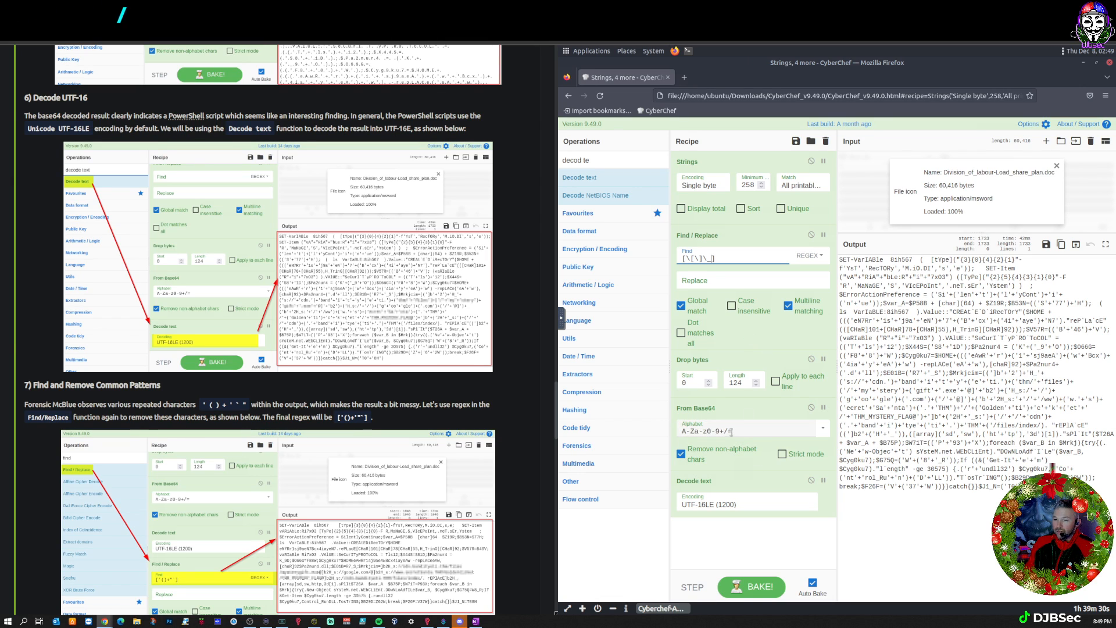
{"action": "left_click_drag", "start_coordinate": [841, 260], "coordinate": [999, 512]}
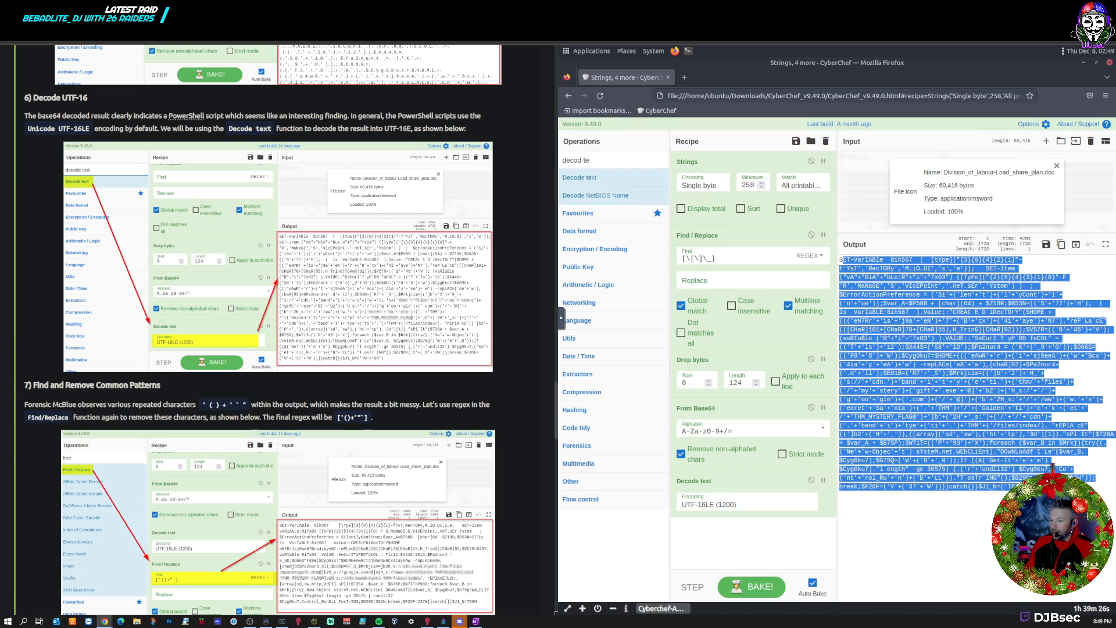
{"action": "left_click", "coordinate": [988, 511]}
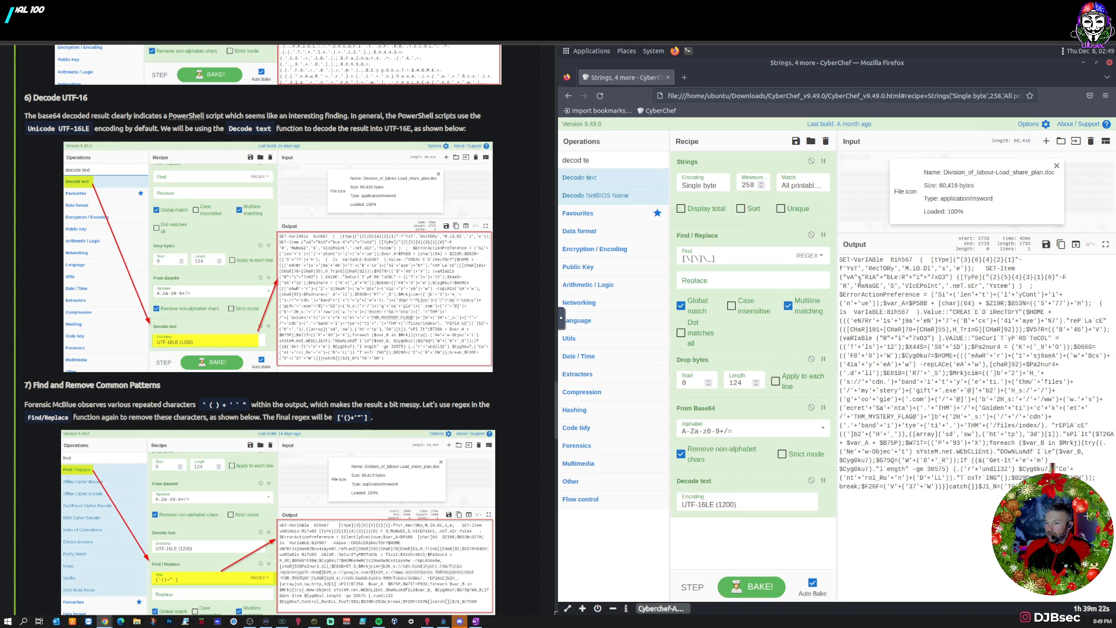
Search the operations for "Find" and add a second Find / Replace to the recipe below Decode text.
{"action": "scroll", "coordinate": [478, 376], "scroll_direction": "down", "scroll_amount": 1}
{"action": "scroll", "coordinate": [483, 378], "scroll_direction": "down", "scroll_amount": 4}
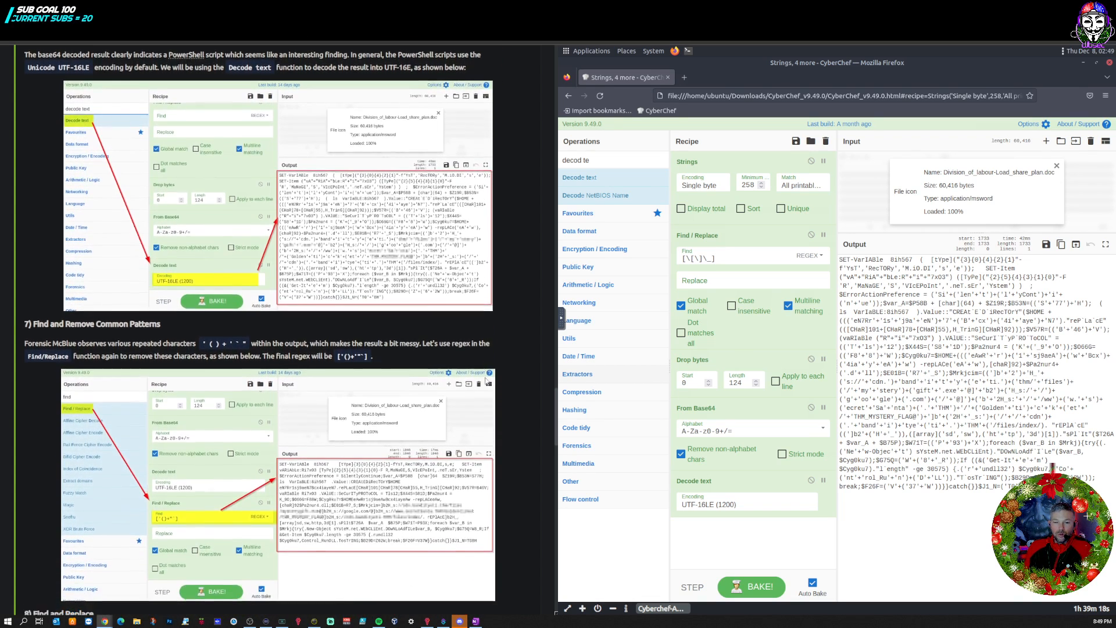
{"action": "scroll", "coordinate": [494, 385], "scroll_direction": "down", "scroll_amount": 5}
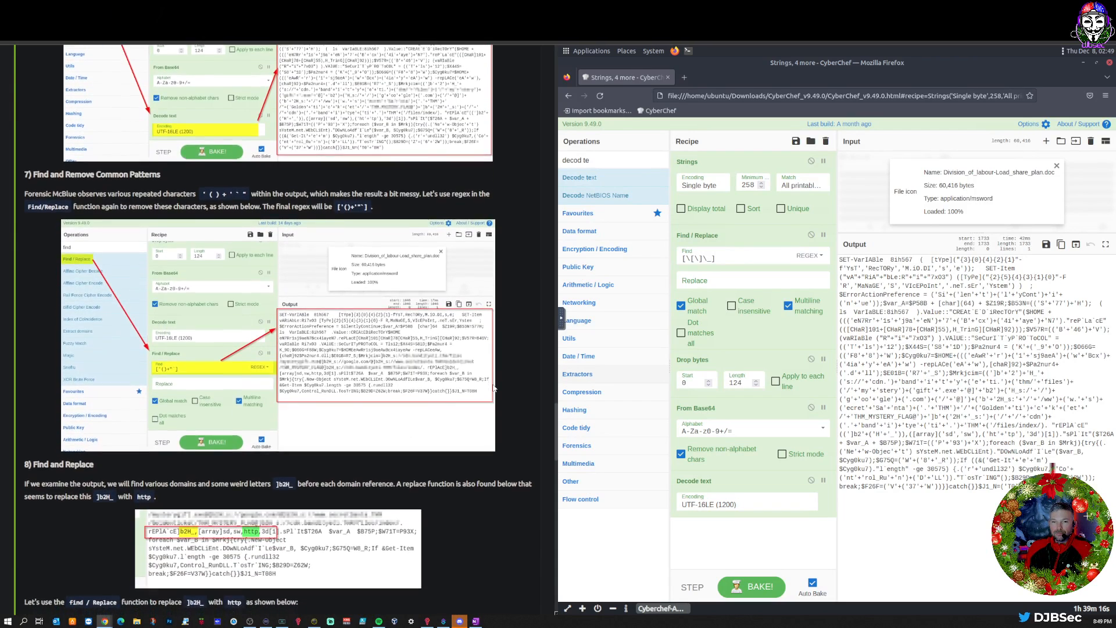
{"action": "scroll", "coordinate": [492, 386], "scroll_direction": "down", "scroll_amount": 1}
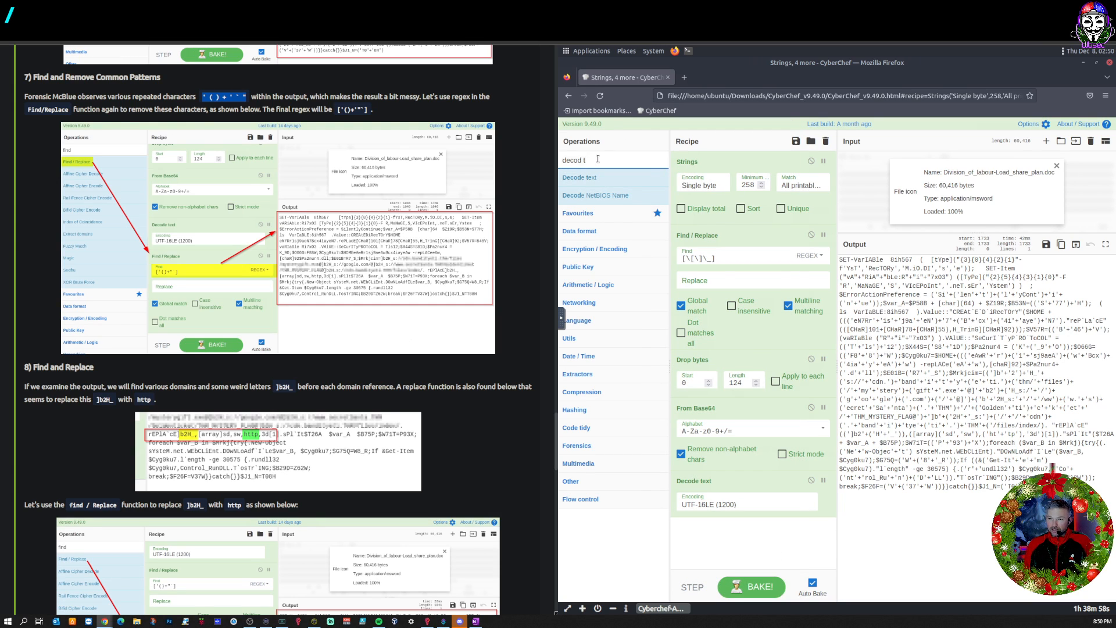
{"action": "key", "text": "BackSpace"}
{"action": "key", "text": "BackSpace"}
{"action": "key", "text": "BackSpace"}
{"action": "key", "text": "BackSpace"}
{"action": "key", "text": "BackSpace"}
{"action": "key", "text": "BackSpace"}
{"action": "key", "text": "BackSpace"}
{"action": "key", "text": "BackSpace"}
{"action": "type", "text": "Find"}
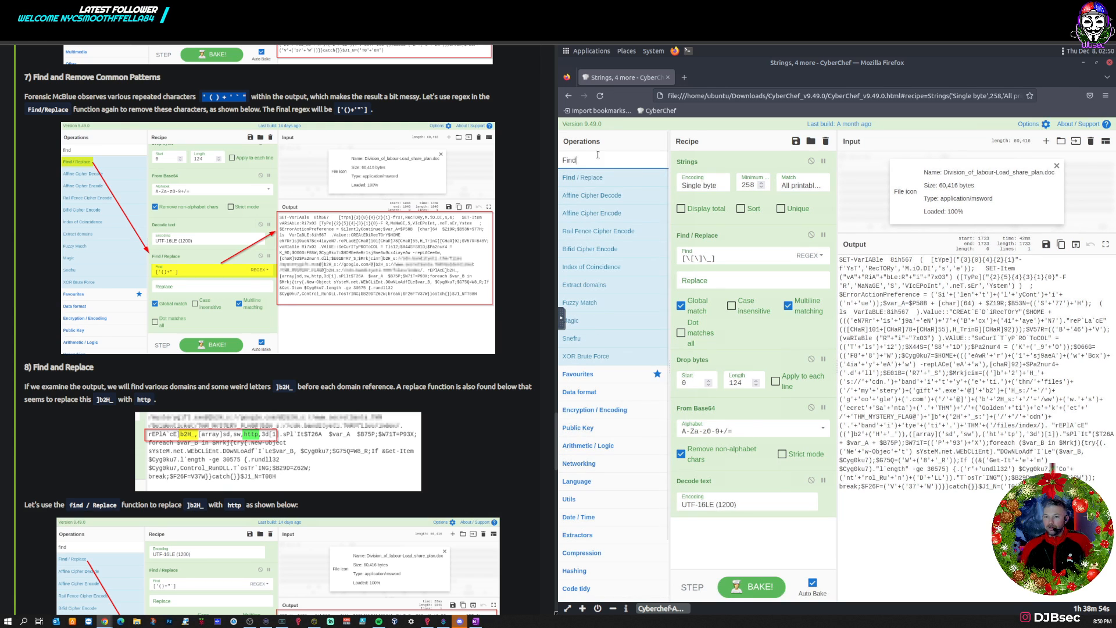
{"action": "left_click_drag", "start_coordinate": [569, 179], "coordinate": [735, 535]}
{"action": "scroll", "coordinate": [756, 514], "scroll_direction": "down", "scroll_amount": 2}
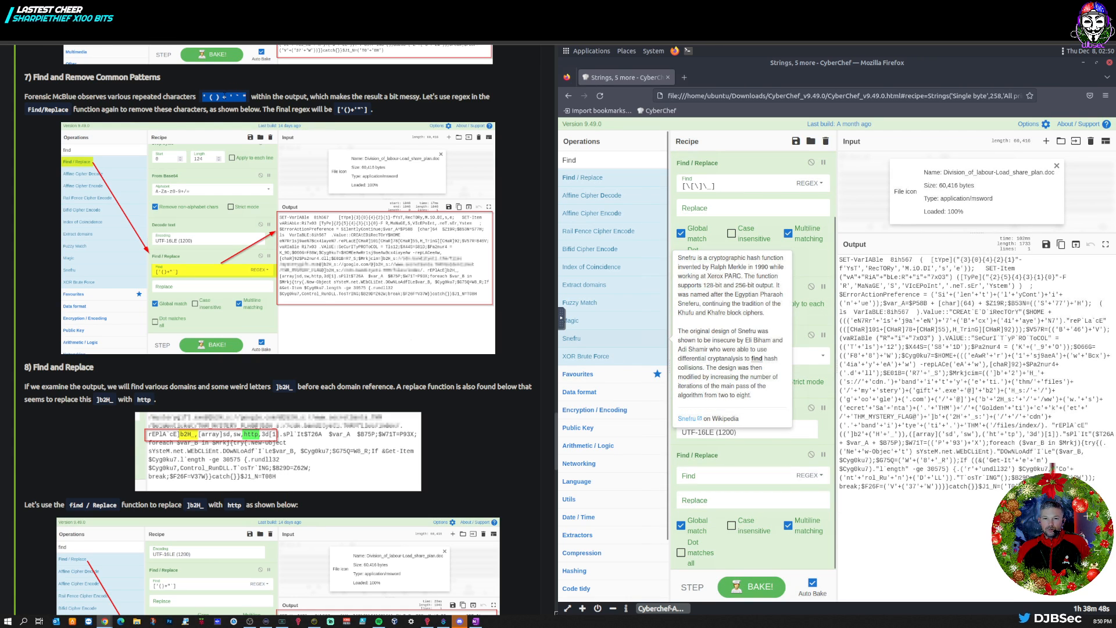
Copy the repeated characters ' ( ) + ' ` " from the task text and replace the virtual machine's shared clipboard contents with them.
{"action": "right_click", "coordinate": [225, 99]}
{"action": "left_click", "coordinate": [246, 103]}
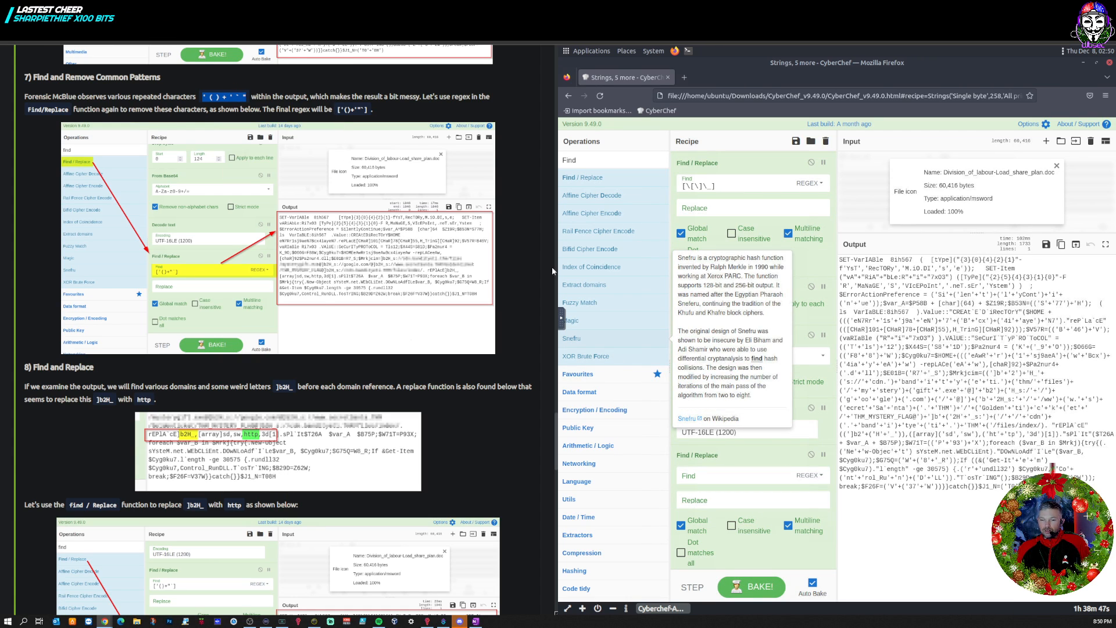
{"action": "left_click", "coordinate": [562, 326]}
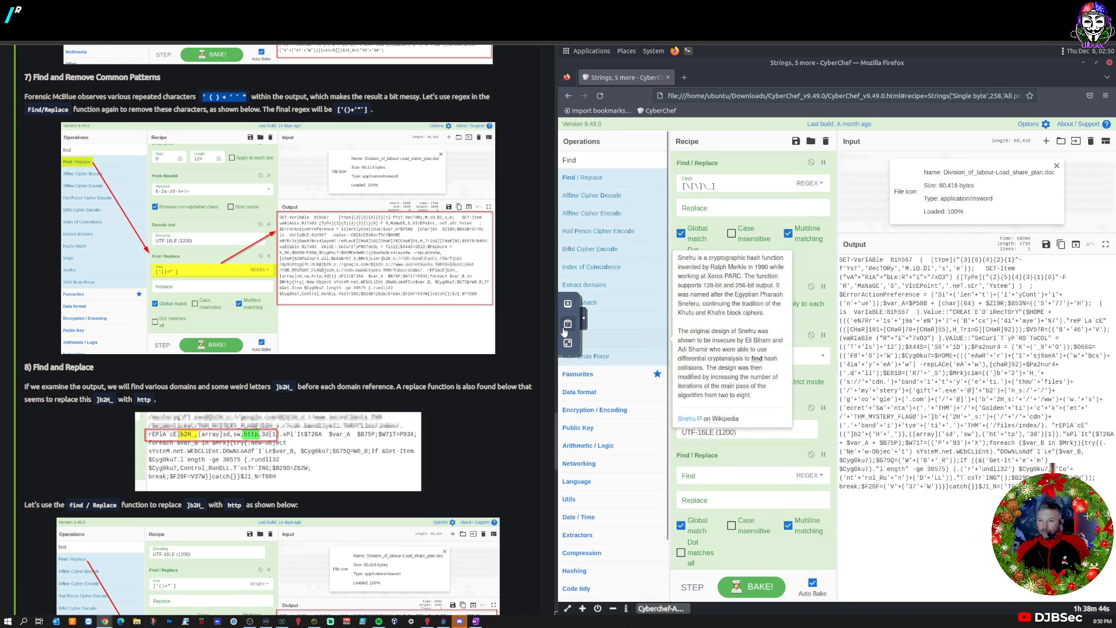
{"action": "left_click", "coordinate": [567, 324]}
{"action": "key", "text": "ctrl+a"}
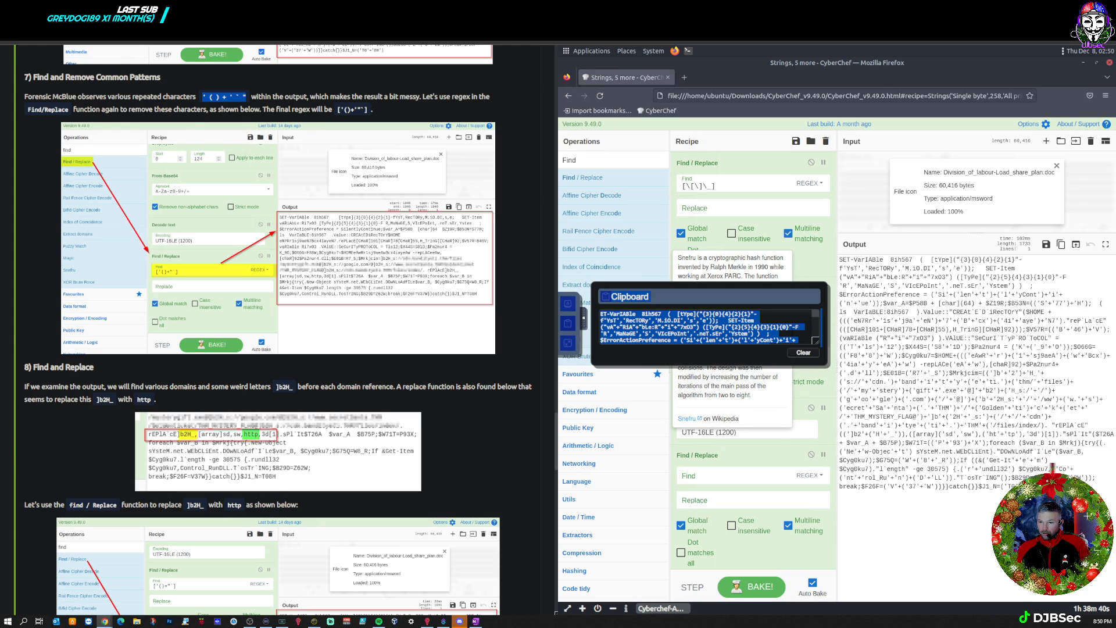
{"action": "left_click", "coordinate": [776, 334]}
{"action": "key", "text": "ctrl+a"}
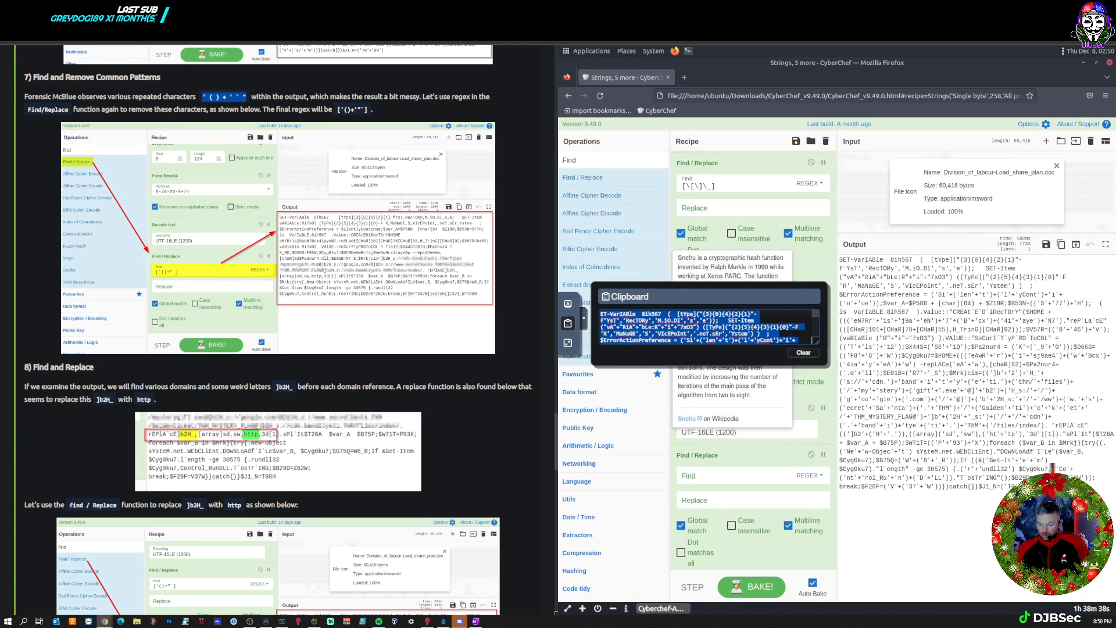
{"action": "type", "text": "' ( ) + ' ` \""}
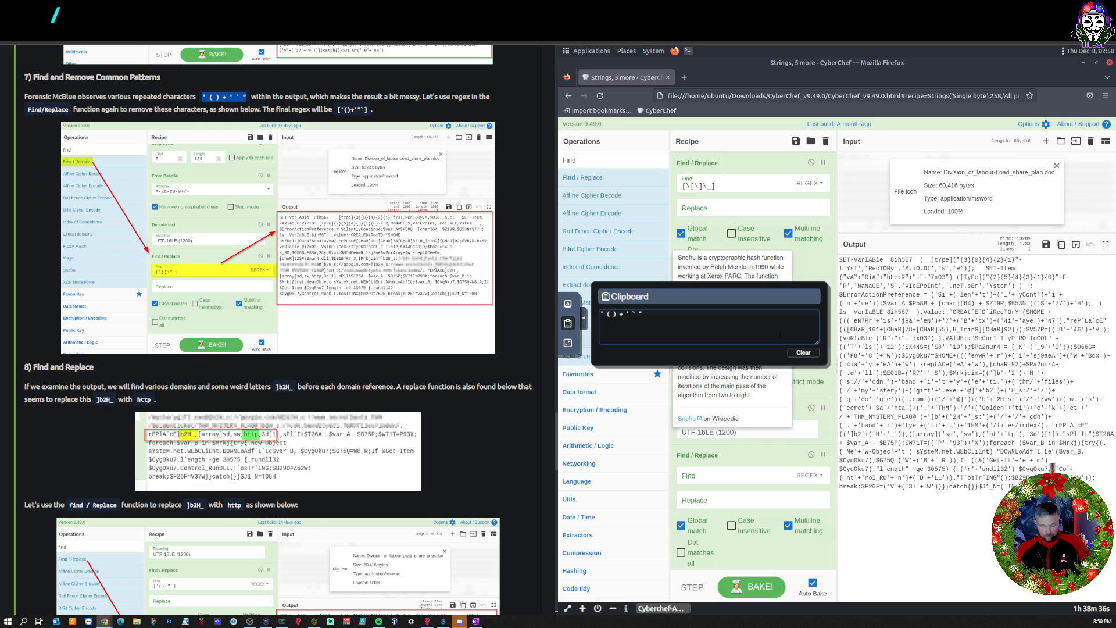
{"action": "key", "text": "ctrl+a"}
{"action": "key", "text": "ctrl+c"}
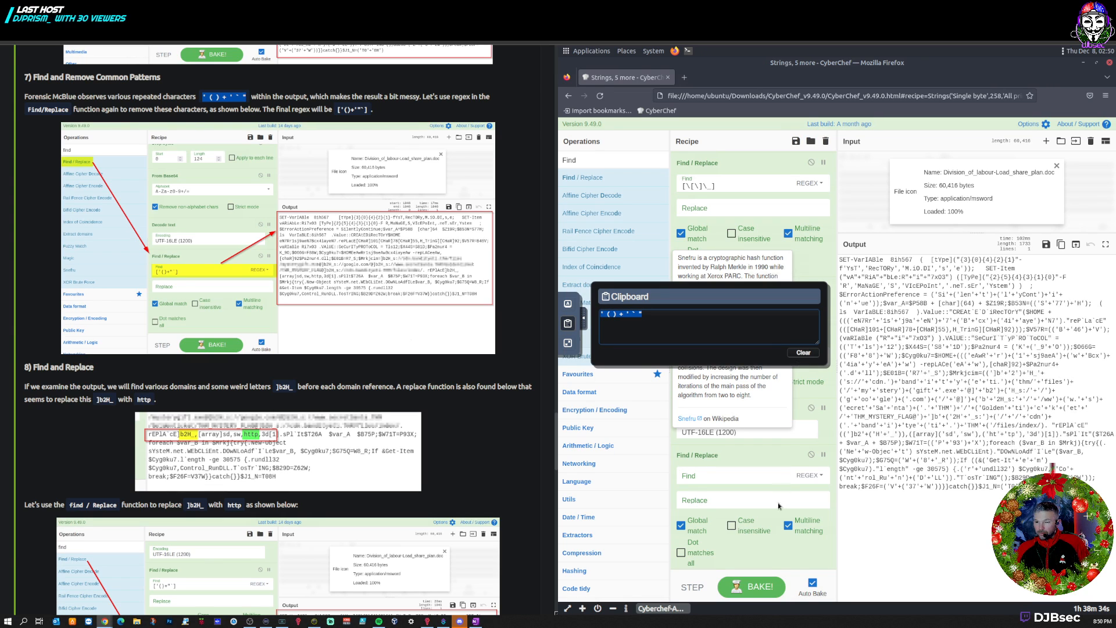
Fill the second Find / Replace pattern with the copied characters, enclosed in square brackets.
{"action": "left_click", "coordinate": [710, 475]}
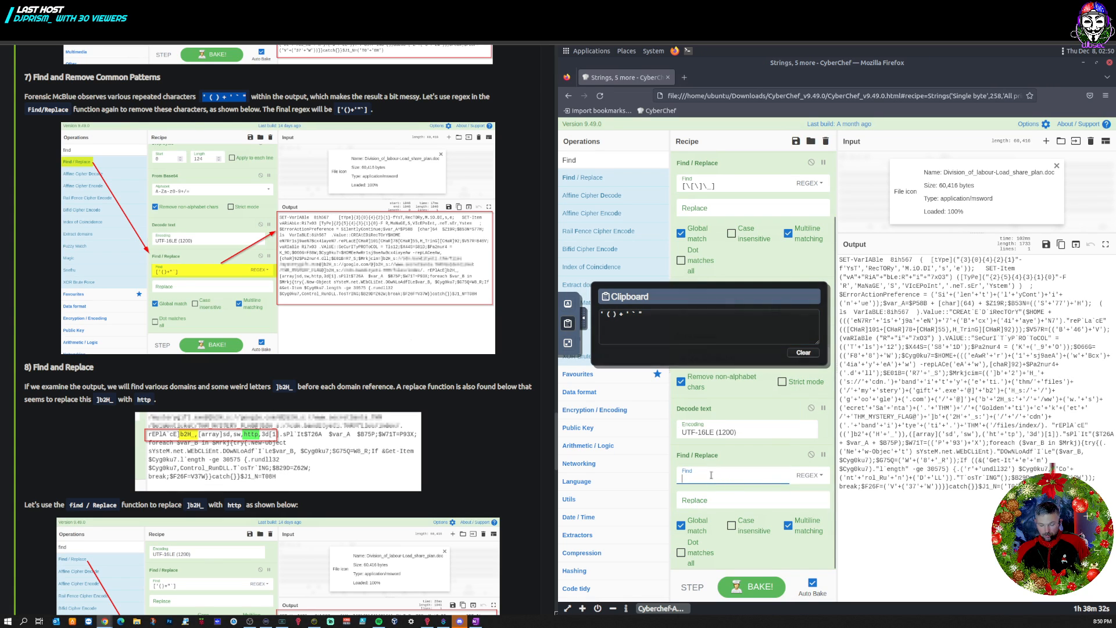
{"action": "type", "text": "["}
{"action": "key", "text": "ctrl+v"}
{"action": "type", "text": "]"}
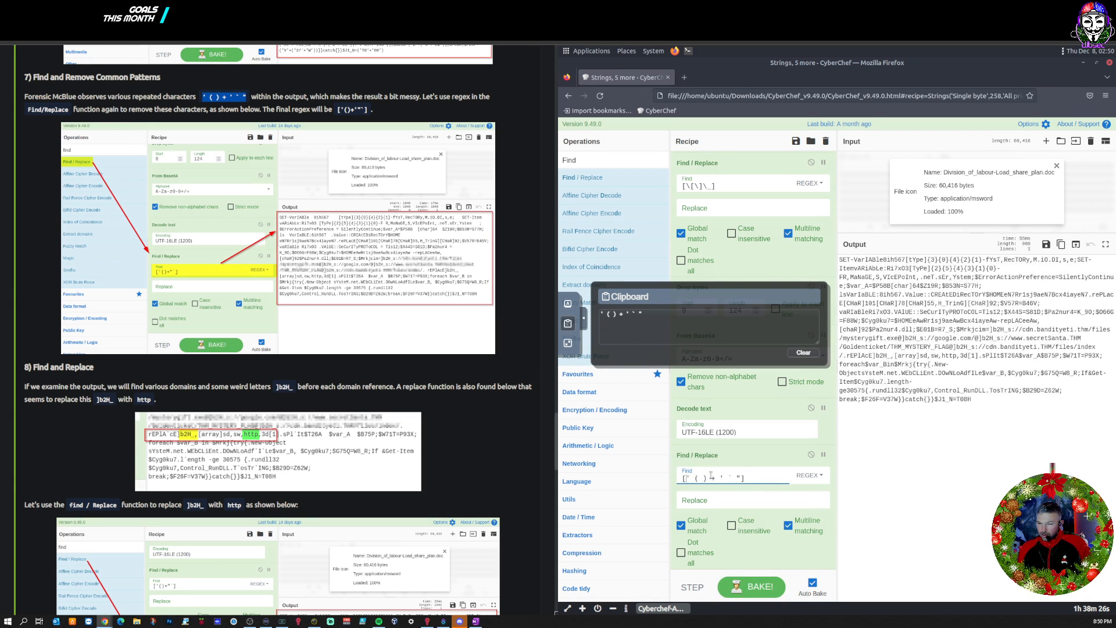
Remove the spaces between the characters in the second Find / Replace pattern so it reads ['()+'`"], and close the shared clipboard.
{"action": "key", "text": "BackSpace"}
{"action": "key", "text": "Right"}
{"action": "key", "text": "Right"}
{"action": "key", "text": "BackSpace"}
{"action": "key", "text": "Right"}
{"action": "key", "text": "Right"}
{"action": "key", "text": "BackSpace"}
{"action": "key", "text": "Right"}
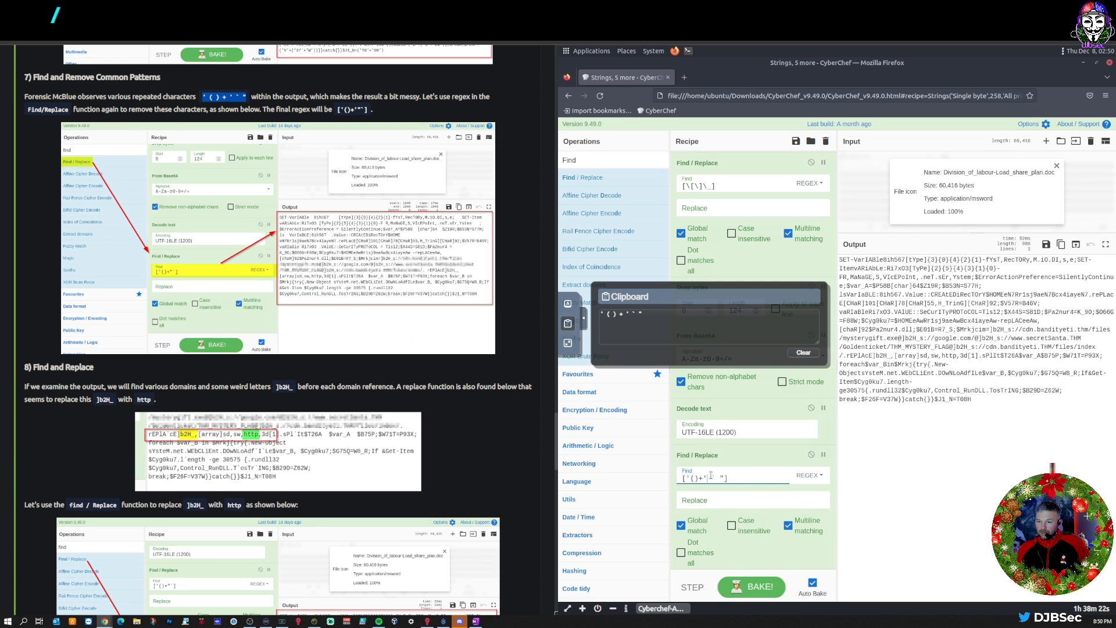
{"action": "key", "text": "BackSpace"}
{"action": "key", "text": "Right"}
{"action": "key", "text": "Right"}
{"action": "key", "text": "BackSpace"}
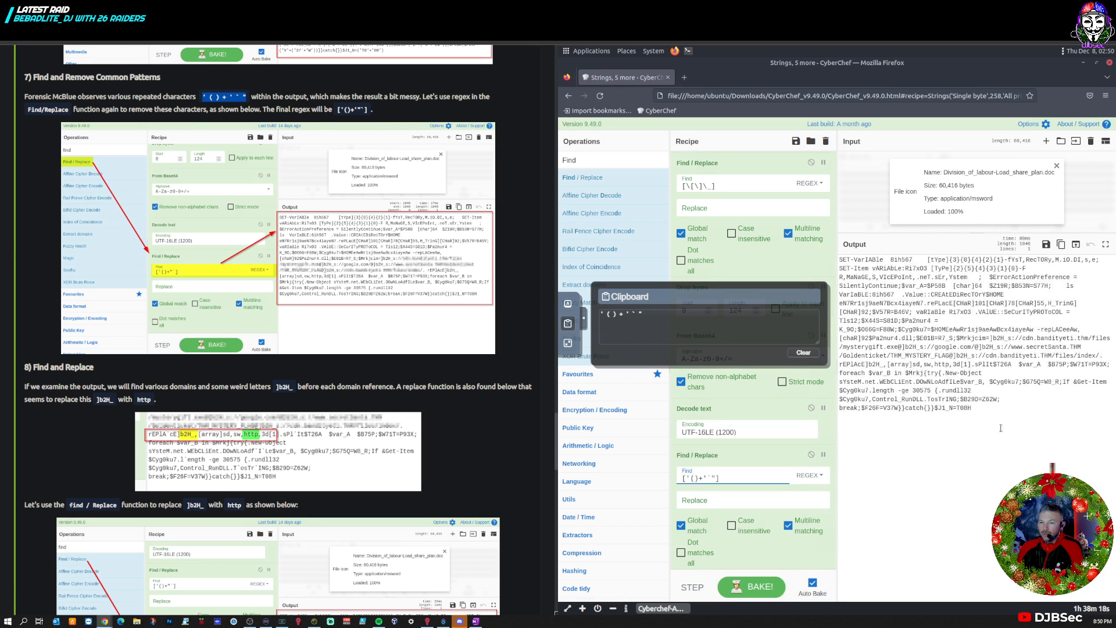
{"action": "left_click", "coordinate": [566, 325]}
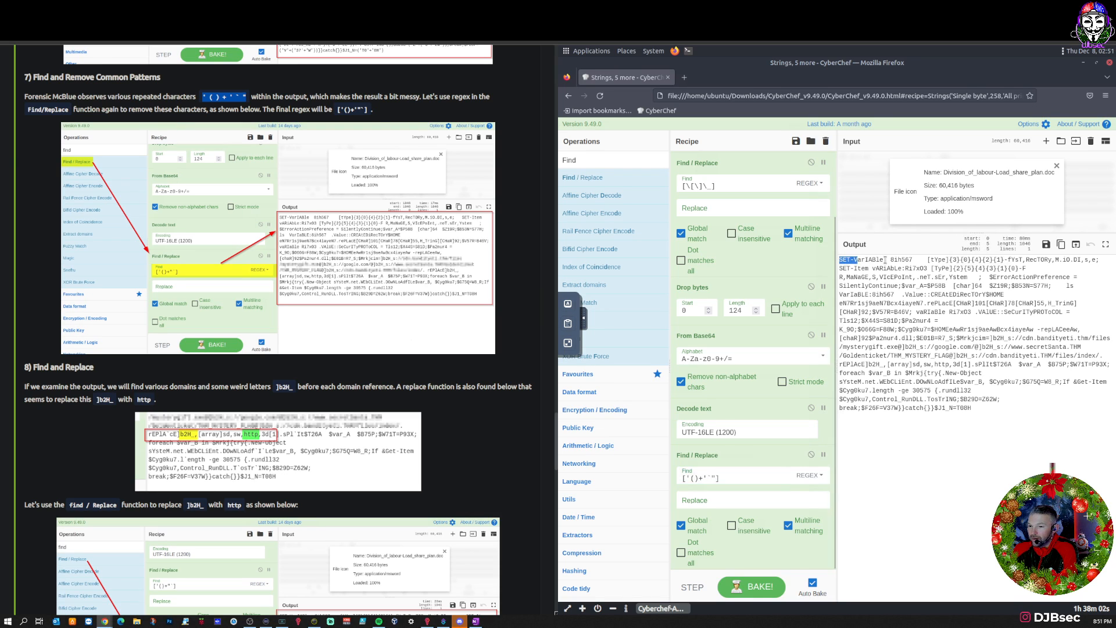
Examine the first SET-VARIABLE statement in the output, matching its numbered type placeholders to the string fragments after them.
{"action": "left_click_drag", "start_coordinate": [889, 260], "coordinate": [899, 260]}
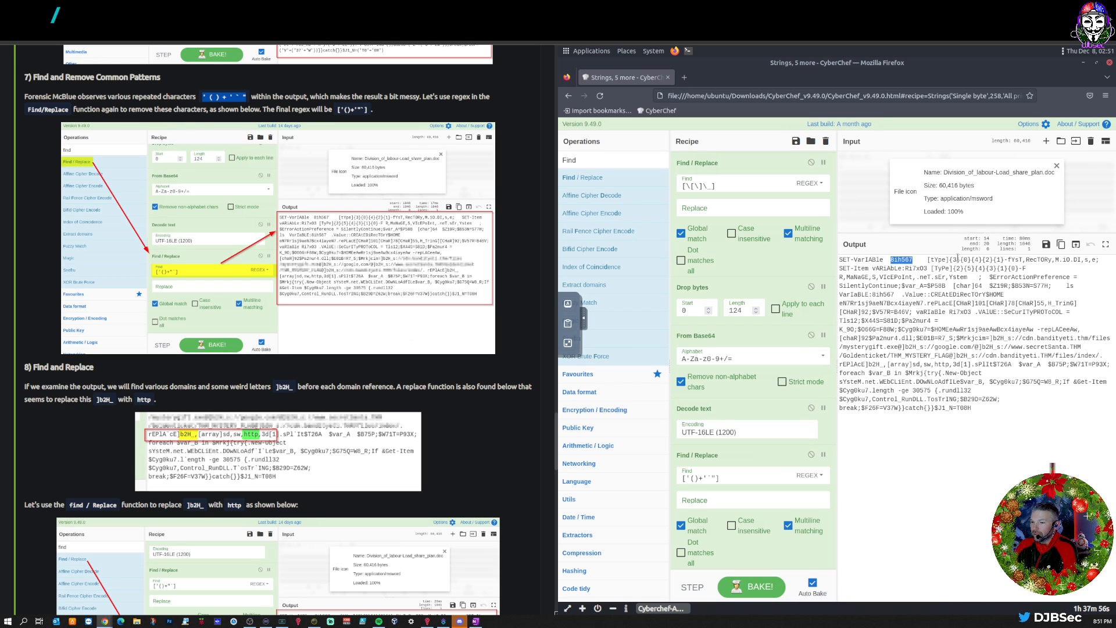
{"action": "left_click_drag", "start_coordinate": [928, 259], "coordinate": [965, 260]}
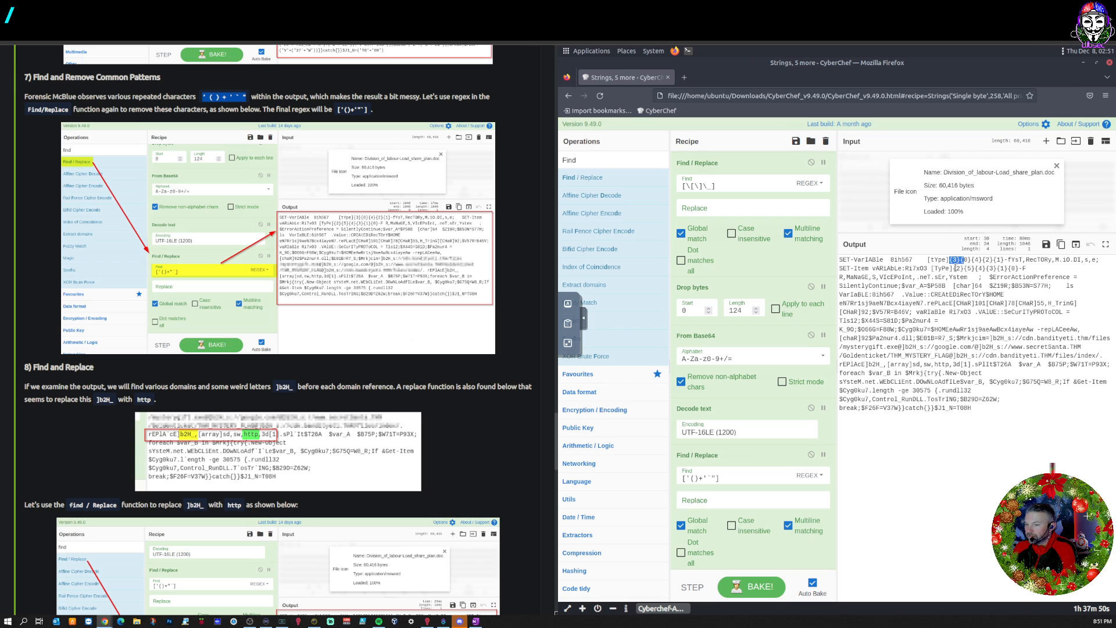
{"action": "left_click", "coordinate": [954, 263]}
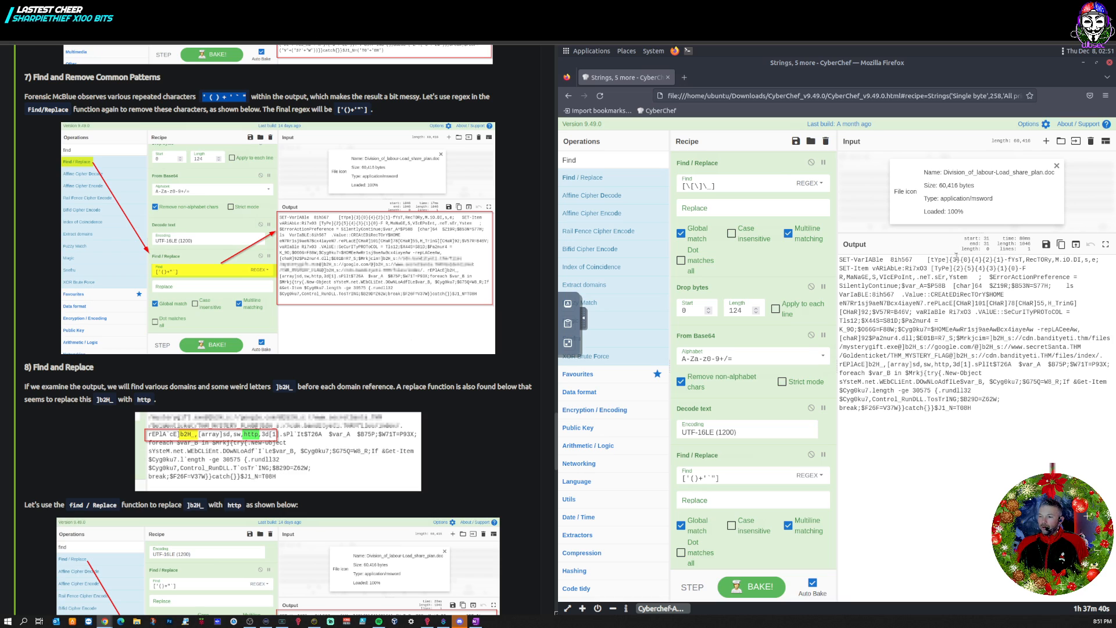
{"action": "left_click", "coordinate": [978, 259]}
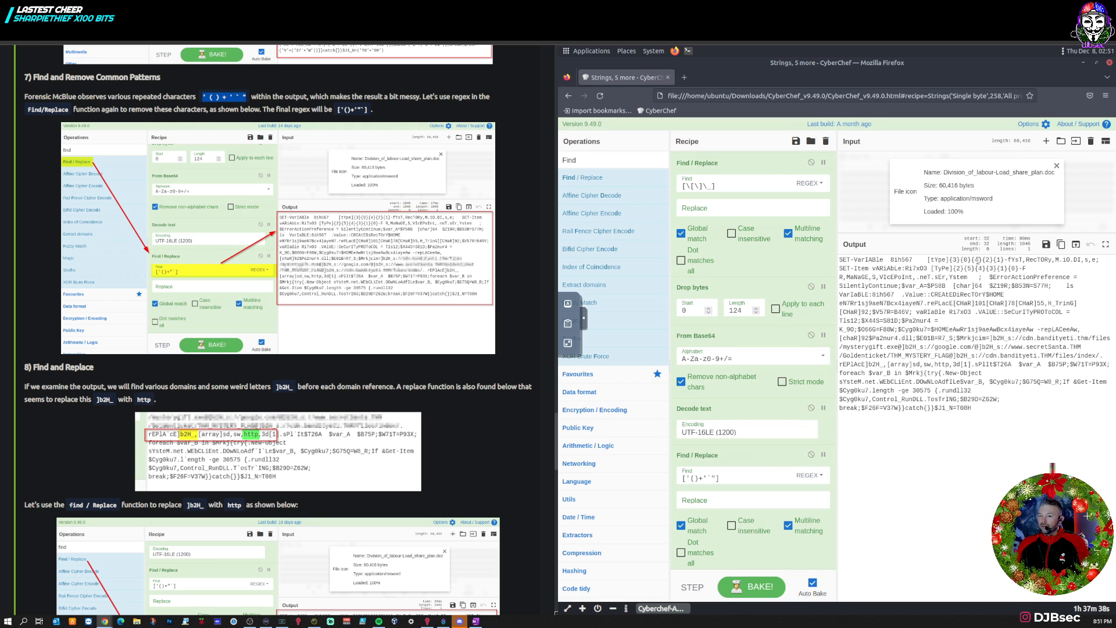
{"action": "left_click", "coordinate": [988, 260]}
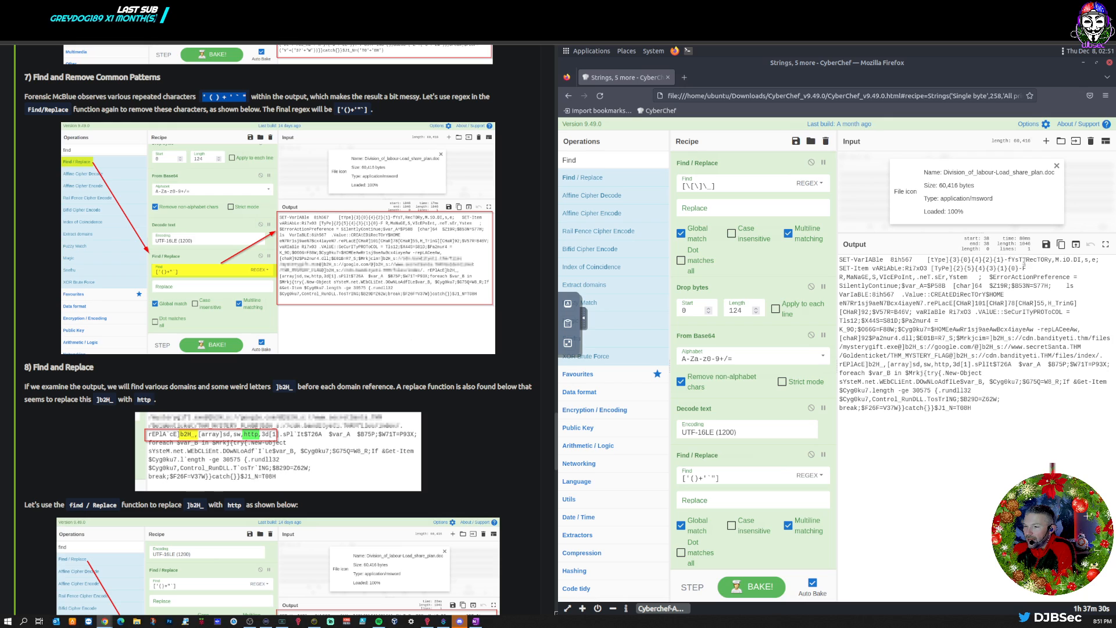
{"action": "left_click_drag", "start_coordinate": [1013, 259], "coordinate": [1021, 260]}
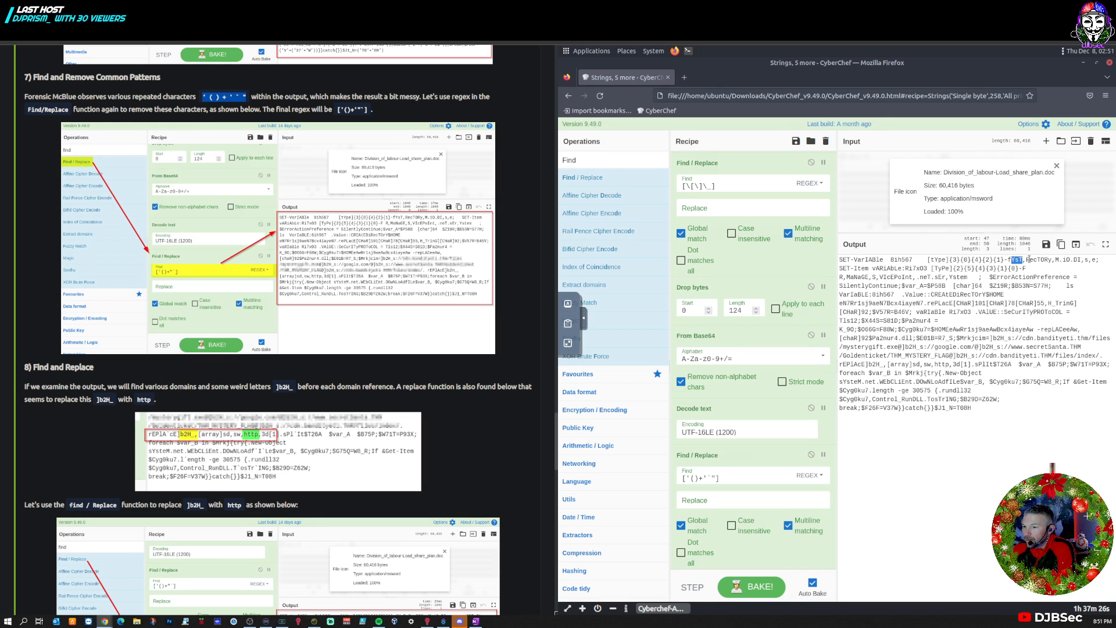
{"action": "left_click_drag", "start_coordinate": [1034, 259], "coordinate": [1052, 259]}
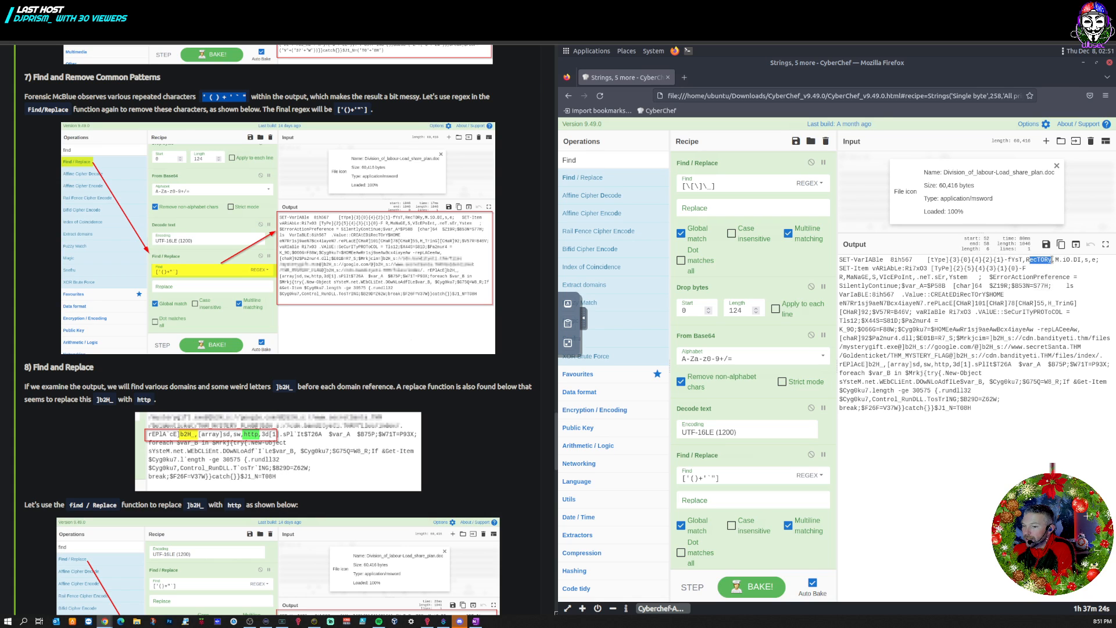
{"action": "left_click", "coordinate": [1060, 259]}
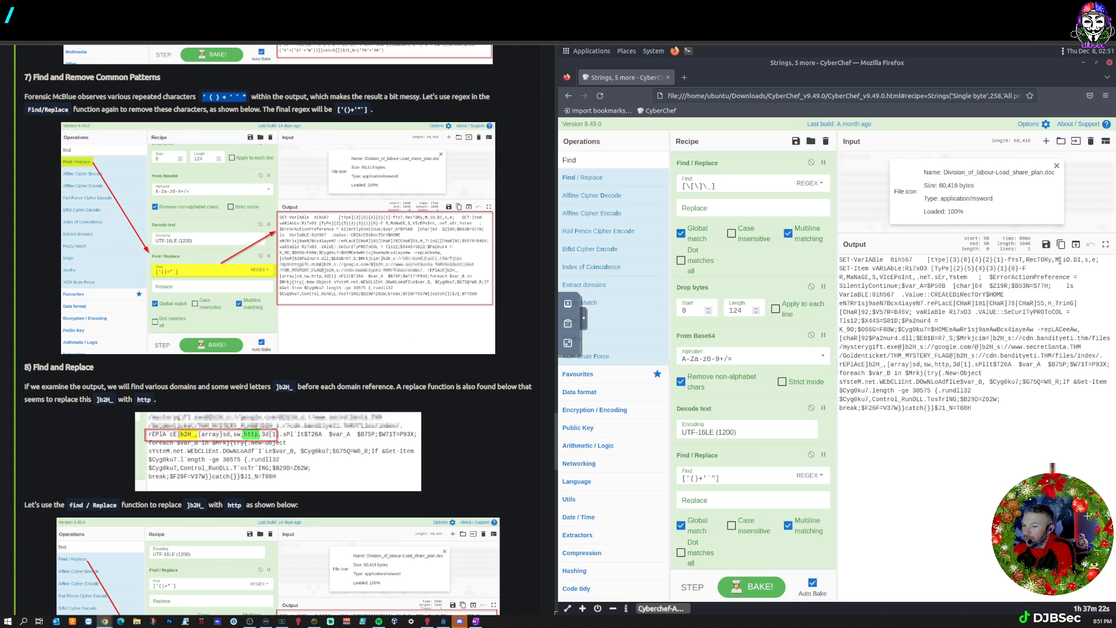
{"action": "left_click_drag", "start_coordinate": [1065, 260], "coordinate": [1081, 260]}
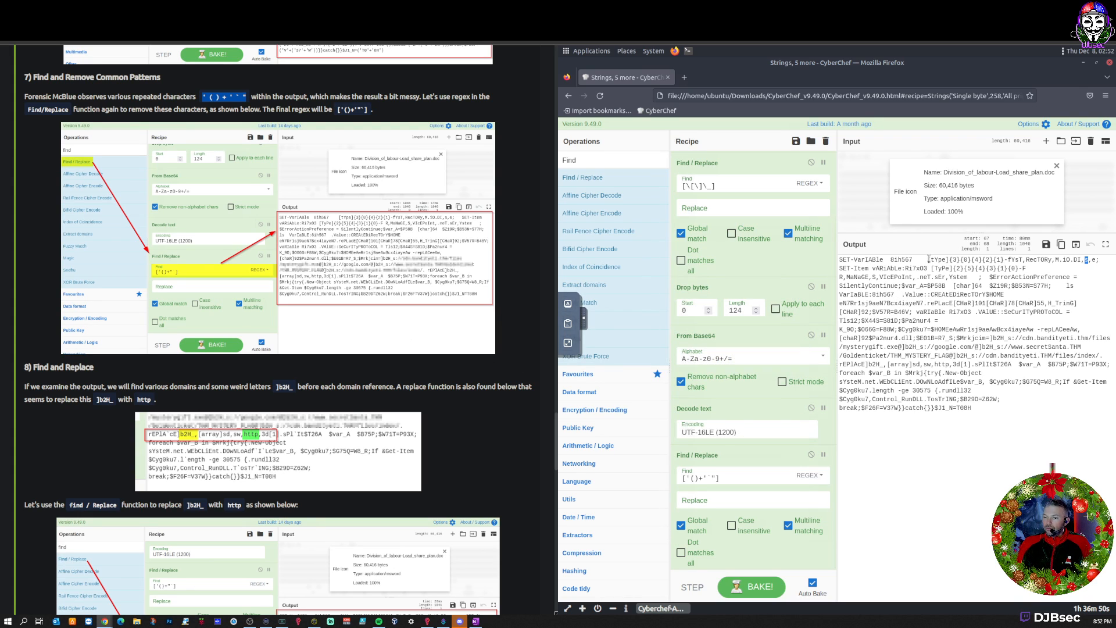
{"action": "left_click_drag", "start_coordinate": [942, 258], "coordinate": [1026, 259]}
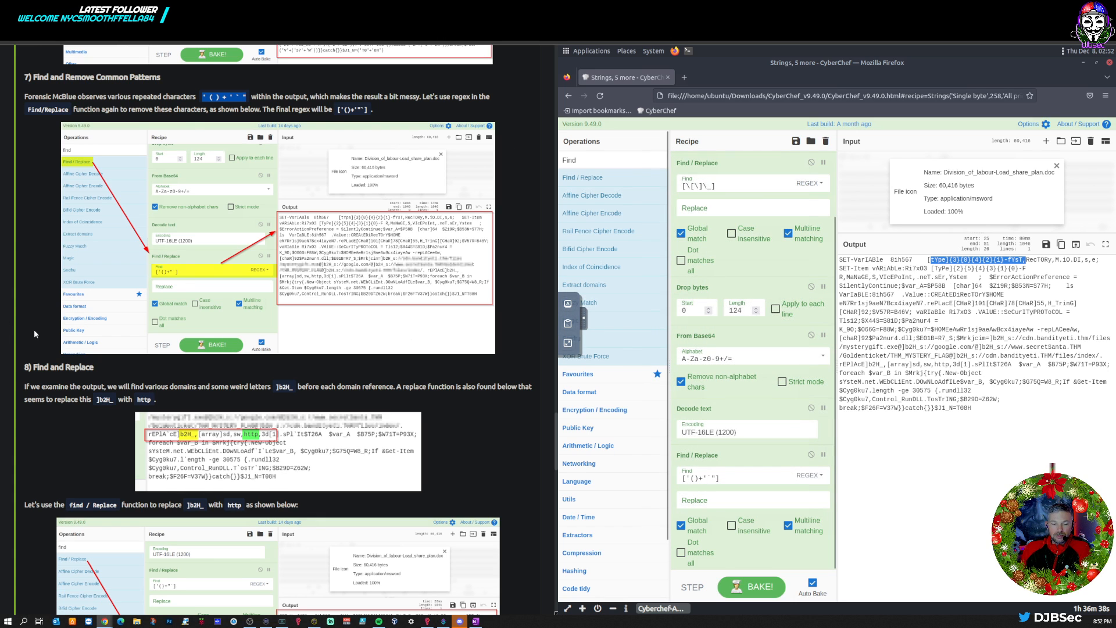
Review the task's Find and Replace instructions and the ]b2H_ prefixes in the output, and add a third Find / Replace to the recipe's end.
{"action": "scroll", "coordinate": [66, 359], "scroll_direction": "down", "scroll_amount": 3}
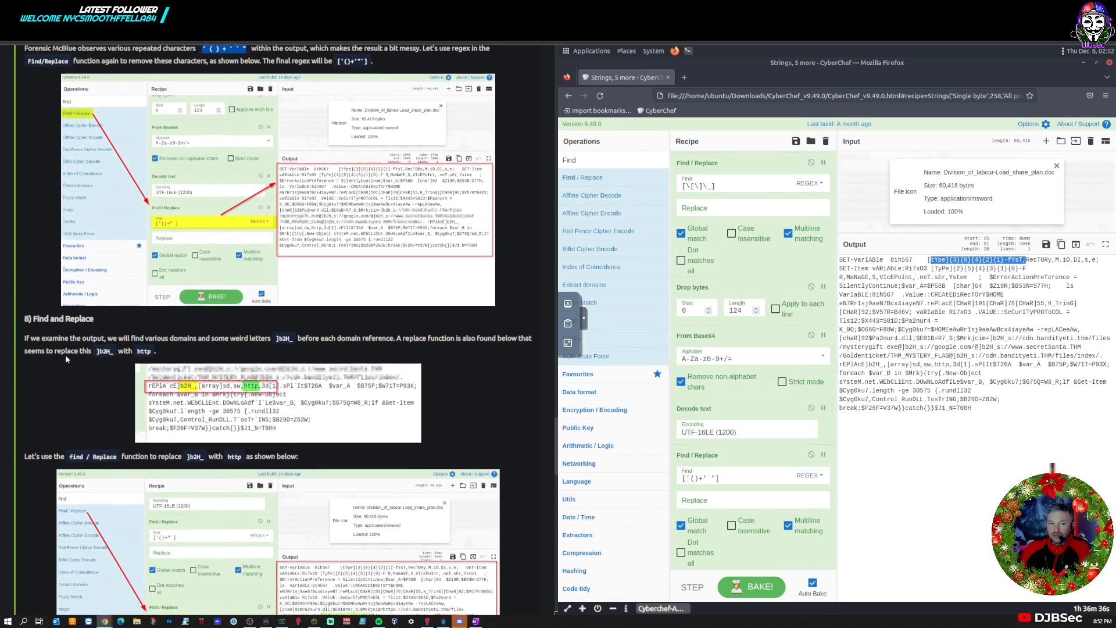
{"action": "scroll", "coordinate": [65, 359], "scroll_direction": "down", "scroll_amount": 3}
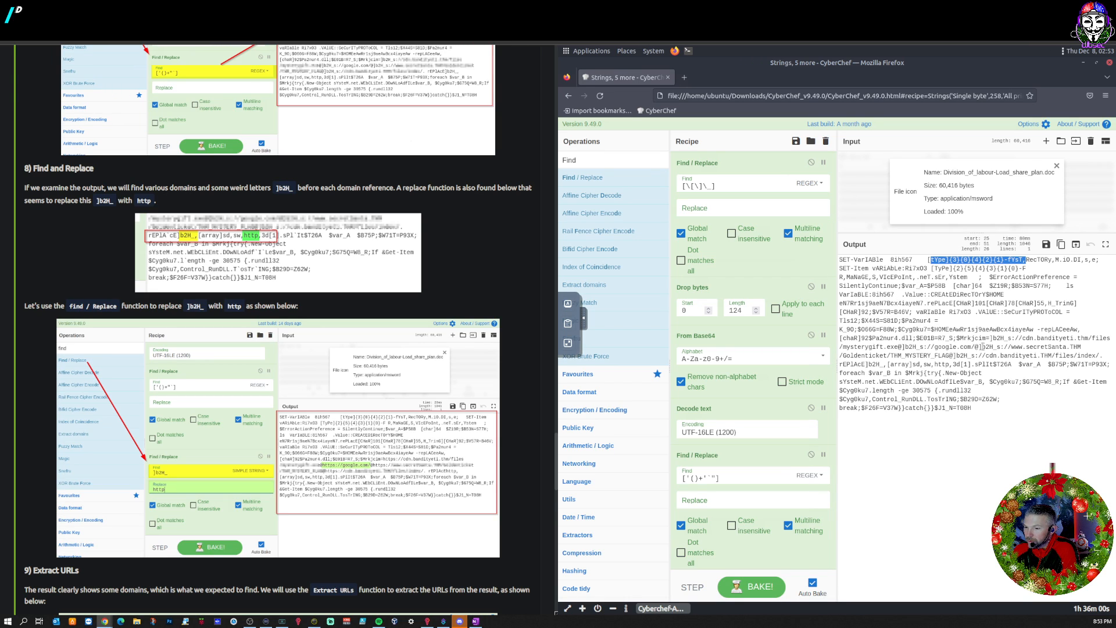
{"action": "left_click_drag", "start_coordinate": [976, 347], "coordinate": [999, 347]}
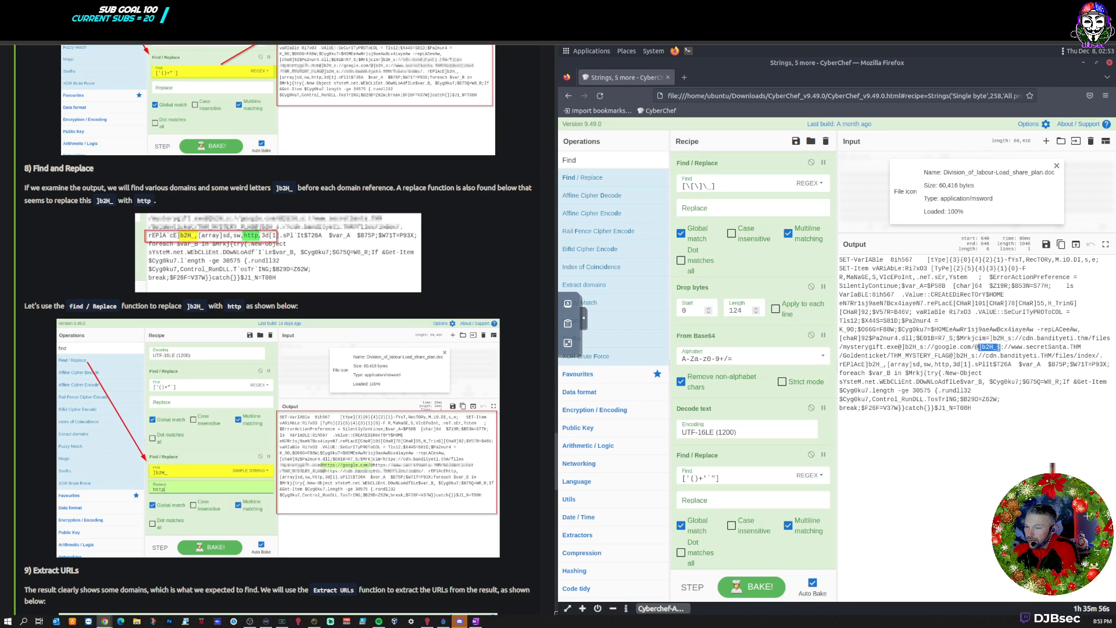
{"action": "left_click_drag", "start_coordinate": [1003, 347], "coordinate": [949, 356]}
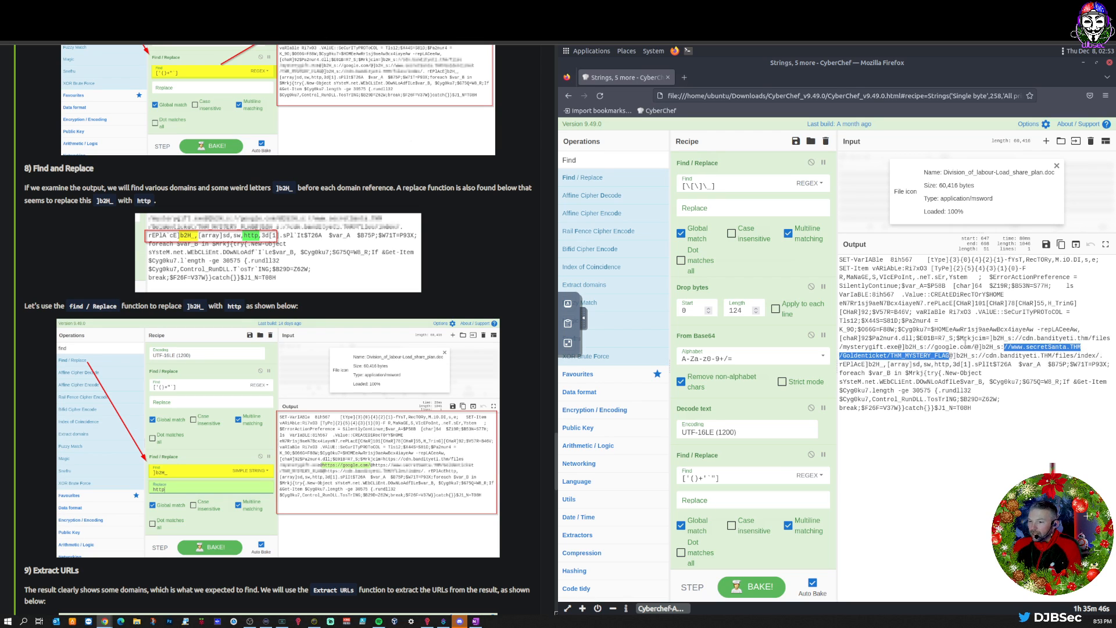
{"action": "left_click", "coordinate": [936, 347]}
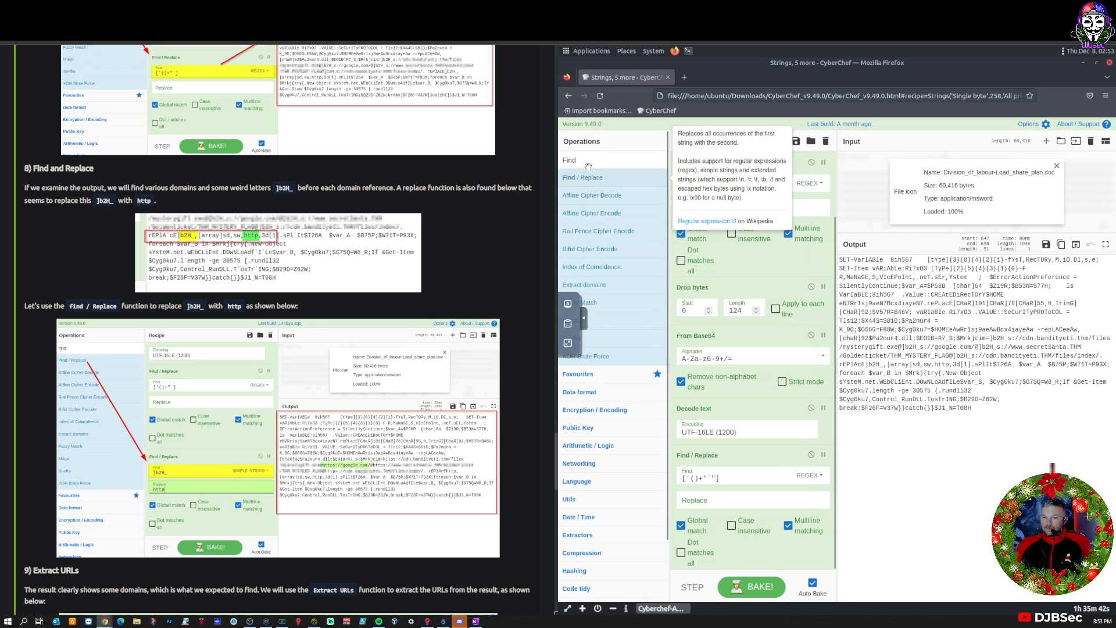
{"action": "left_click_drag", "start_coordinate": [590, 177], "coordinate": [743, 557]}
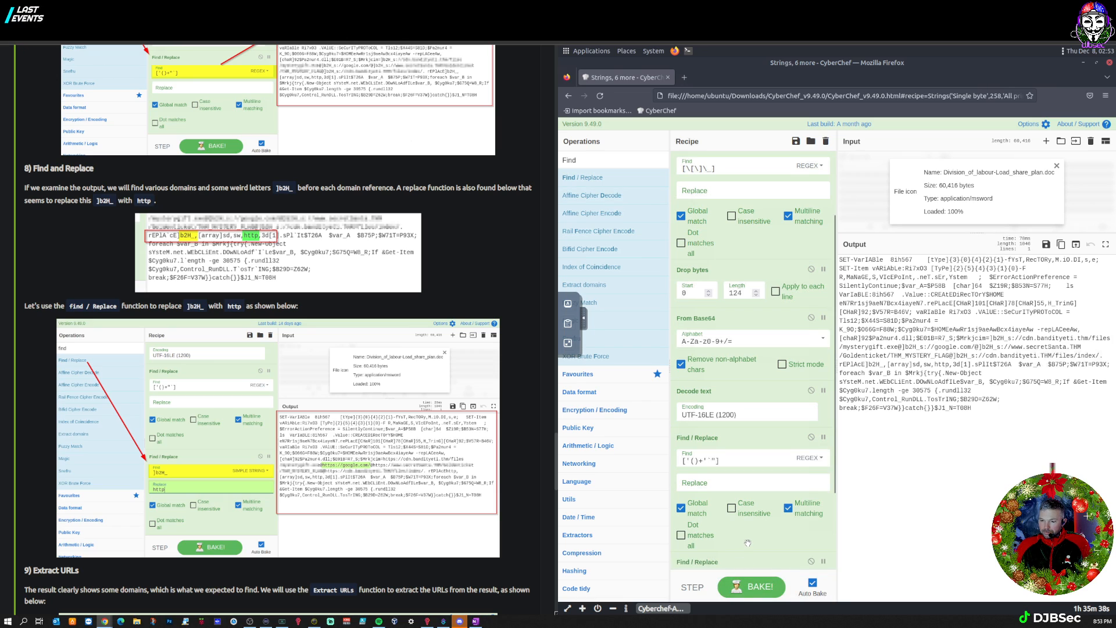
{"action": "scroll", "coordinate": [747, 541], "scroll_direction": "down", "scroll_amount": 3}
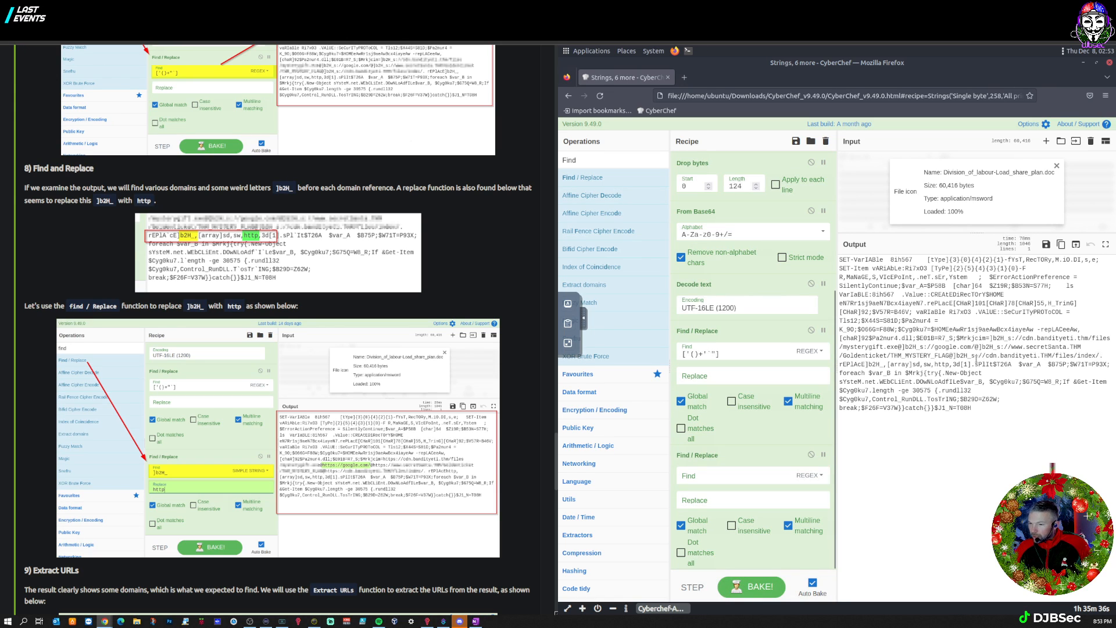
Set the third Find / Replace to find ]b2H_ as a simple string and replace it with http, and check the URLs in the output.
{"action": "left_click_drag", "start_coordinate": [952, 355], "coordinate": [970, 355]}
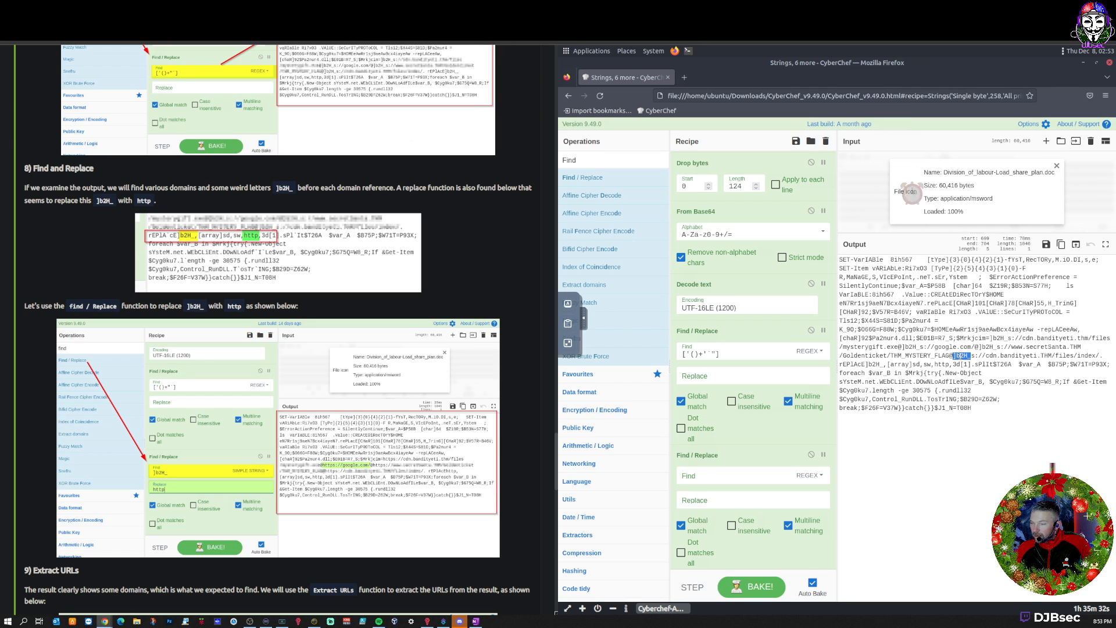
{"action": "right_click", "coordinate": [962, 357]}
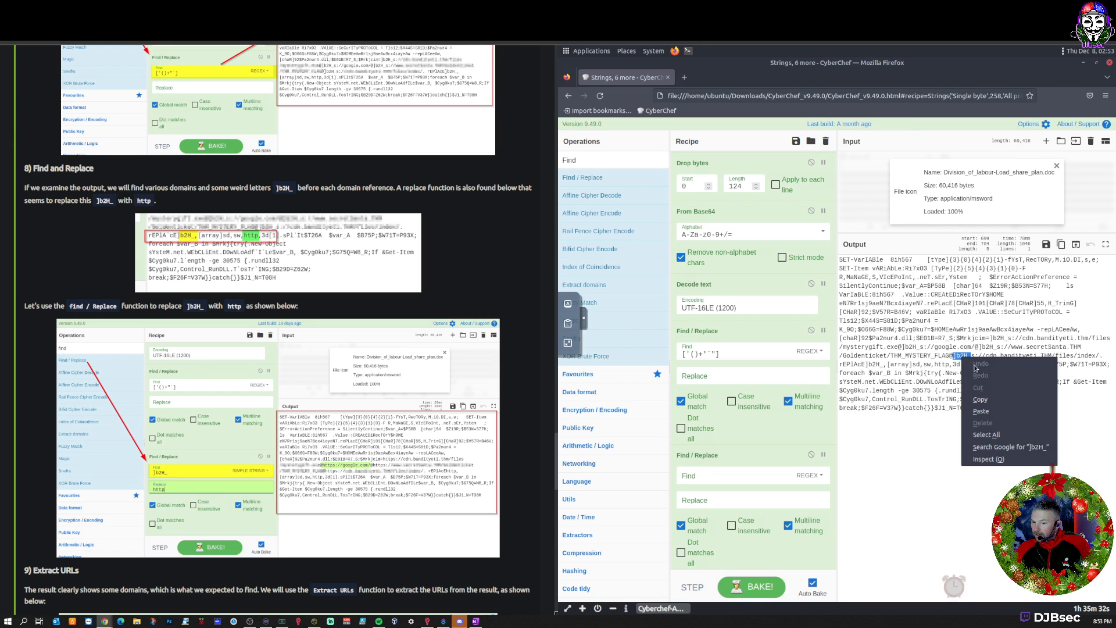
{"action": "left_click", "coordinate": [707, 477]}
{"action": "type", "text": "]b2H_"}
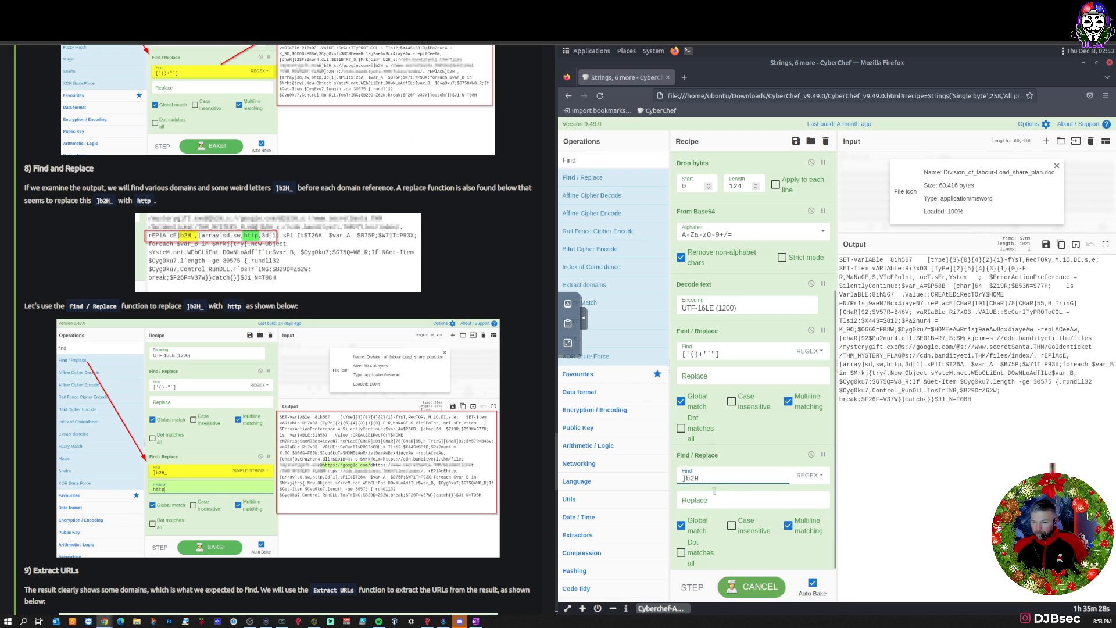
{"action": "left_click", "coordinate": [795, 475]}
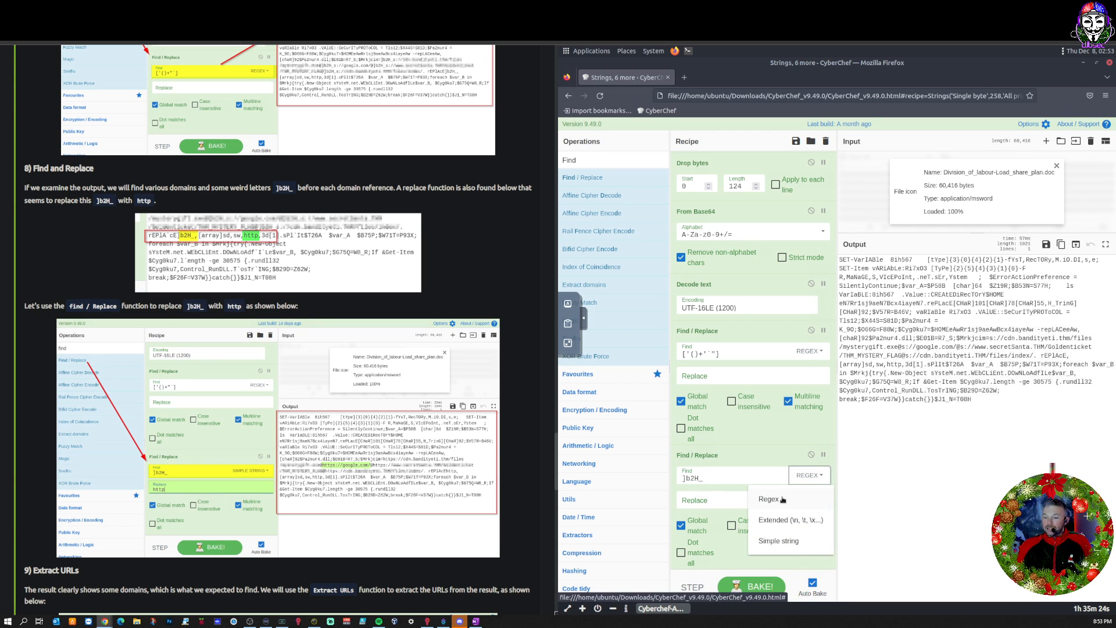
{"action": "left_click", "coordinate": [782, 540]}
{"action": "left_click", "coordinate": [703, 501]}
{"action": "type", "text": "http"}
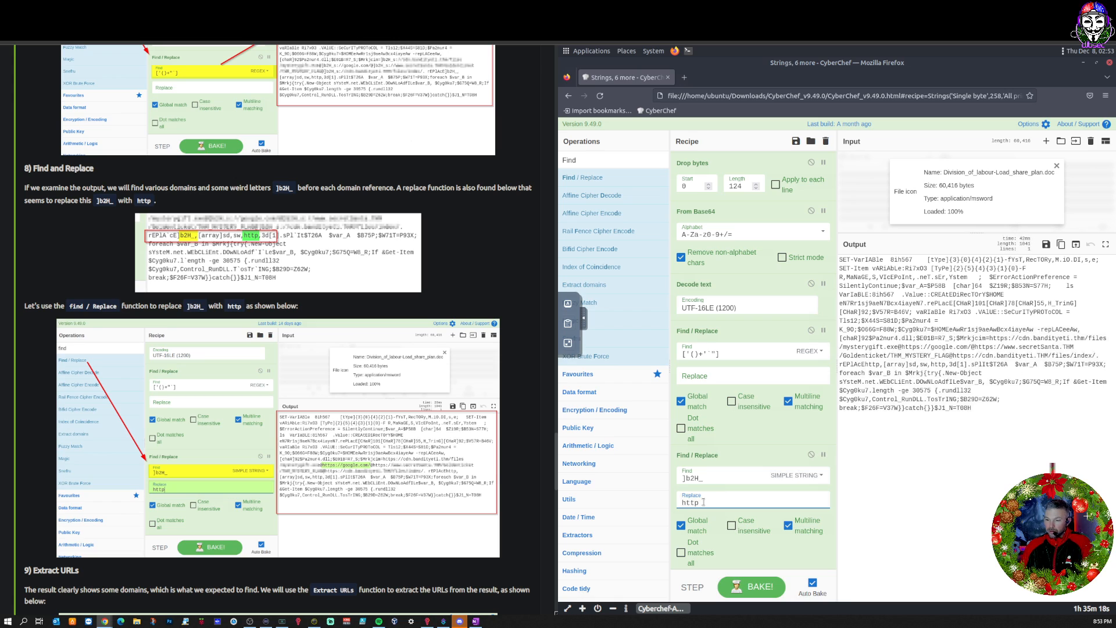
{"action": "left_click", "coordinate": [875, 537]}
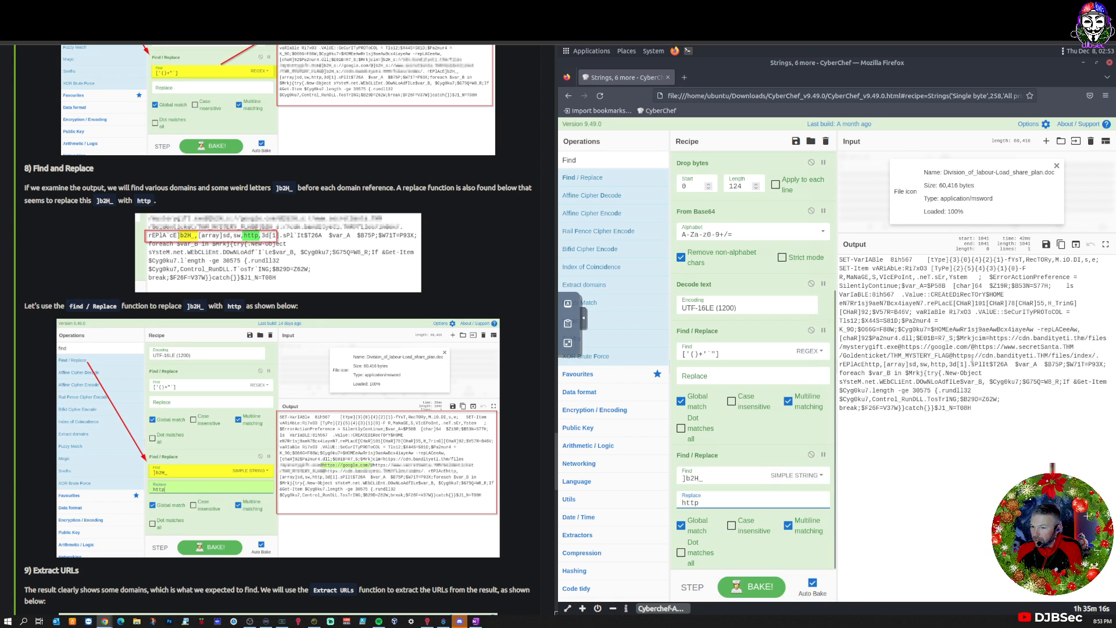
{"action": "left_click_drag", "start_coordinate": [975, 347], "coordinate": [980, 347]}
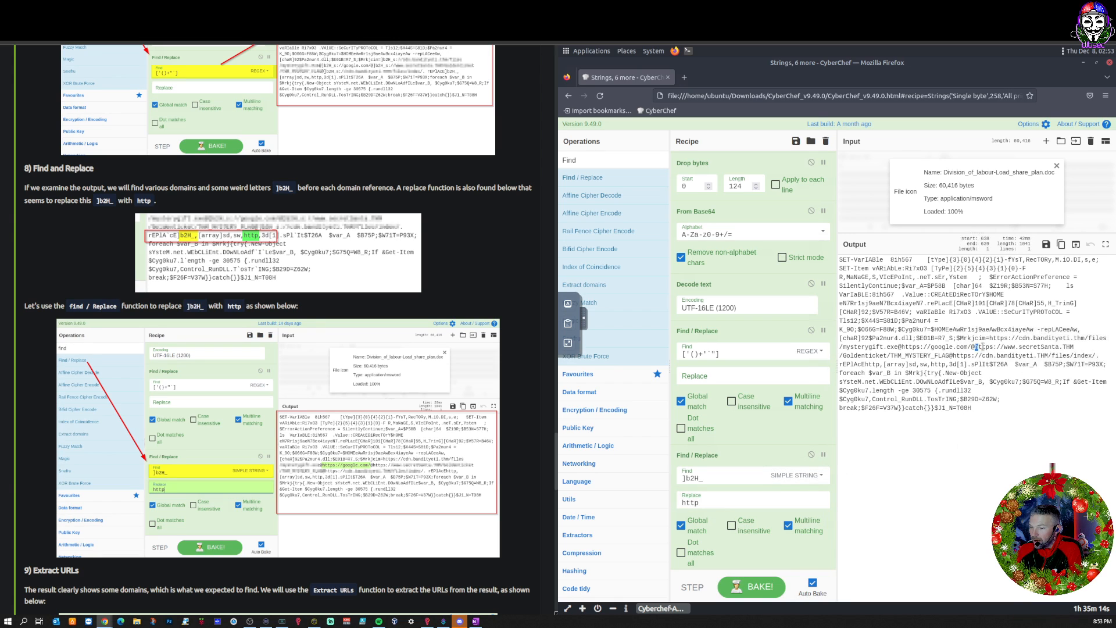
Review the task's Extract URLs instructions and add the Extract URLs operation to the end of the recipe.
{"action": "left_click_drag", "start_coordinate": [1067, 344], "coordinate": [950, 356]}
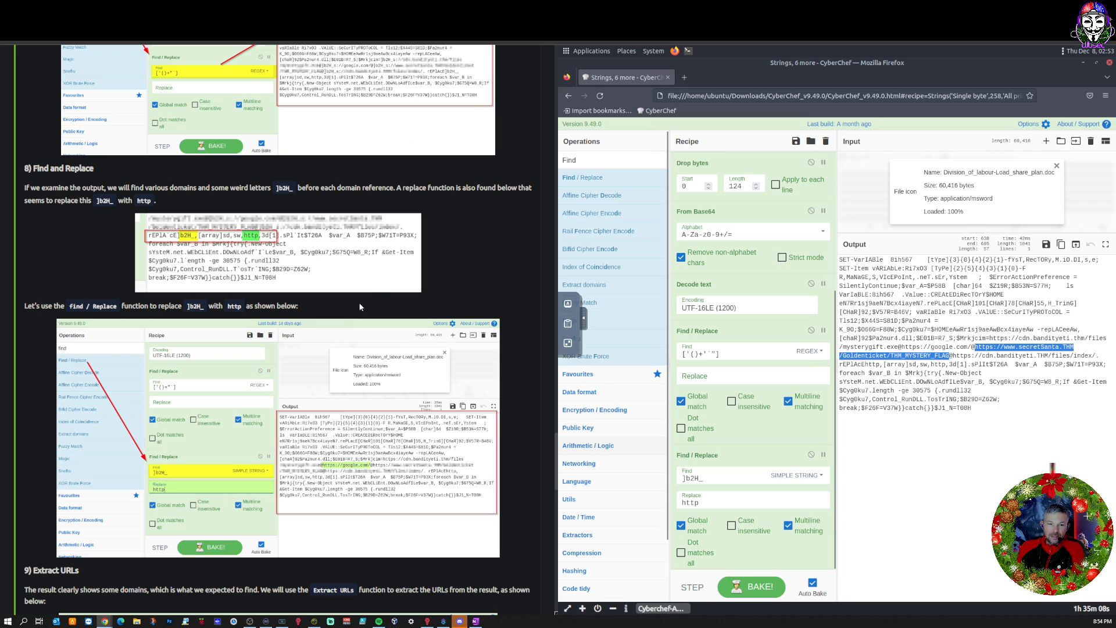
{"action": "scroll", "coordinate": [461, 277], "scroll_direction": "down", "scroll_amount": 1}
{"action": "scroll", "coordinate": [456, 281], "scroll_direction": "down", "scroll_amount": 1}
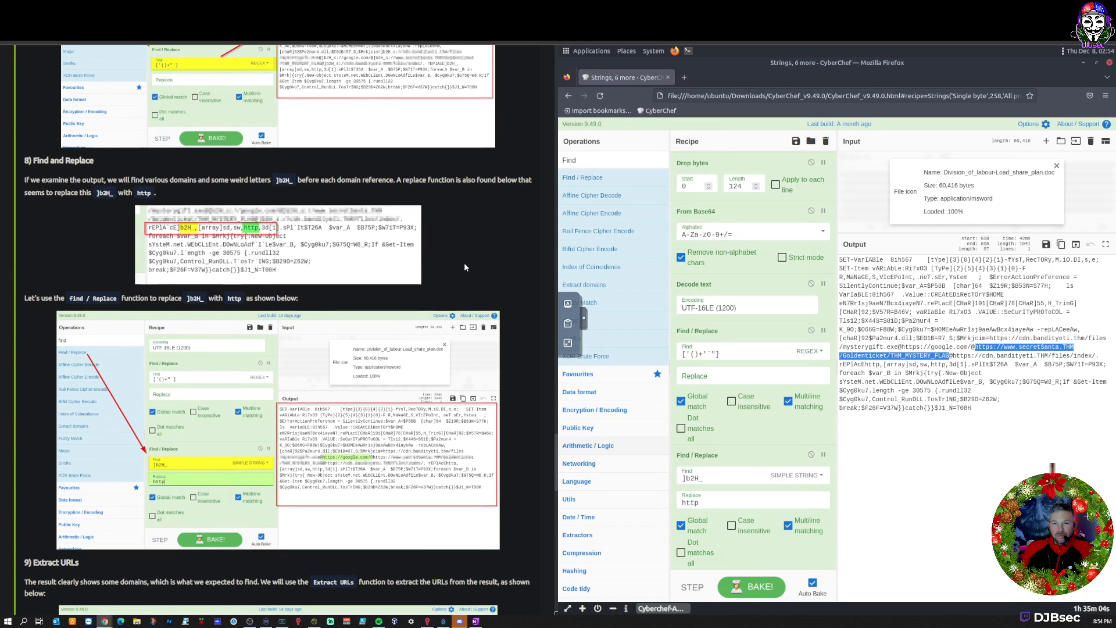
{"action": "scroll", "coordinate": [465, 268], "scroll_direction": "down", "scroll_amount": 1}
{"action": "scroll", "coordinate": [464, 266], "scroll_direction": "down", "scroll_amount": 5}
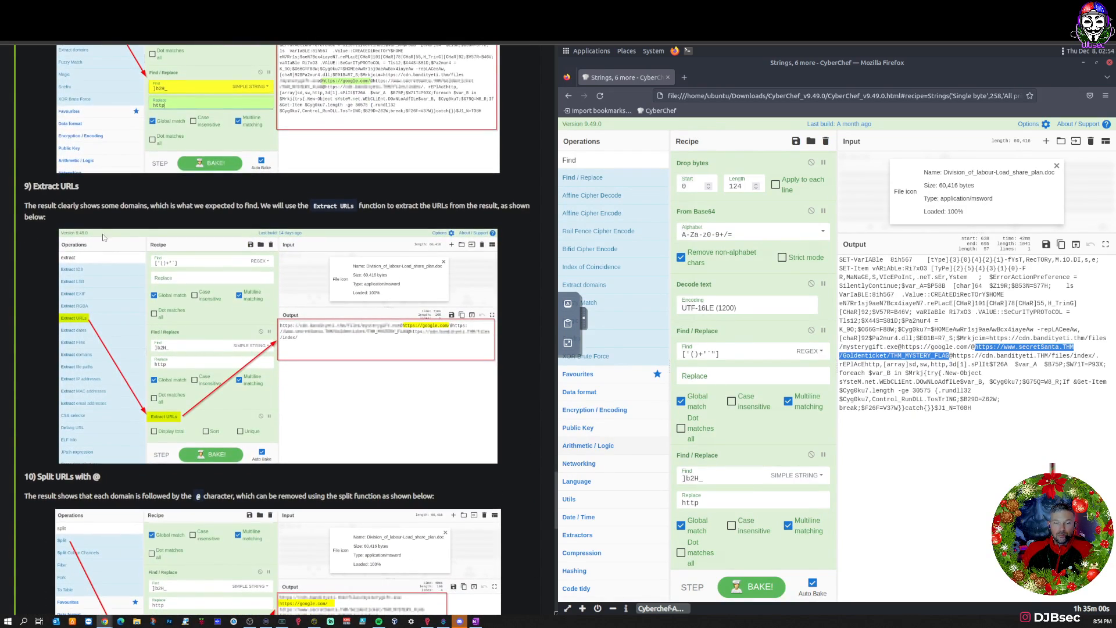
{"action": "scroll", "coordinate": [135, 269], "scroll_direction": "down", "scroll_amount": 1}
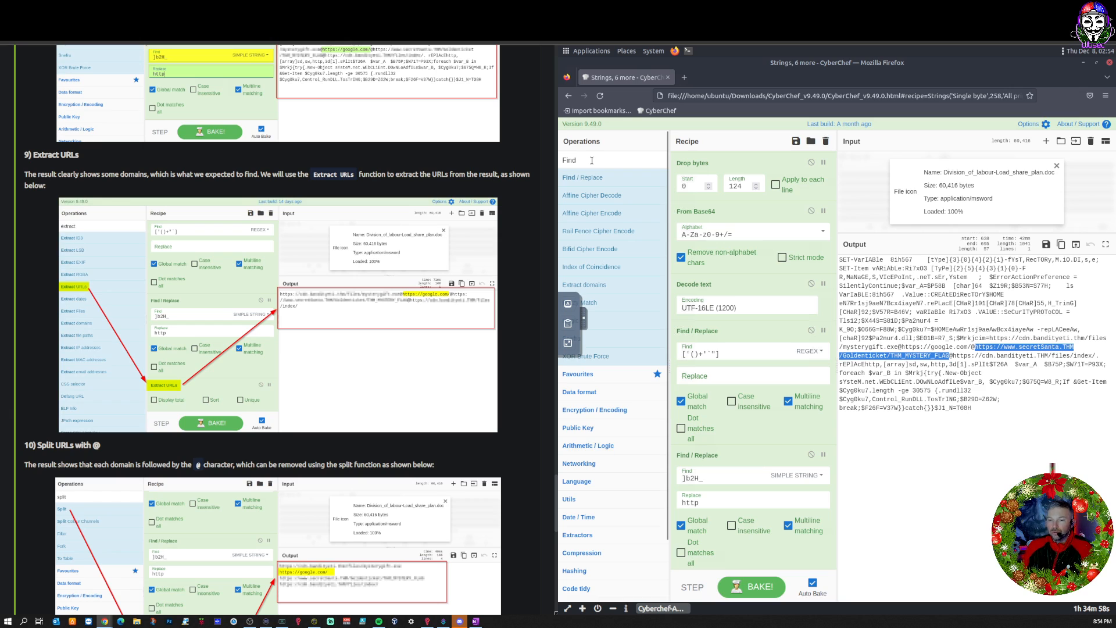
{"action": "left_click", "coordinate": [592, 161]}
{"action": "key", "text": "BackSpace"}
{"action": "key", "text": "BackSpace"}
{"action": "key", "text": "BackSpace"}
{"action": "key", "text": "BackSpace"}
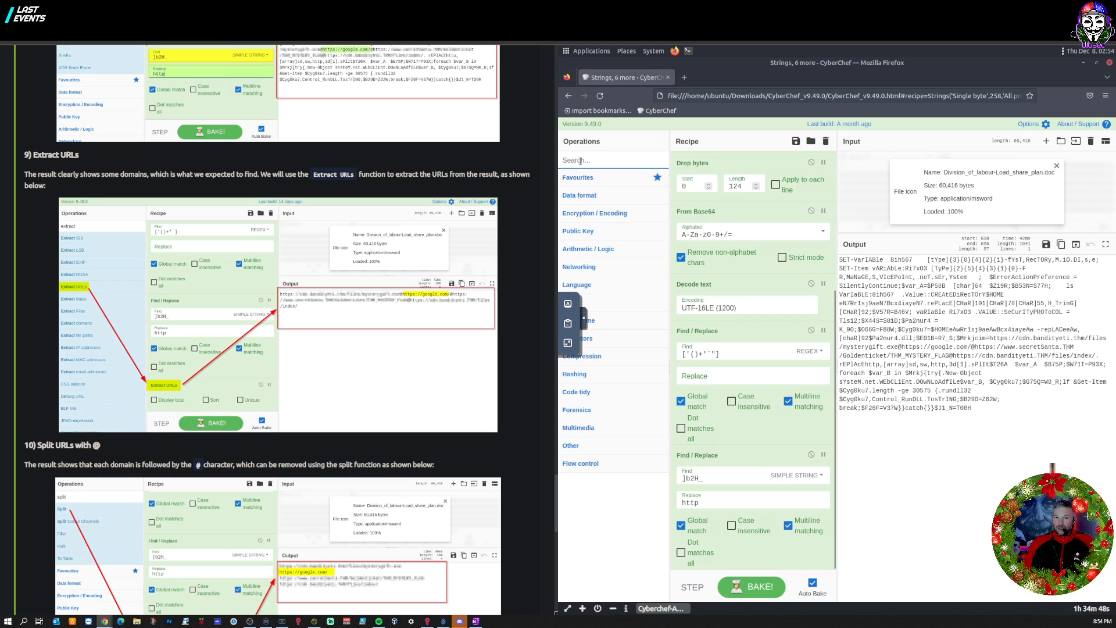
{"action": "type", "text": "ex"}
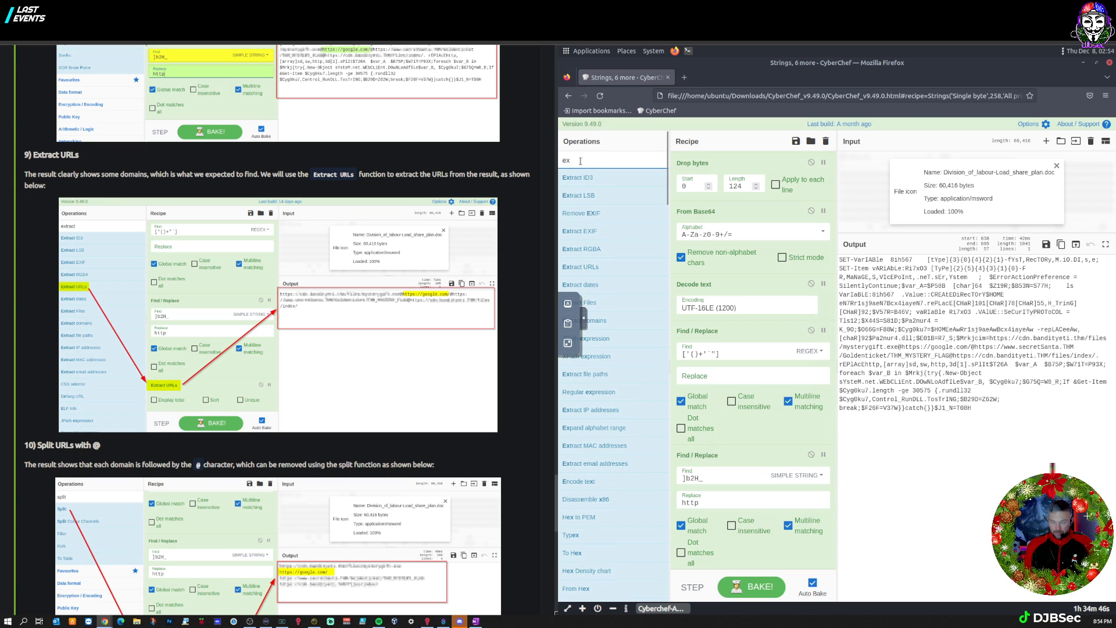
{"action": "type", "text": "tract url"}
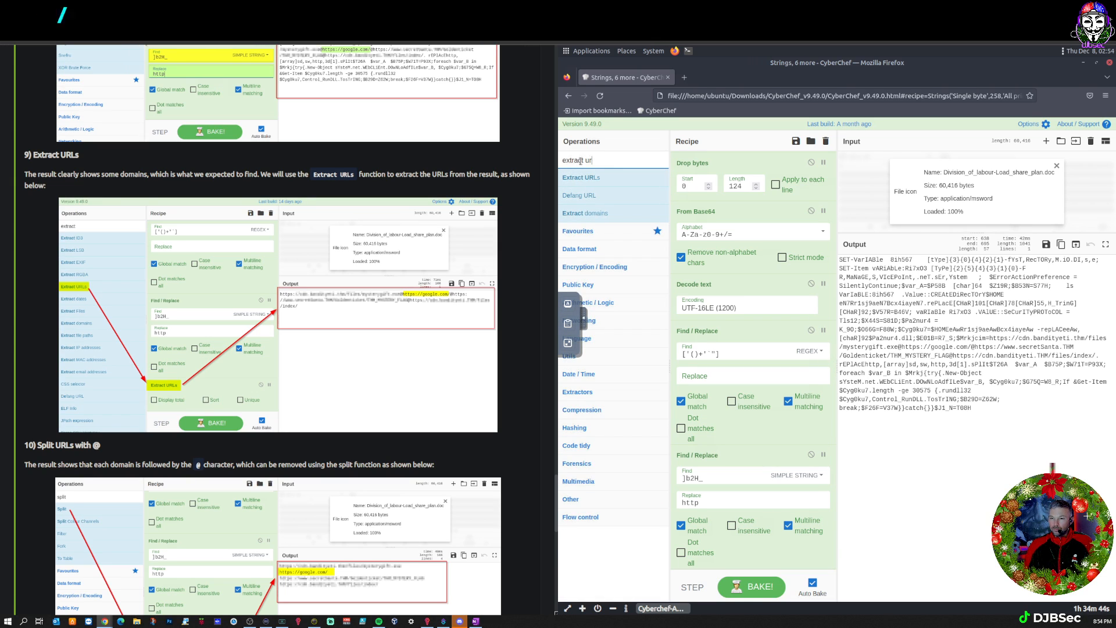
{"action": "left_click_drag", "start_coordinate": [581, 178], "coordinate": [730, 565]}
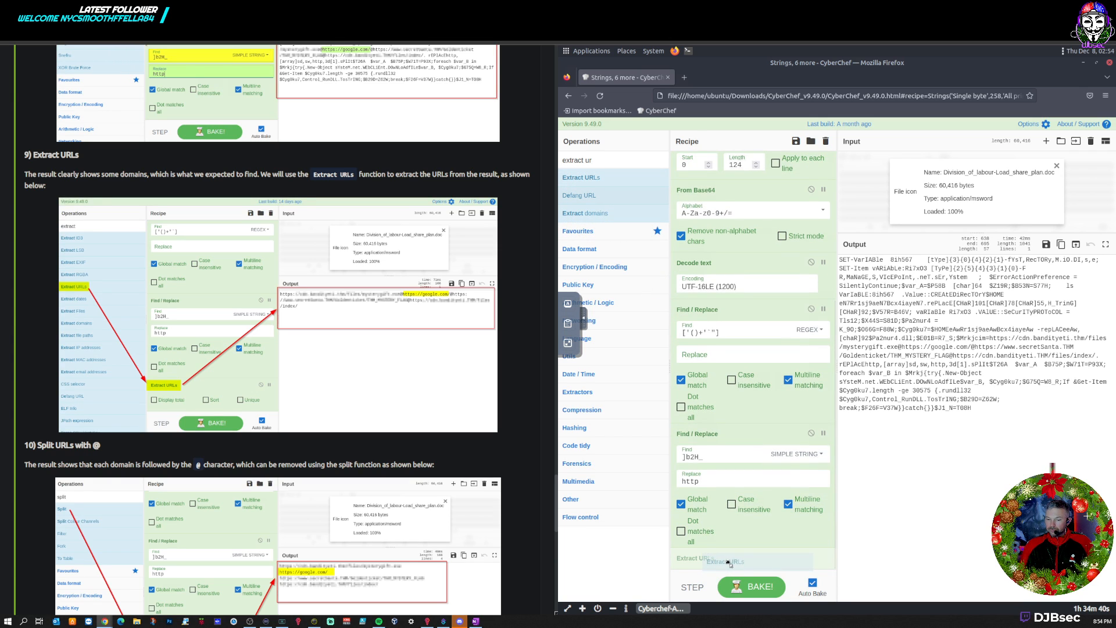
Inspect the extracted URLs in the output and the @ character that separates them.
{"action": "left_click", "coordinate": [904, 299]}
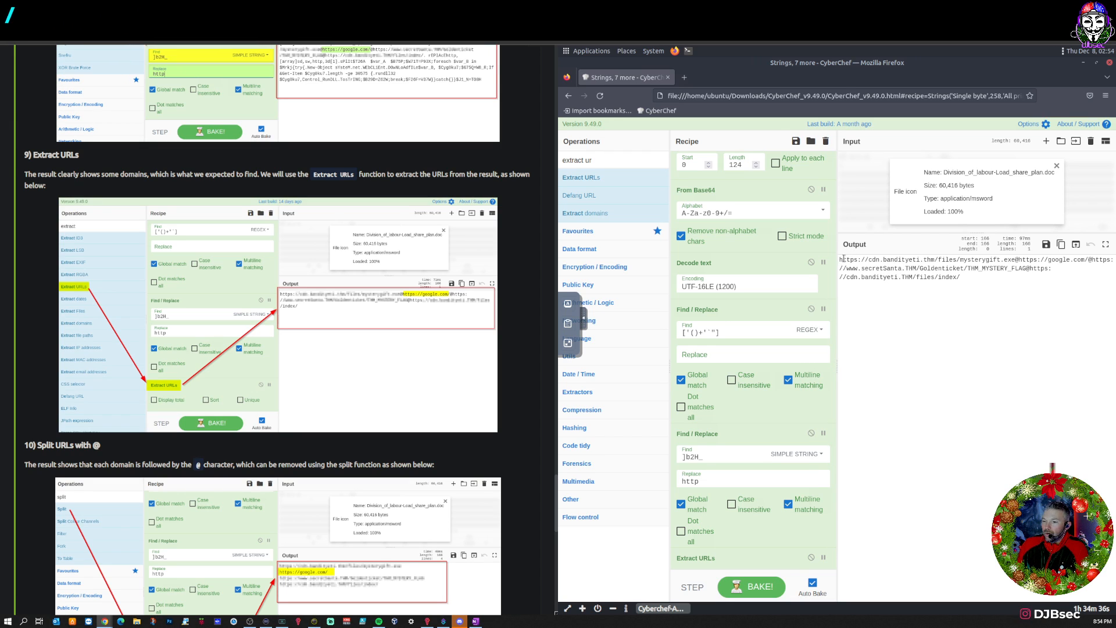
{"action": "left_click_drag", "start_coordinate": [847, 260], "coordinate": [938, 262]}
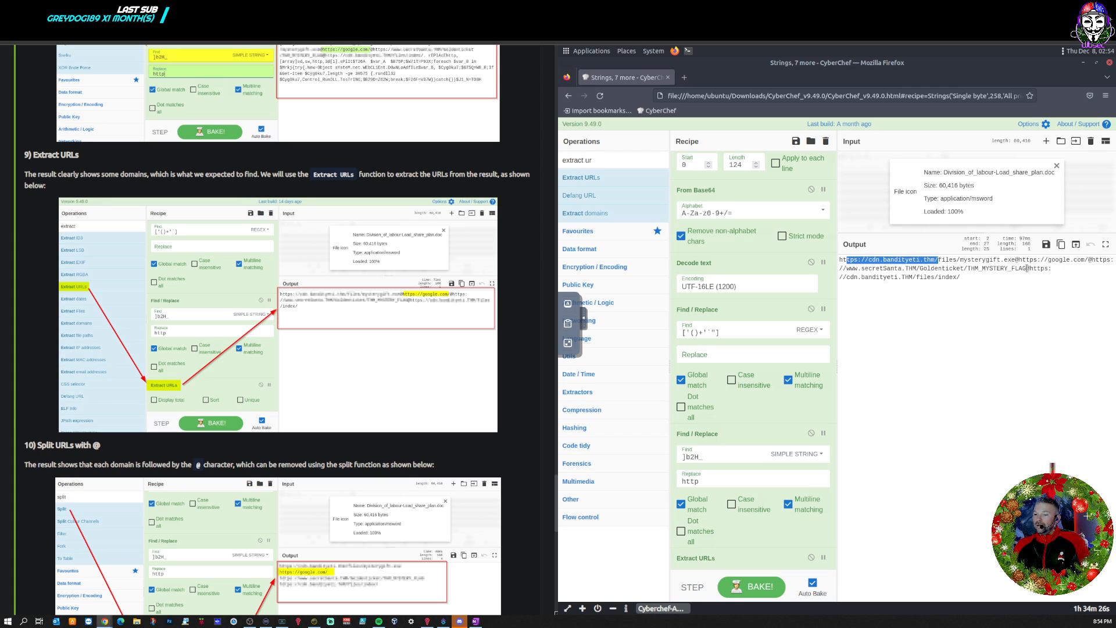
{"action": "left_click", "coordinate": [1006, 339]}
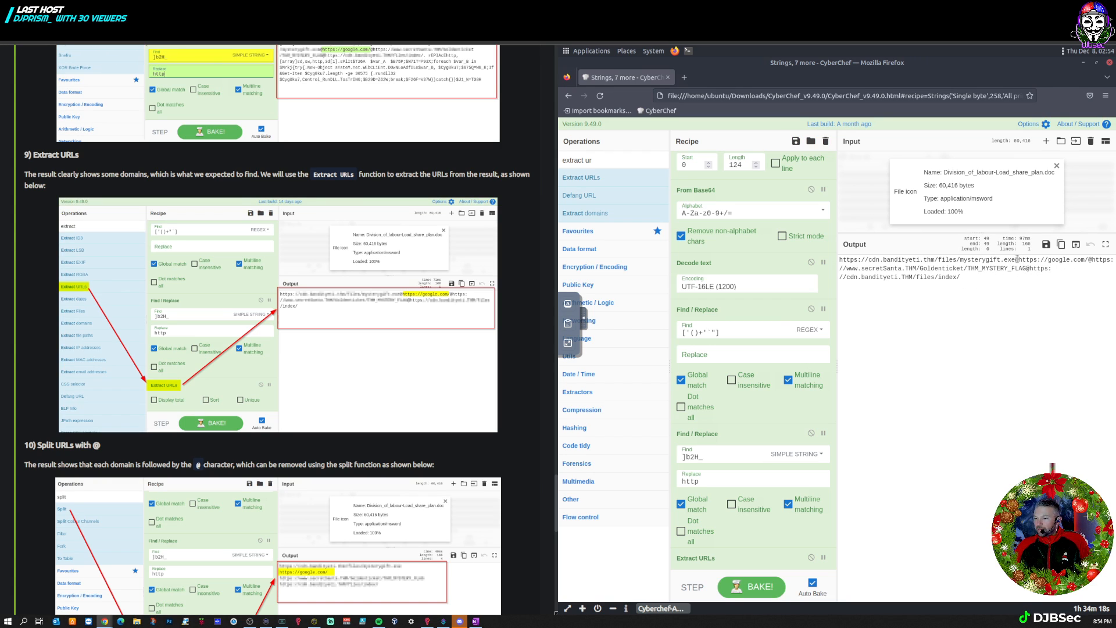
{"action": "left_click_drag", "start_coordinate": [1018, 259], "coordinate": [1014, 260]}
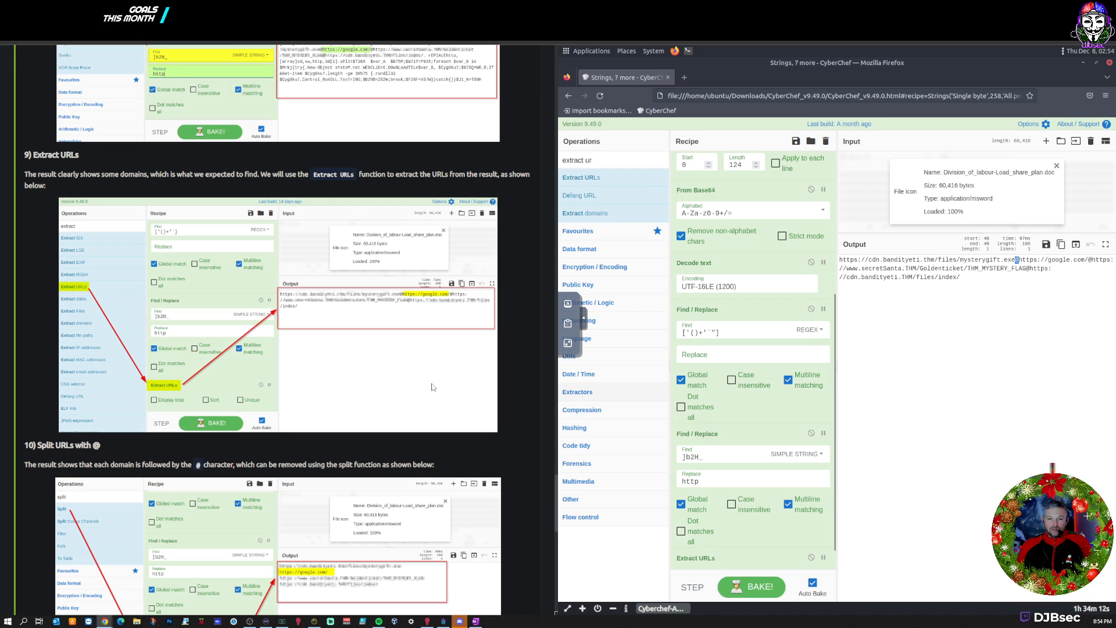
Add the Split operation to the recipe between the last Find / Replace and Extract URLs.
{"action": "scroll", "coordinate": [432, 387], "scroll_direction": "down", "scroll_amount": 3}
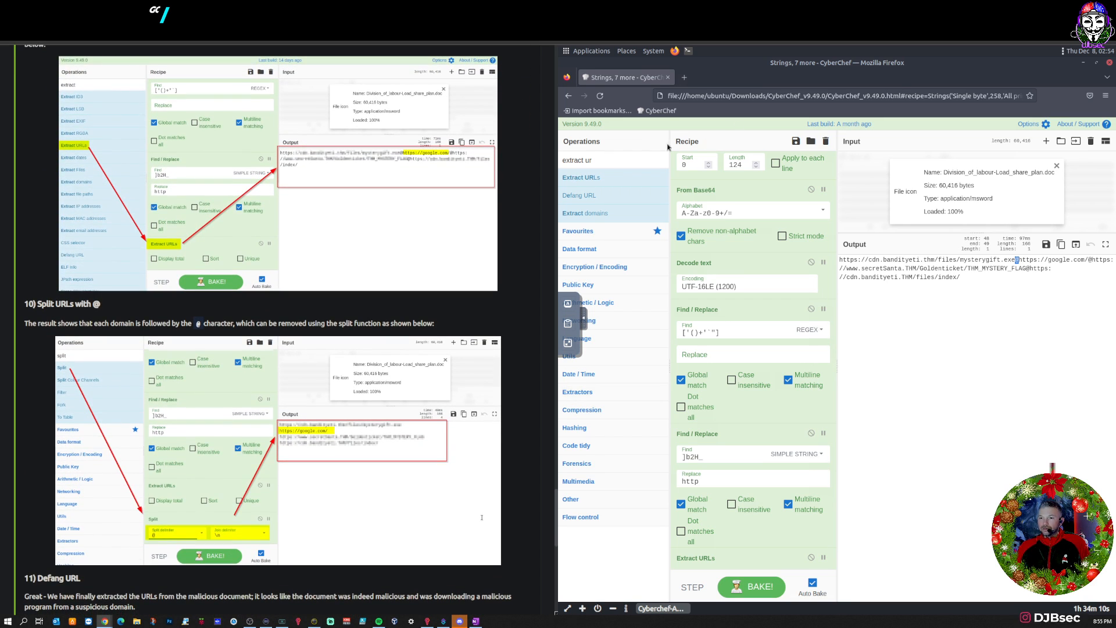
{"action": "left_click", "coordinate": [608, 163]}
{"action": "key", "text": "BackSpace"}
{"action": "key", "text": "BackSpace"}
{"action": "key", "text": "BackSpace"}
{"action": "key", "text": "BackSpace"}
{"action": "key", "text": "BackSpace"}
{"action": "key", "text": "BackSpace"}
{"action": "key", "text": "BackSpace"}
{"action": "key", "text": "BackSpace"}
{"action": "key", "text": "BackSpace"}
{"action": "key", "text": "BackSpace"}
{"action": "type", "text": "s"}
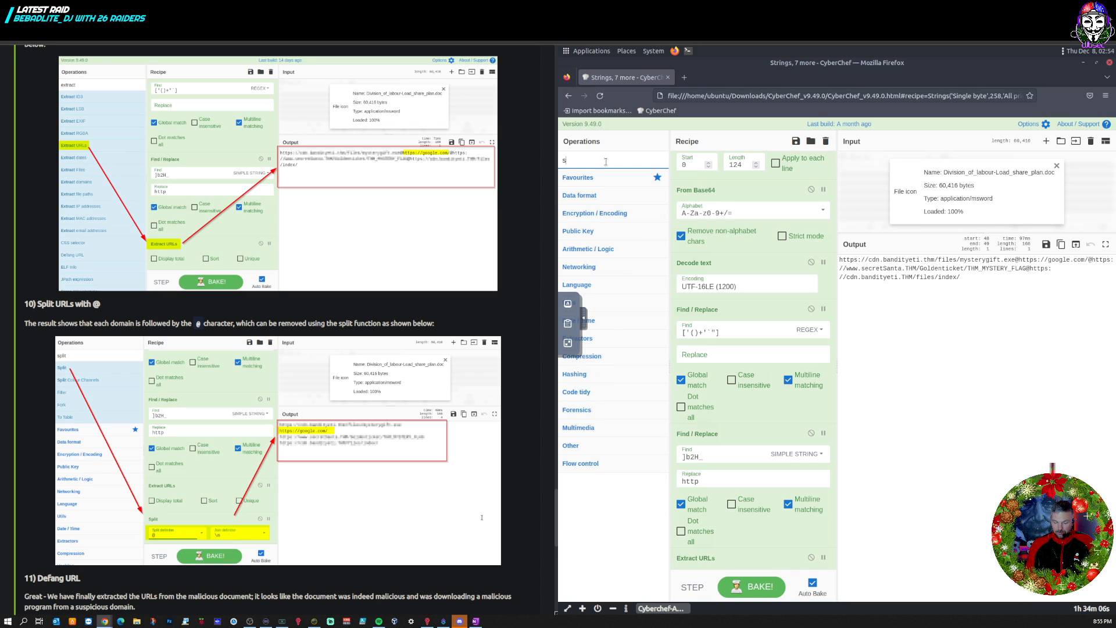
{"action": "type", "text": "plit"}
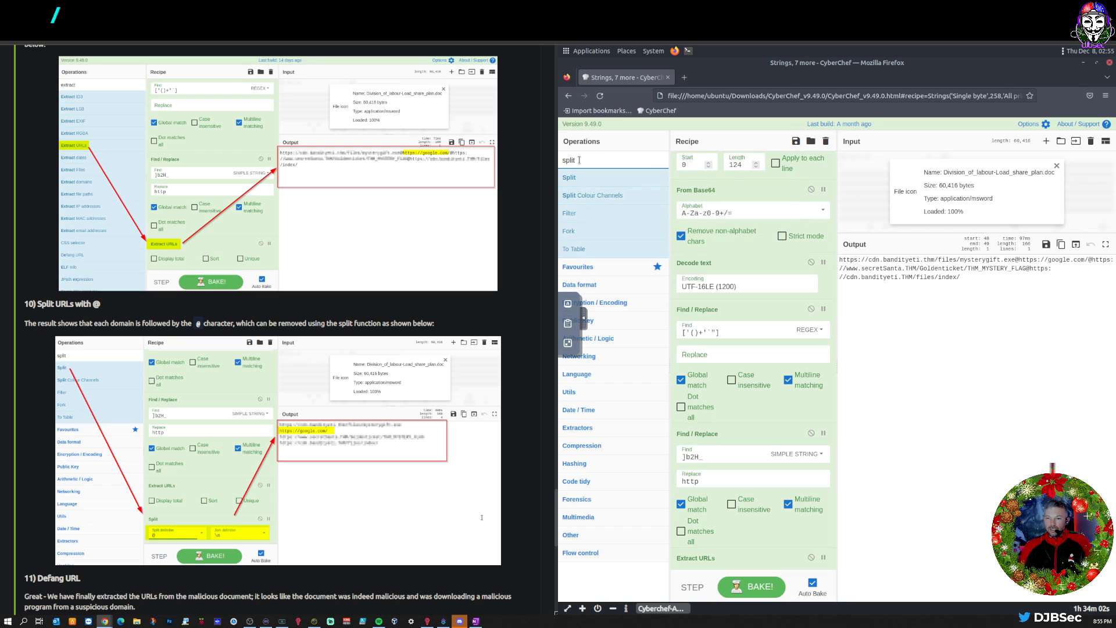
{"action": "type", "text": " c"}
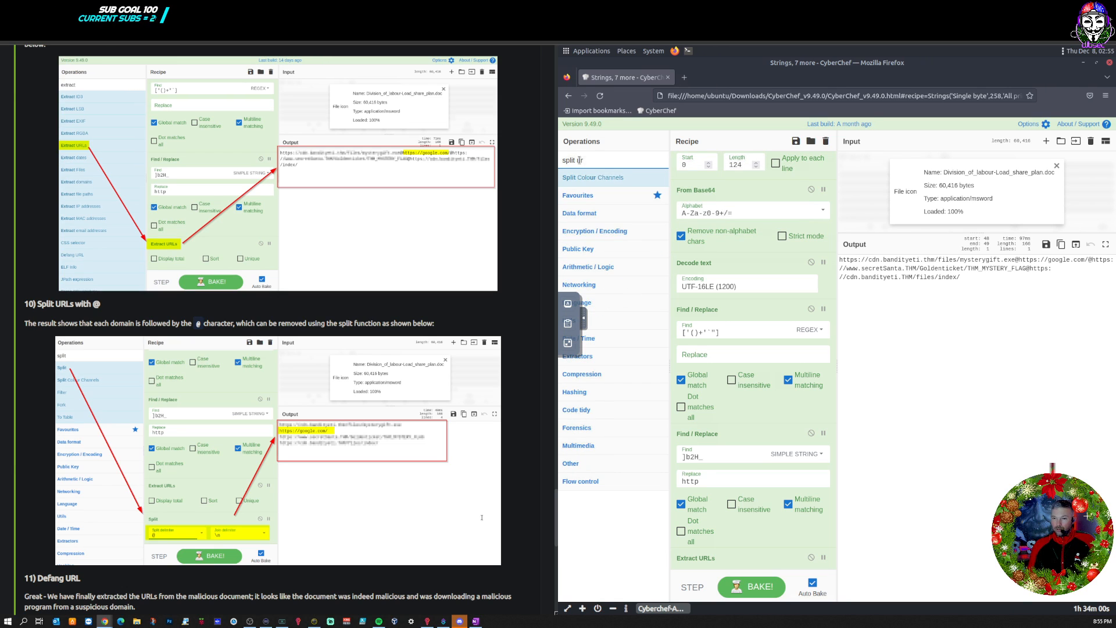
{"action": "key", "text": "BackSpace"}
{"action": "key", "text": "BackSpace"}
{"action": "key", "text": "BackSpace"}
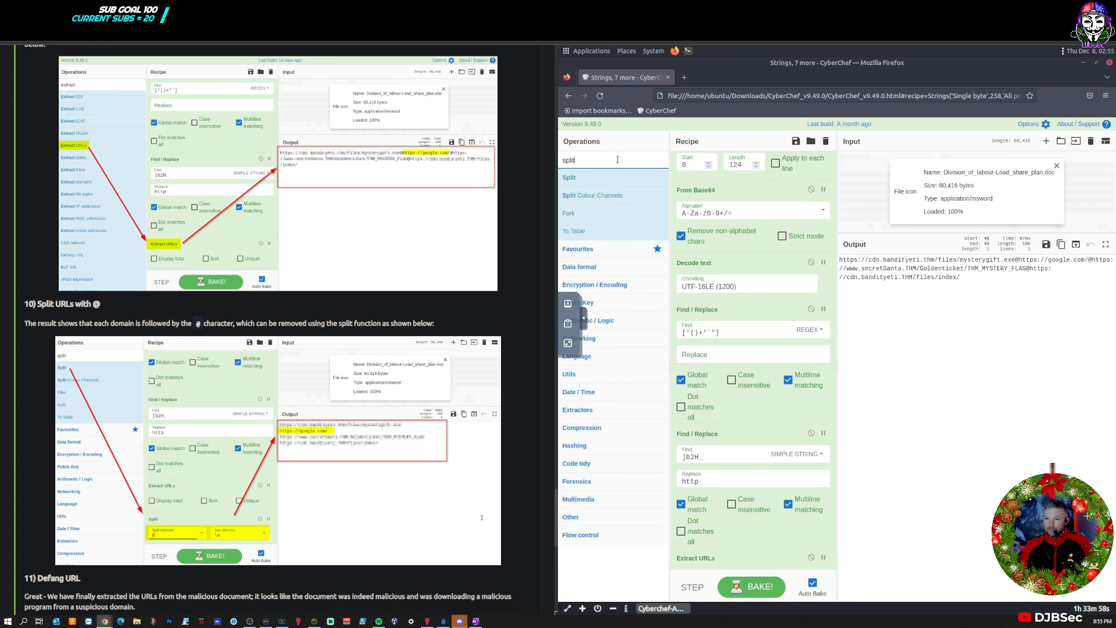
{"action": "left_click_drag", "start_coordinate": [569, 178], "coordinate": [704, 559]}
{"action": "scroll", "coordinate": [747, 511], "scroll_direction": "down", "scroll_amount": 2}
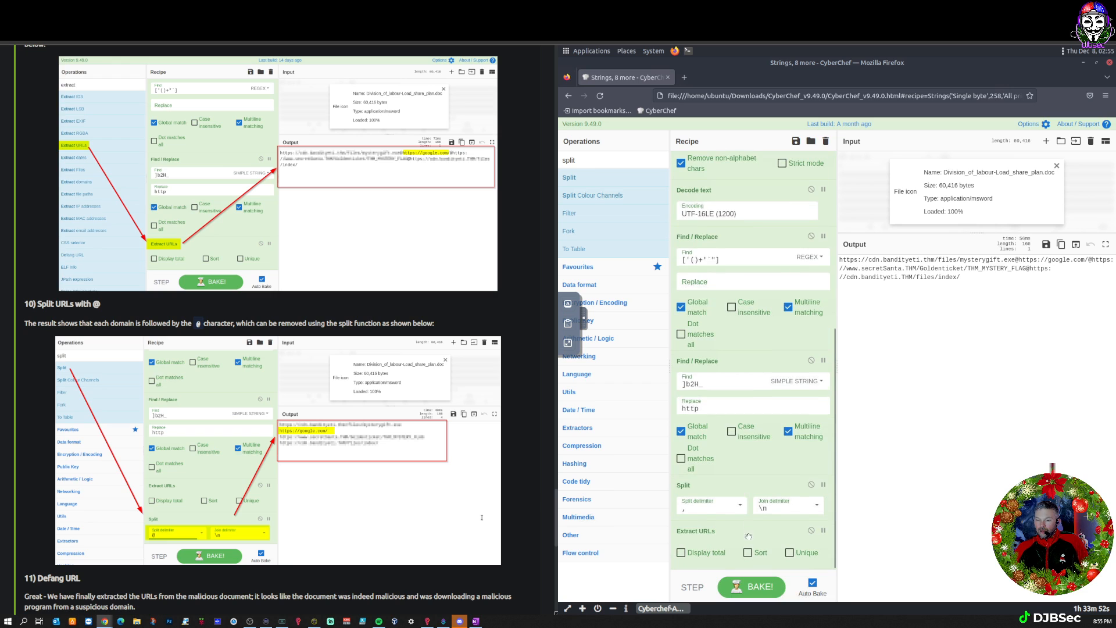
Set the Split delimiter to @ and check the separated URLs in the output.
{"action": "left_click", "coordinate": [711, 510]}
{"action": "key", "text": "BackSpace"}
{"action": "type", "text": "@"}
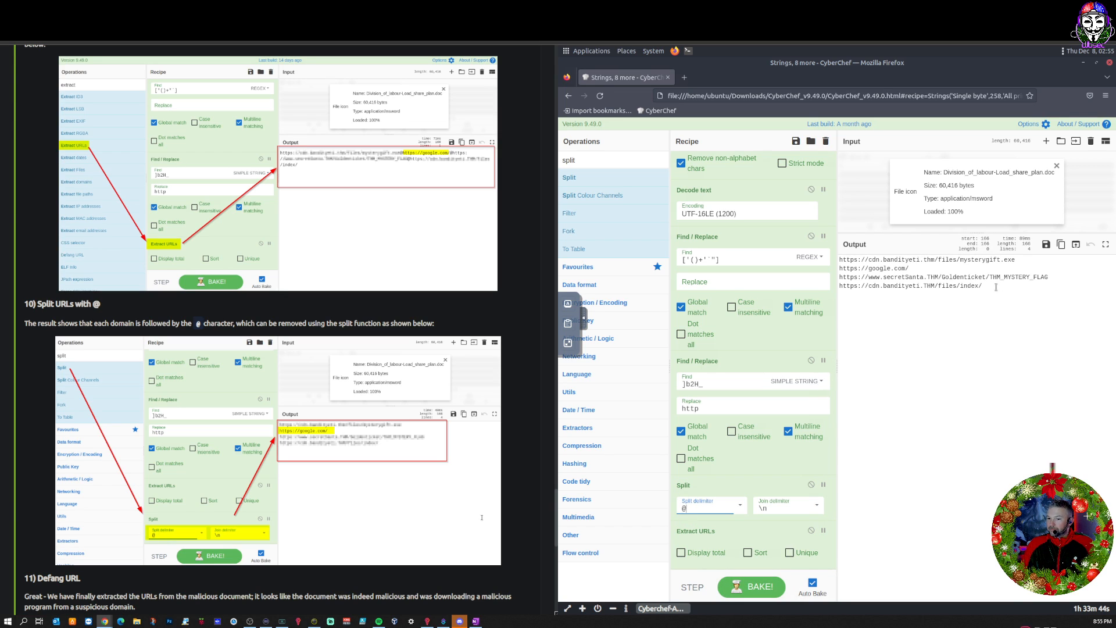
{"action": "left_click_drag", "start_coordinate": [996, 286], "coordinate": [836, 260]}
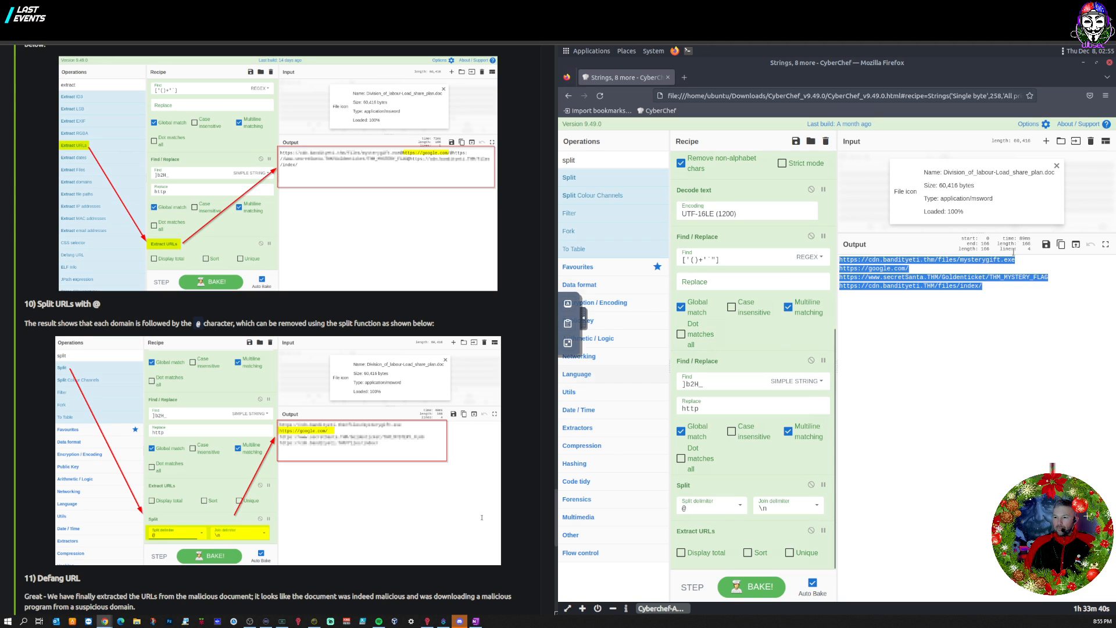
{"action": "left_click", "coordinate": [965, 326]}
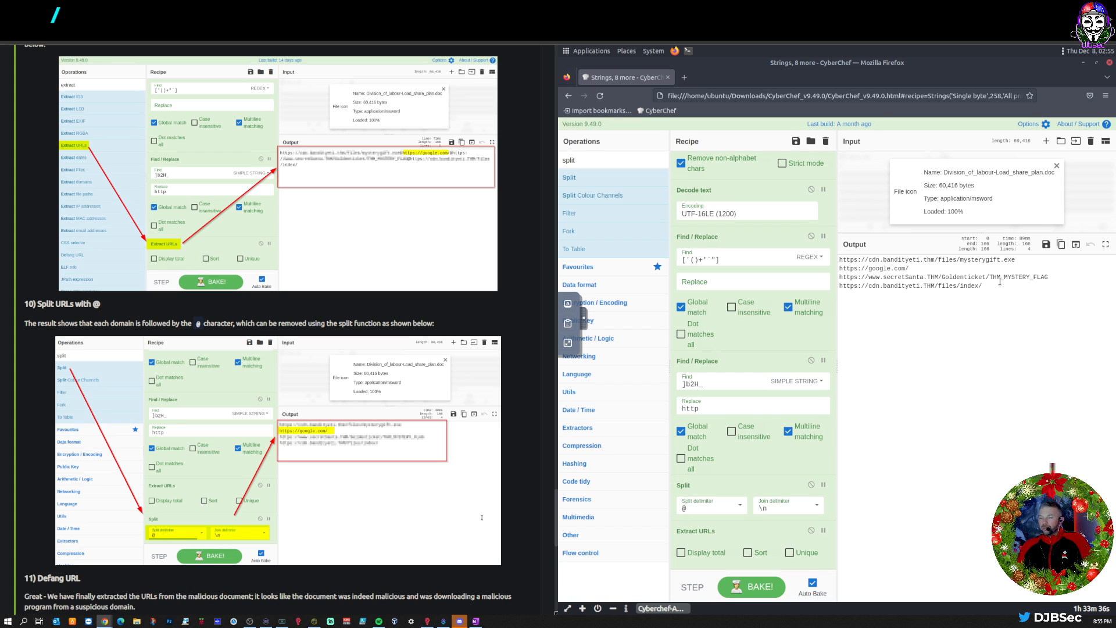
{"action": "left_click_drag", "start_coordinate": [995, 285], "coordinate": [837, 255]}
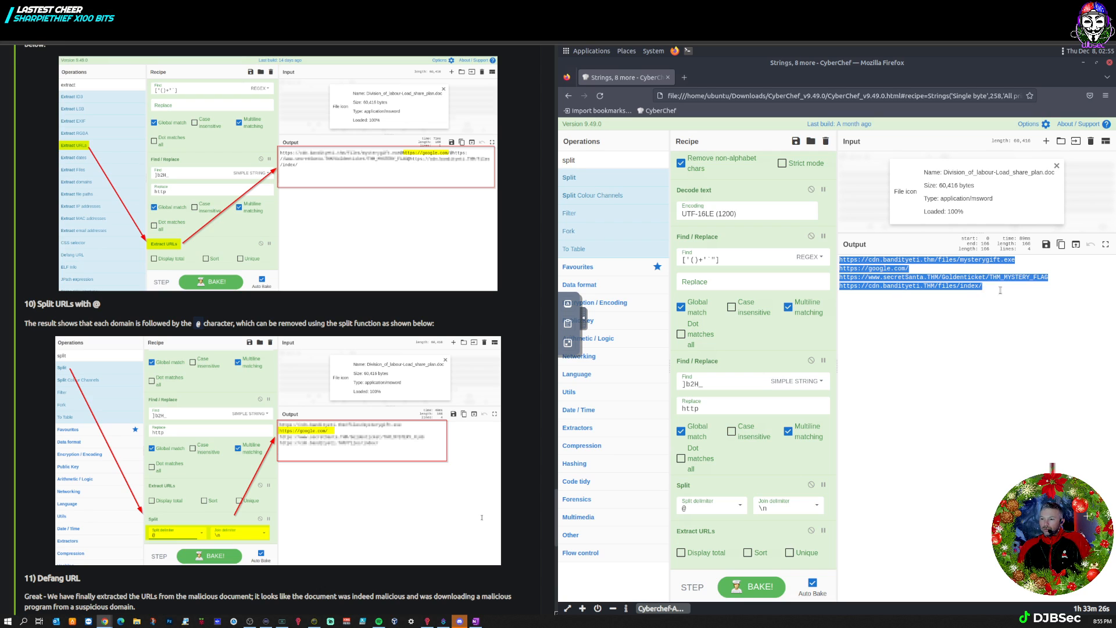
{"action": "left_click_drag", "start_coordinate": [1003, 289], "coordinate": [836, 260]}
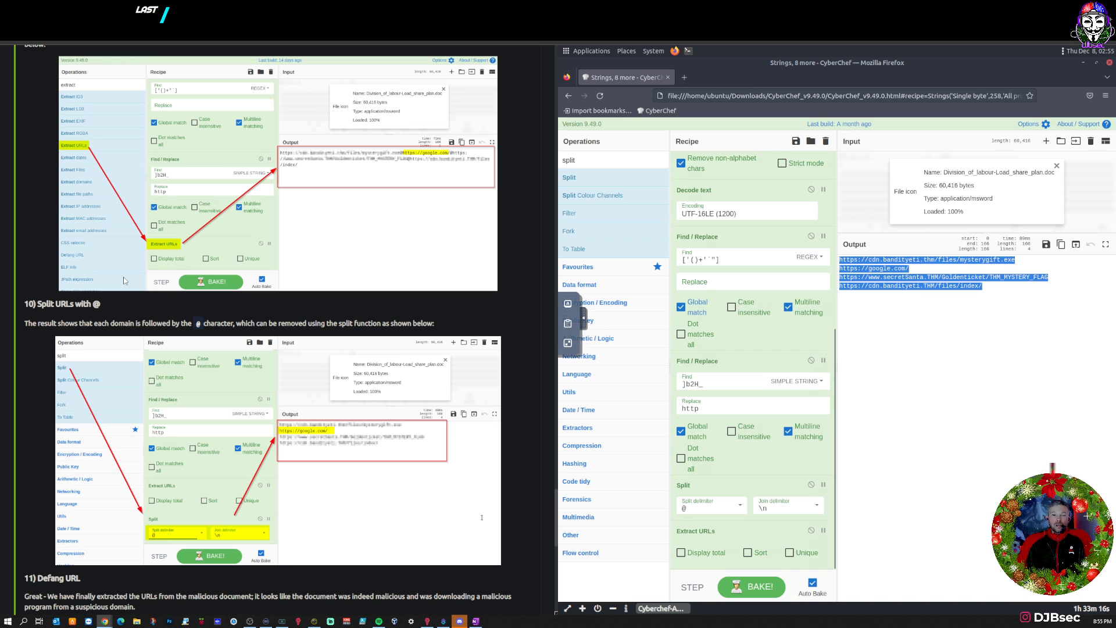
Review the task's Defang URL instructions and add the Defang URL operation to the end of the recipe.
{"action": "scroll", "coordinate": [411, 276], "scroll_direction": "down", "scroll_amount": 1}
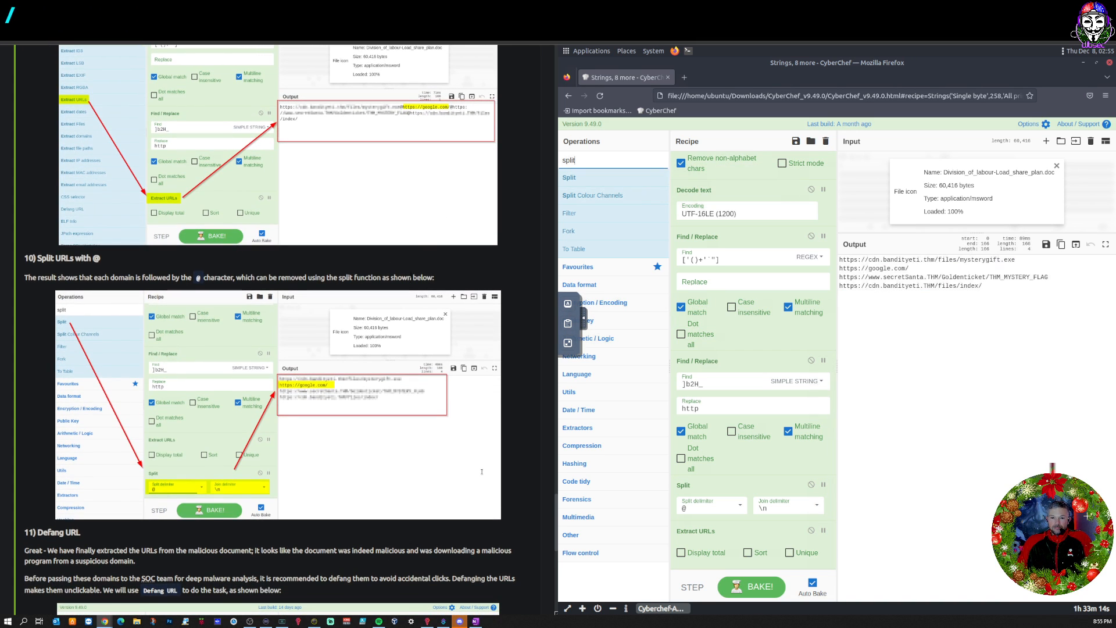
{"action": "scroll", "coordinate": [411, 276], "scroll_direction": "down", "scroll_amount": 7}
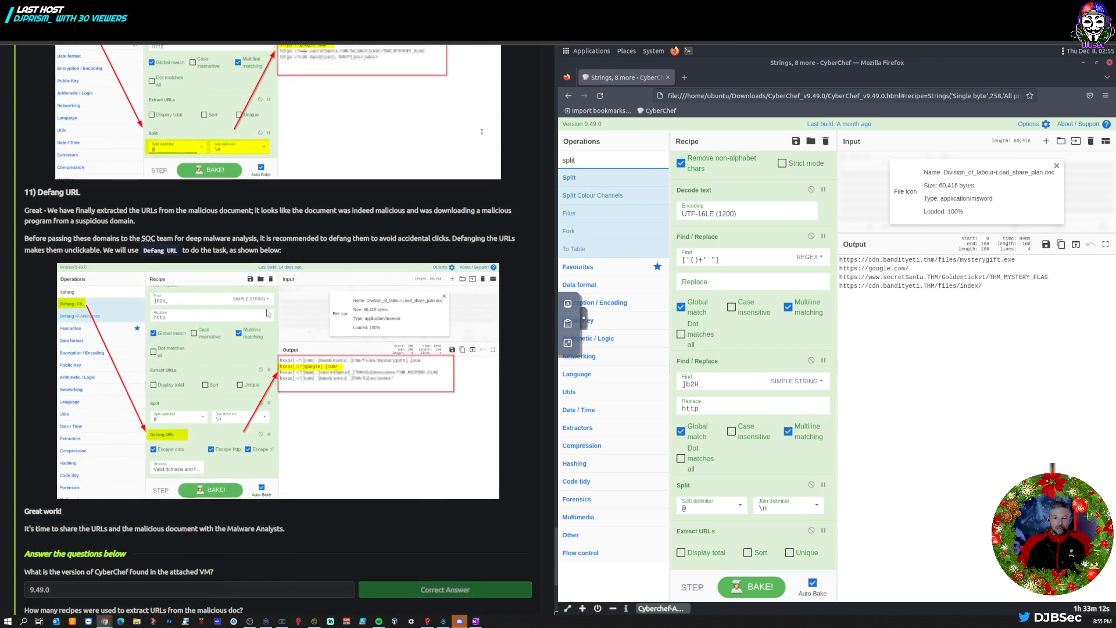
{"action": "scroll", "coordinate": [267, 314], "scroll_direction": "up", "scroll_amount": 2}
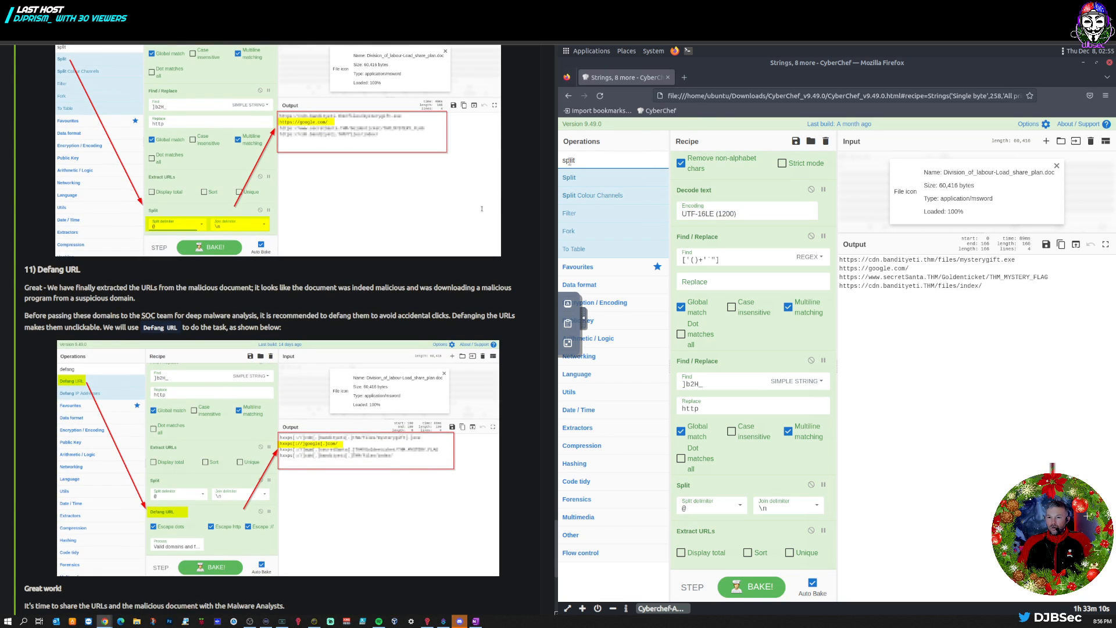
{"action": "key", "text": "BackSpace"}
{"action": "key", "text": "BackSpace"}
{"action": "key", "text": "BackSpace"}
{"action": "key", "text": "BackSpace"}
{"action": "key", "text": "BackSpace"}
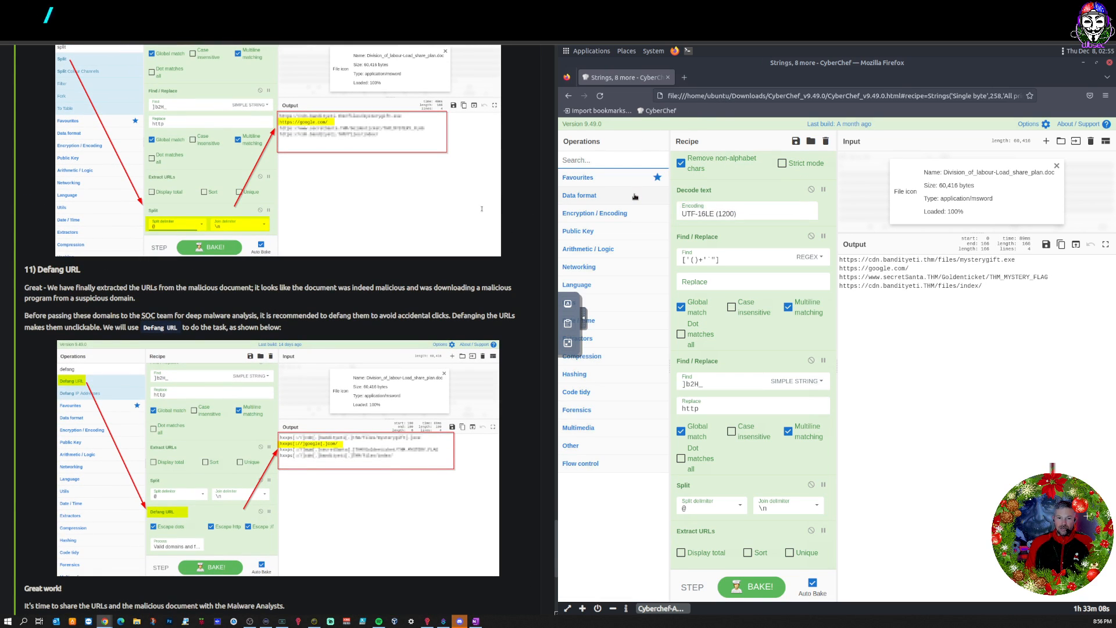
{"action": "type", "text": "Def"}
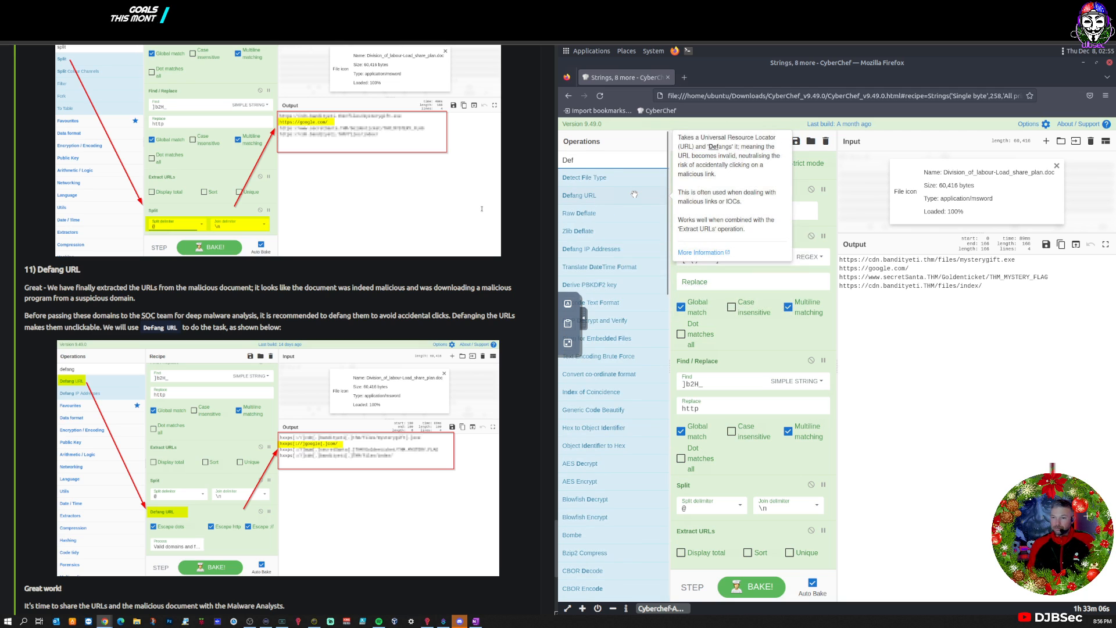
{"action": "type", "text": "ga"}
{"action": "key", "text": "BackSpace"}
{"action": "type", "text": "a"}
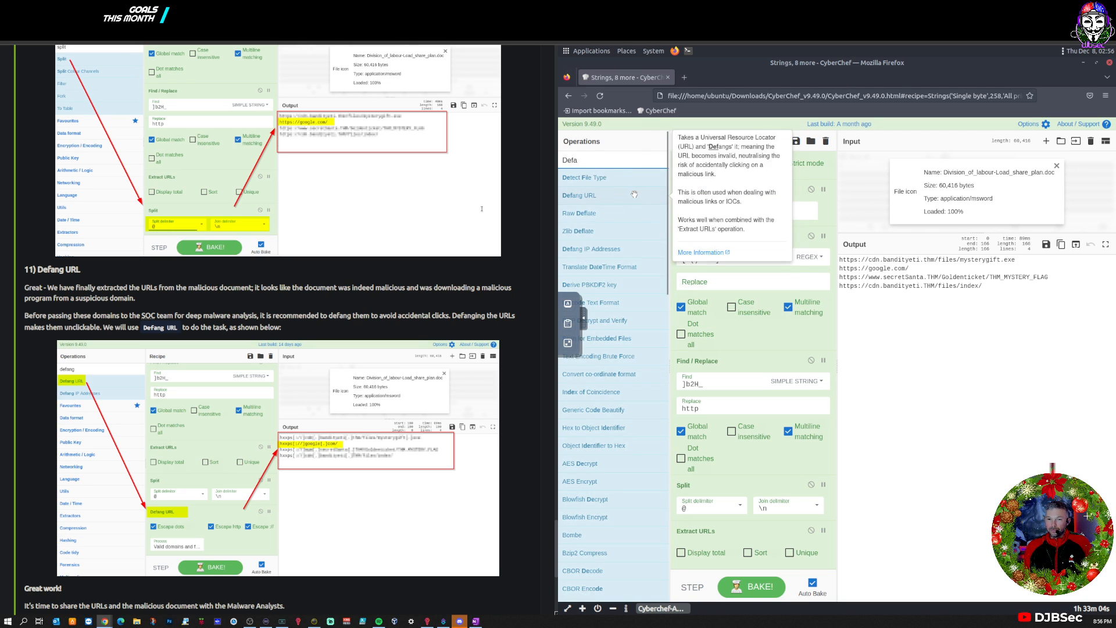
{"action": "left_click_drag", "start_coordinate": [603, 195], "coordinate": [730, 562]}
Compare the defanged URLs in the output with the task's questions on the malware file, the last bandityeti URL and the ticket.
{"action": "left_click", "coordinate": [857, 331]}
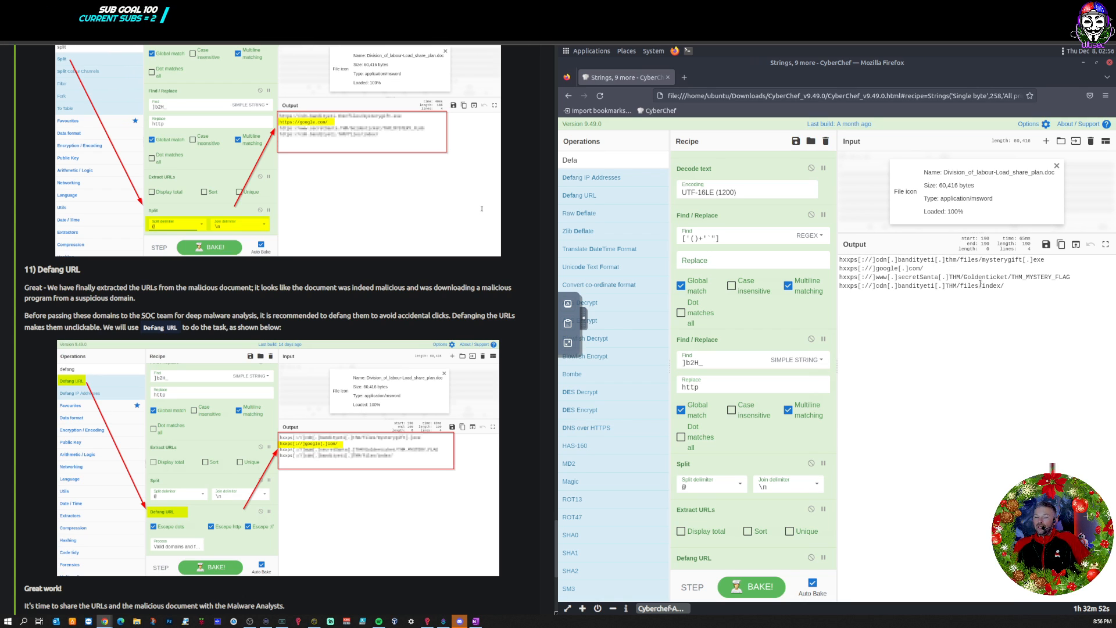
{"action": "key", "text": "ctrl+a"}
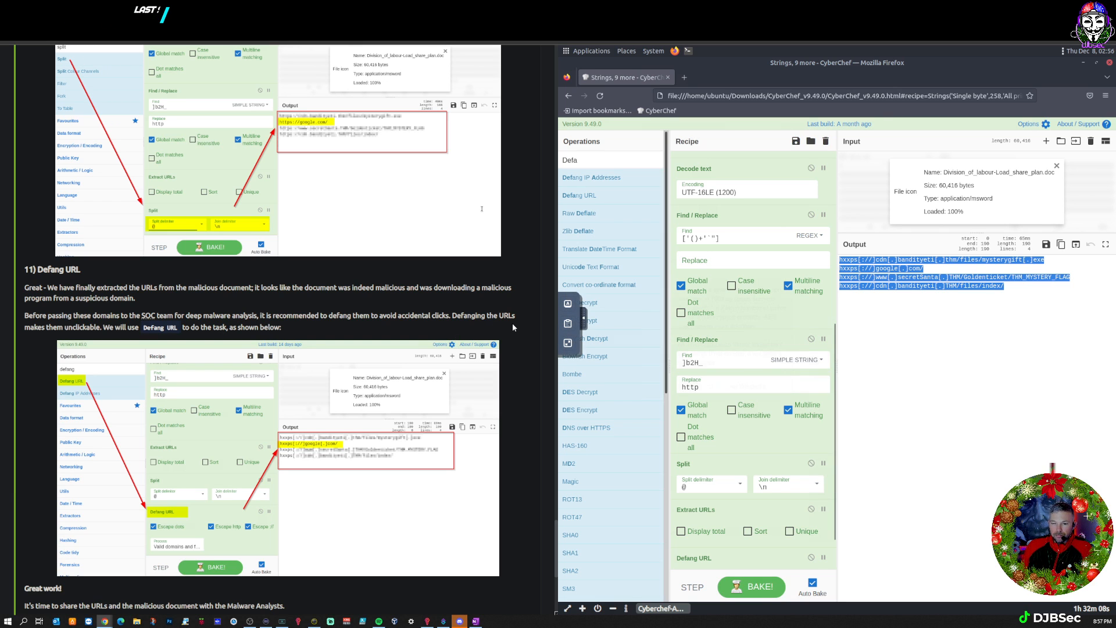
{"action": "scroll", "coordinate": [511, 324], "scroll_direction": "down", "scroll_amount": 3}
{"action": "scroll", "coordinate": [511, 328], "scroll_direction": "down", "scroll_amount": 2}
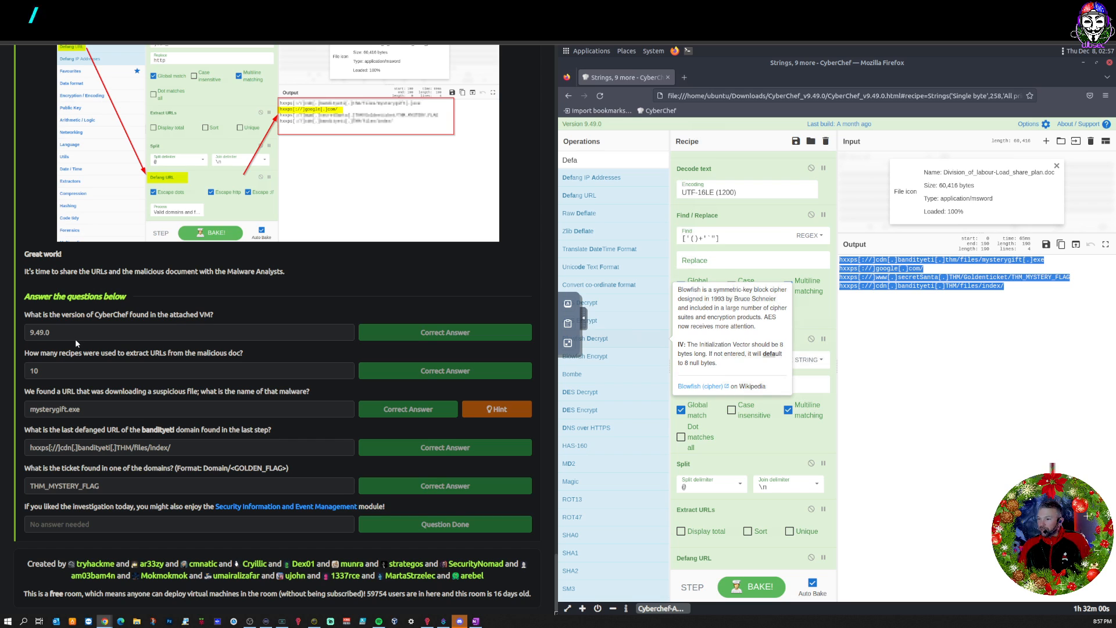
{"action": "scroll", "coordinate": [75, 338], "scroll_direction": "up", "scroll_amount": 1}
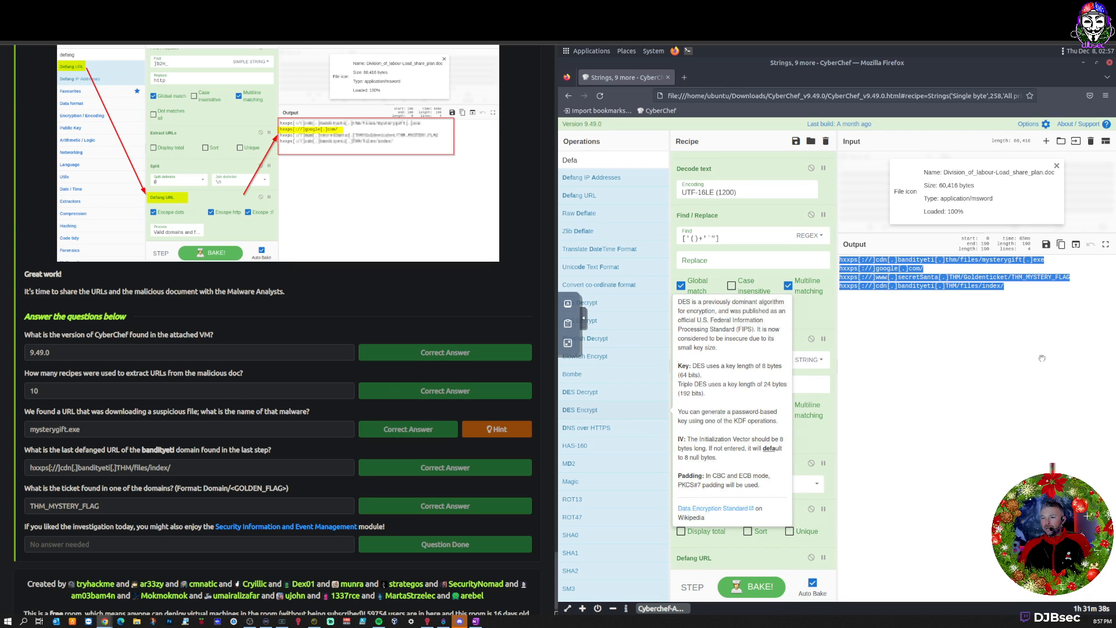
{"action": "left_click", "coordinate": [1027, 307]}
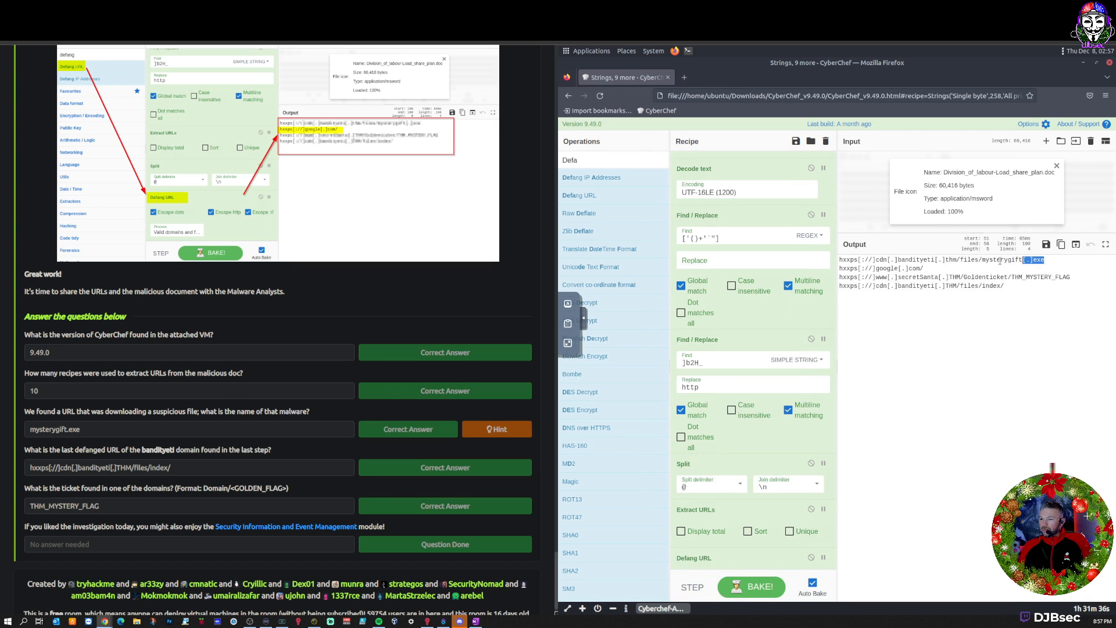
{"action": "left_click_drag", "start_coordinate": [986, 261], "coordinate": [983, 261]}
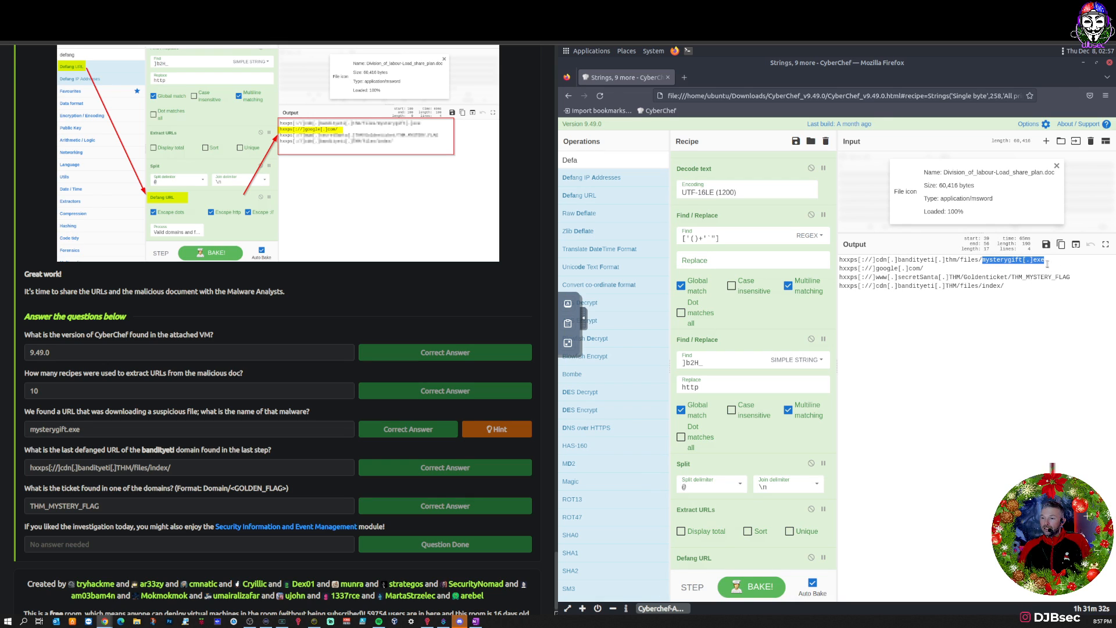
{"action": "left_click", "coordinate": [1028, 259]}
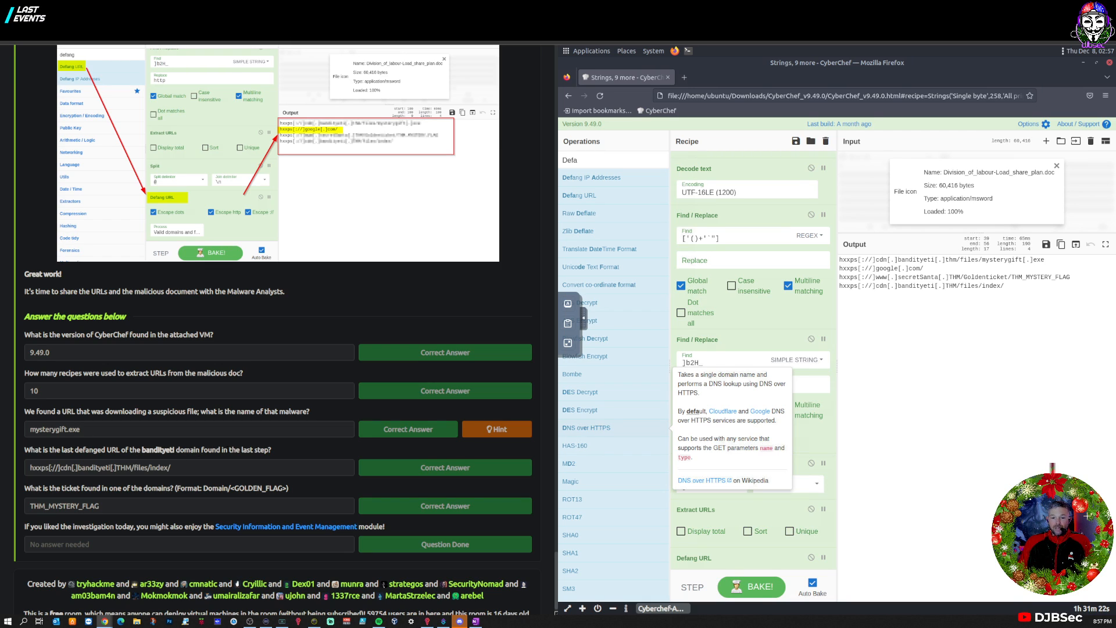
{"action": "left_click_drag", "start_coordinate": [1013, 291], "coordinate": [841, 288]}
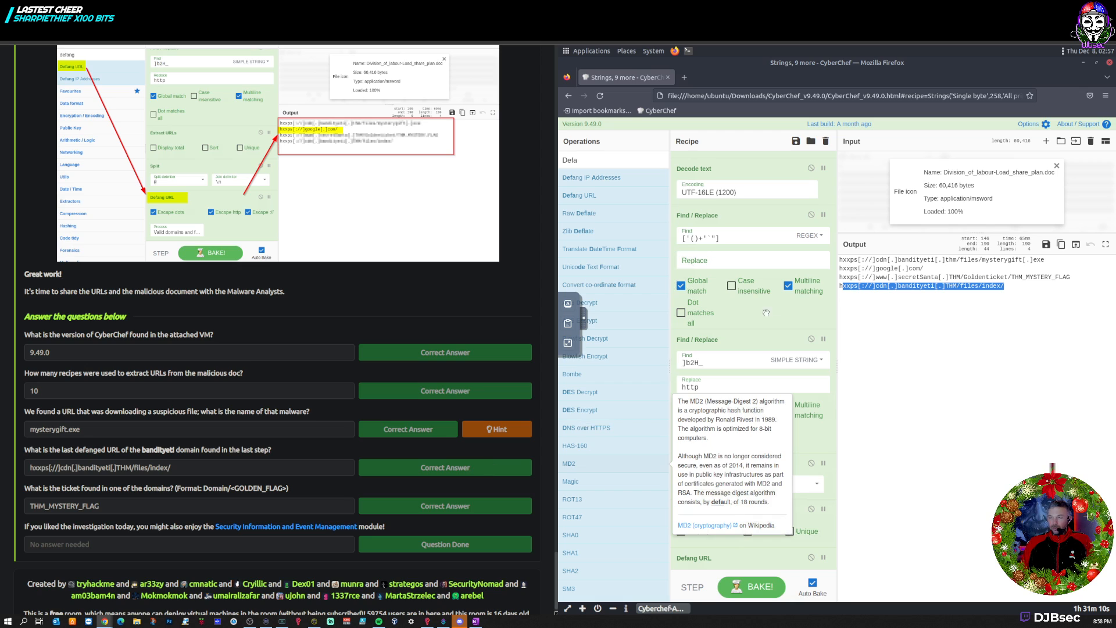
{"action": "left_click_drag", "start_coordinate": [865, 277], "coordinate": [1072, 278]}
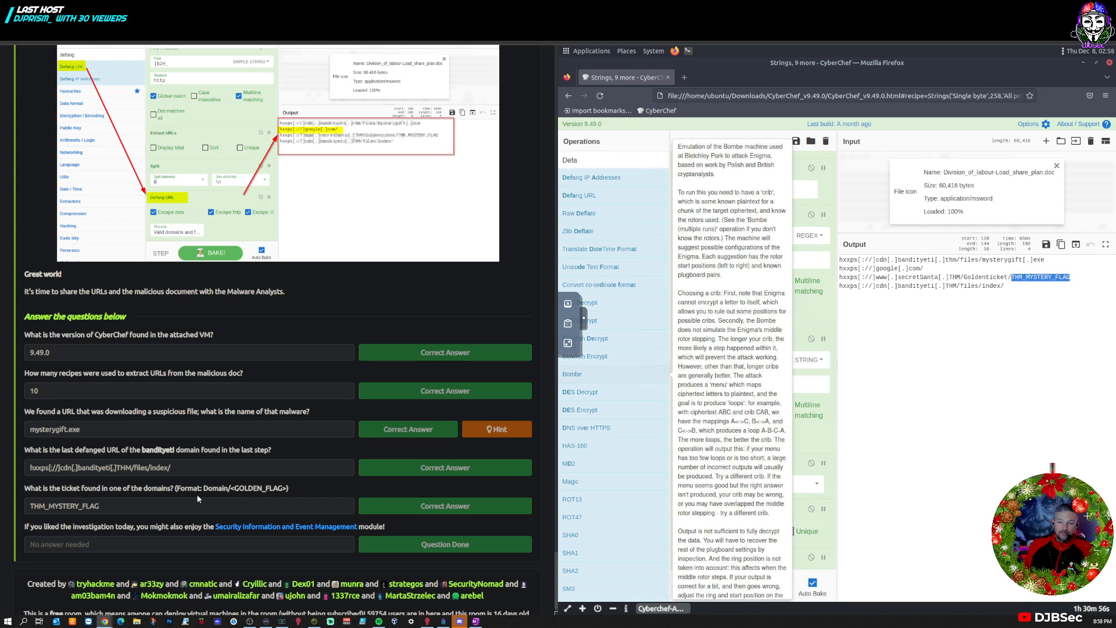
{"action": "scroll", "coordinate": [197, 498], "scroll_direction": "down", "scroll_amount": 2}
{"action": "scroll", "coordinate": [197, 498], "scroll_direction": "up", "scroll_amount": 4}
{"action": "scroll", "coordinate": [197, 498], "scroll_direction": "down", "scroll_amount": 3}
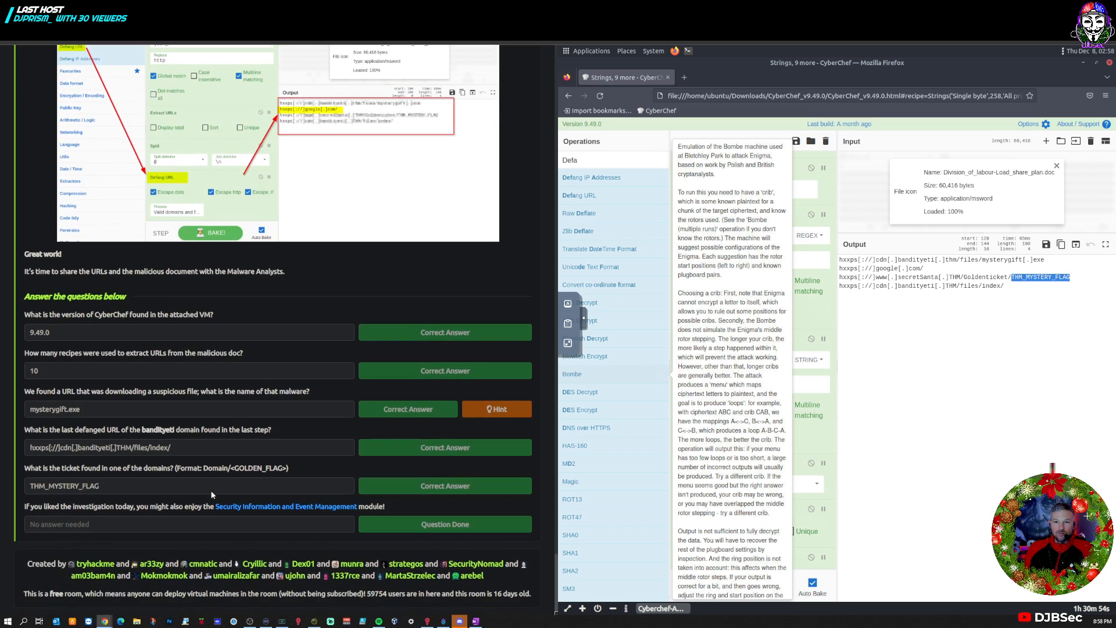